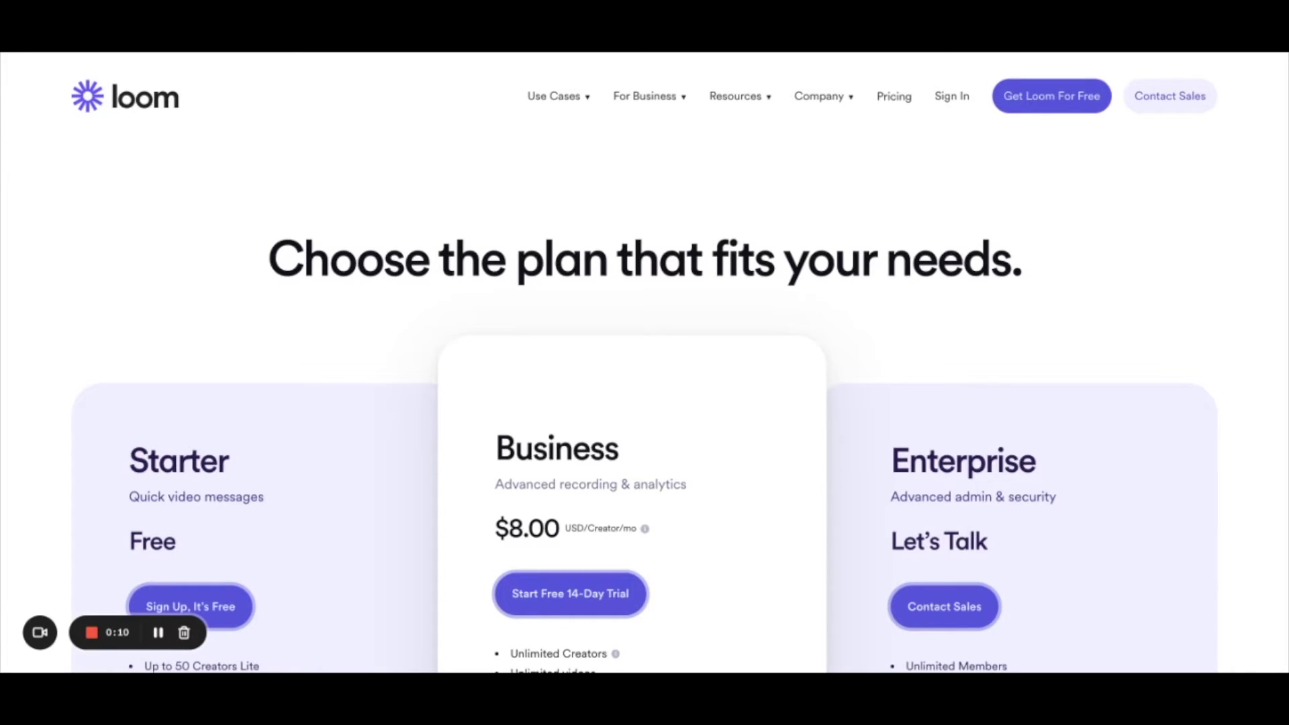
# - Examine the Starter, Business and Enterprise plans on the pricing page, comparing their prices, video limits and included features
pyautogui.scroll(-2, 645, 363)
pyautogui.scroll(-1, 645, 362)
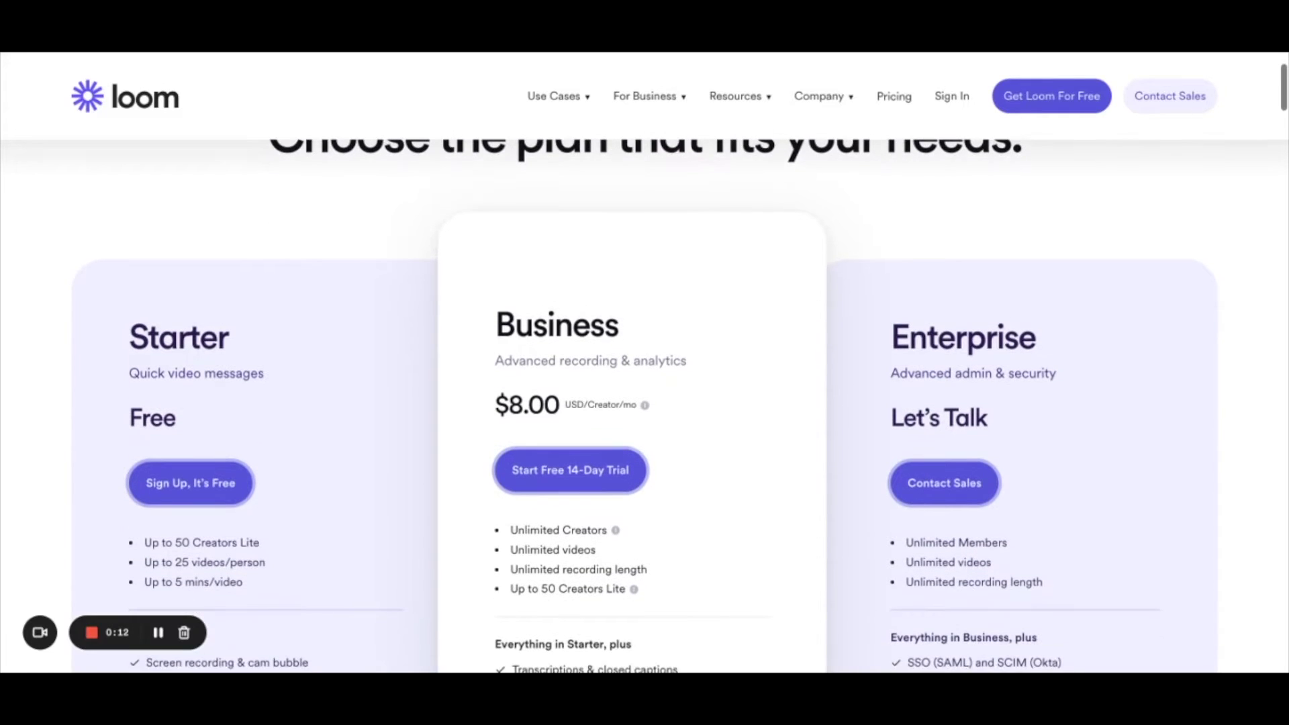
pyautogui.scroll(-1, 645, 363)
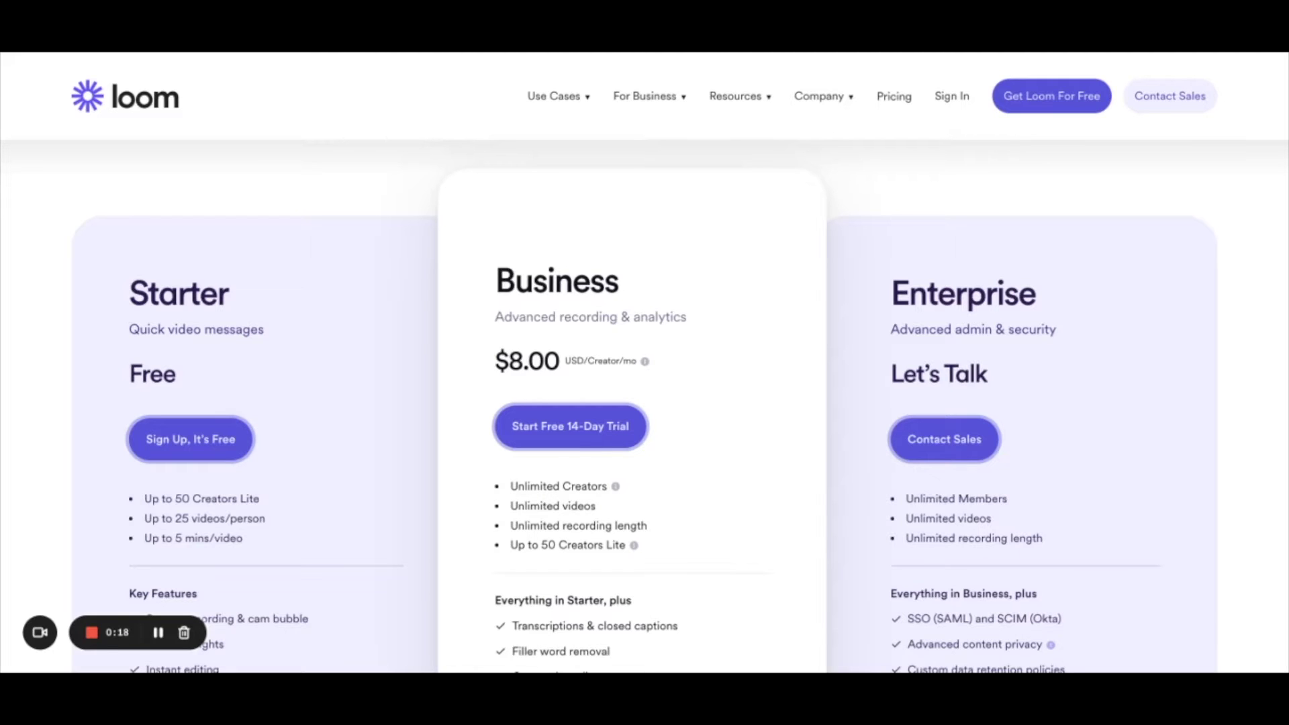
pyautogui.scroll(-2, 644, 403)
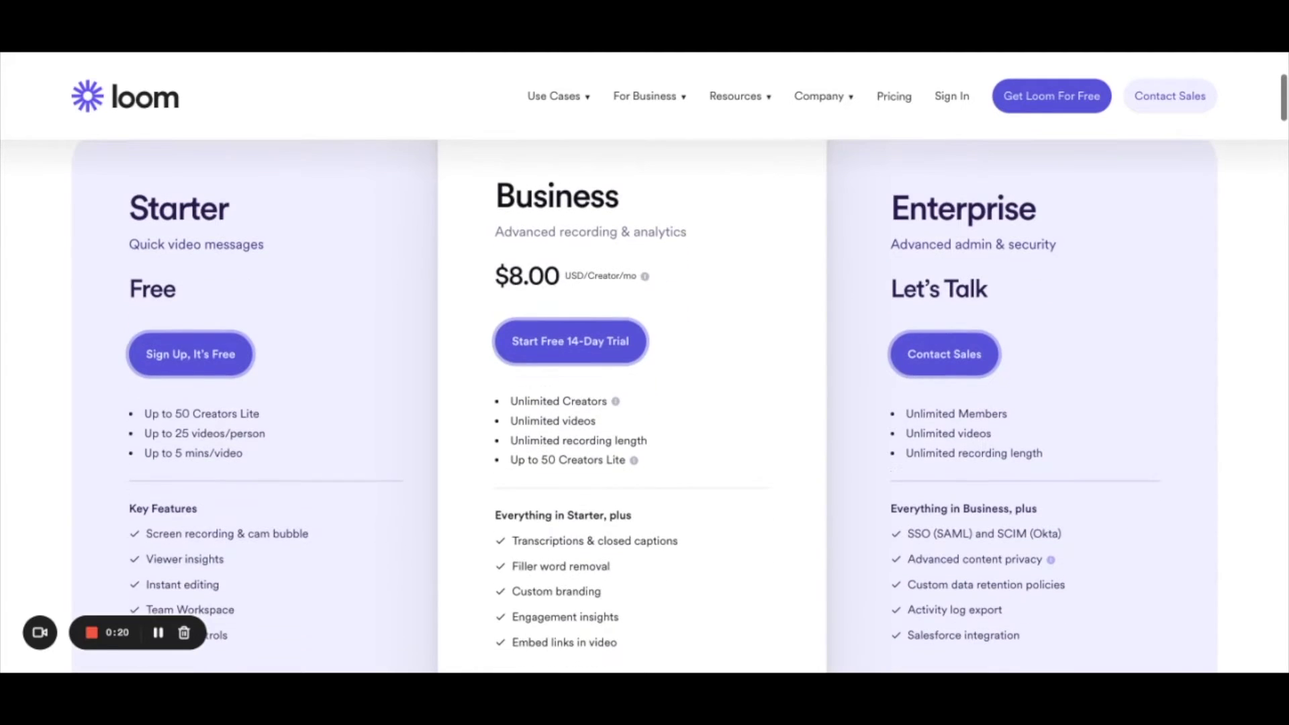
pyautogui.scroll(-1, 325, 455)
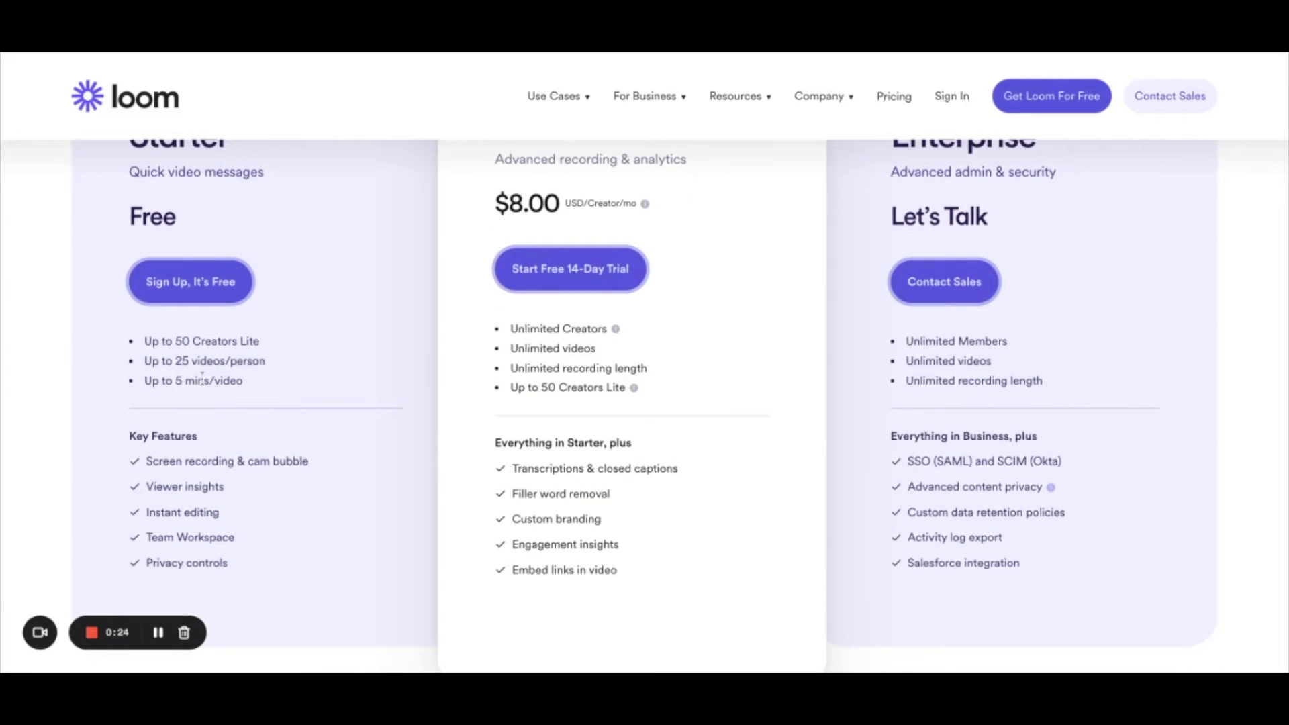
pyautogui.tripleClick(202, 378)
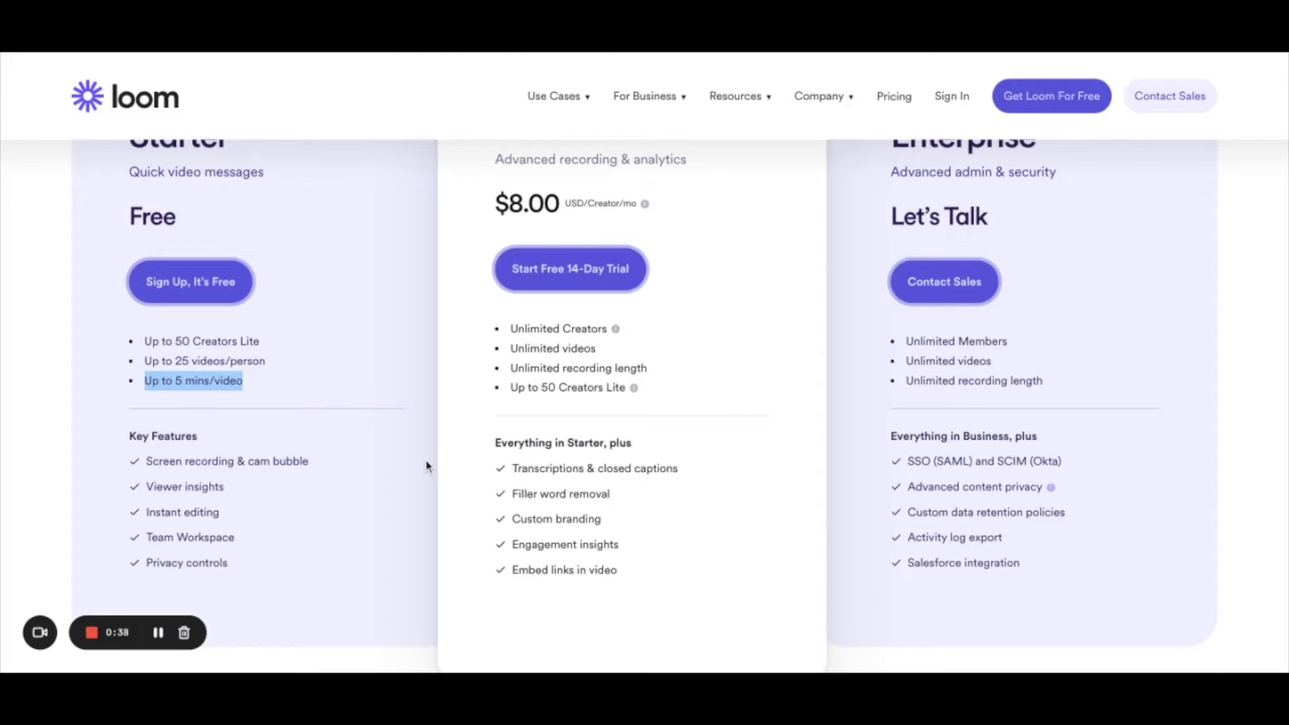
pyautogui.scroll(2, 427, 465)
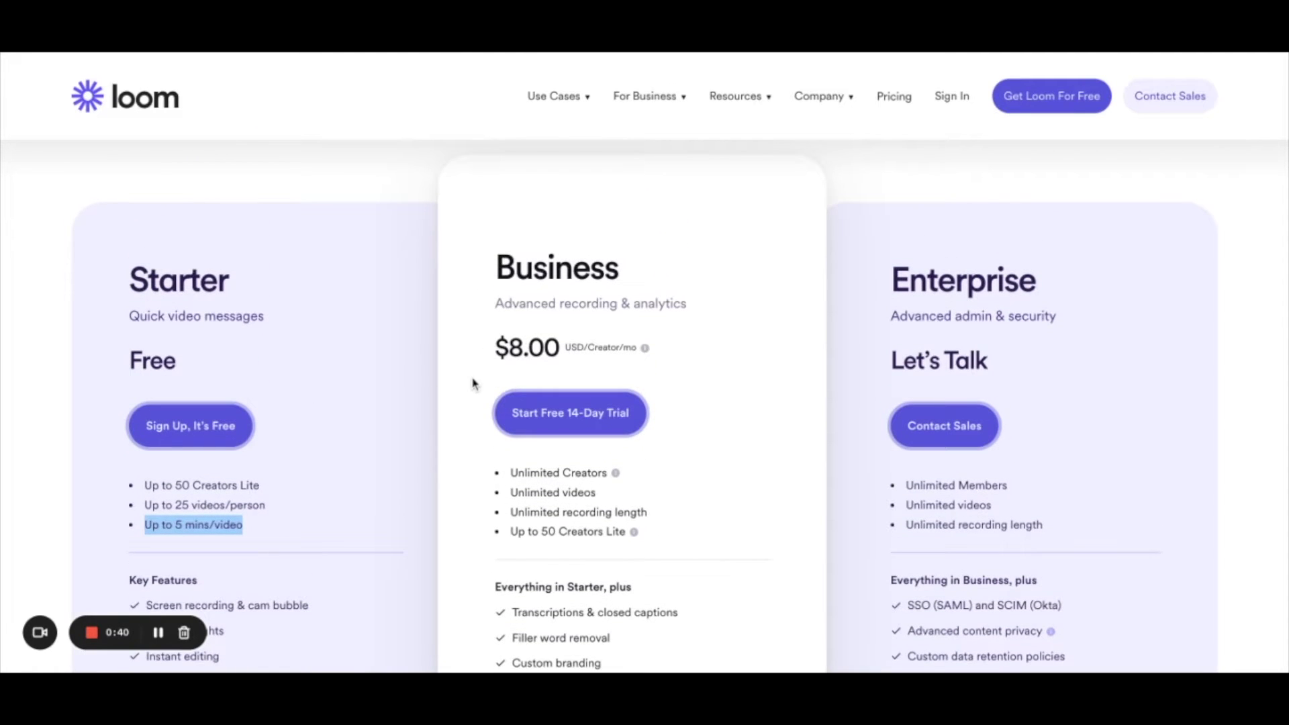
pyautogui.scroll(-2, 474, 384)
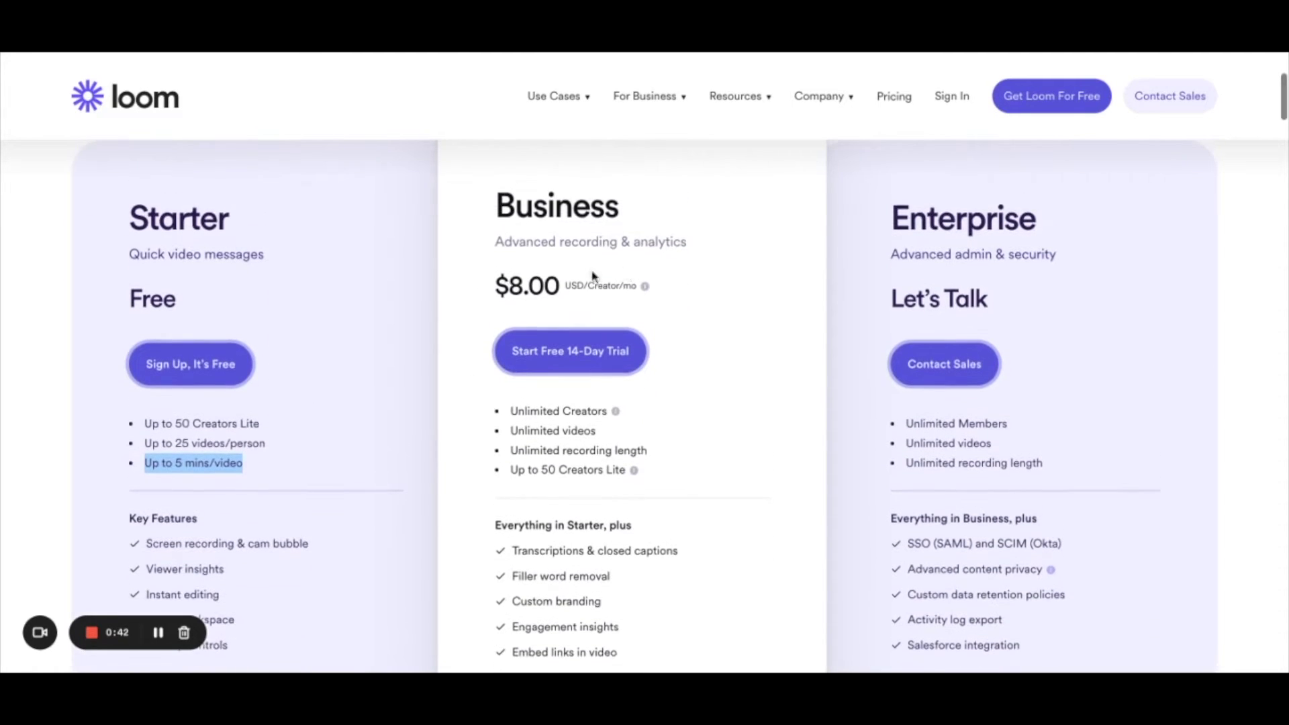
pyautogui.scroll(-2, 549, 346)
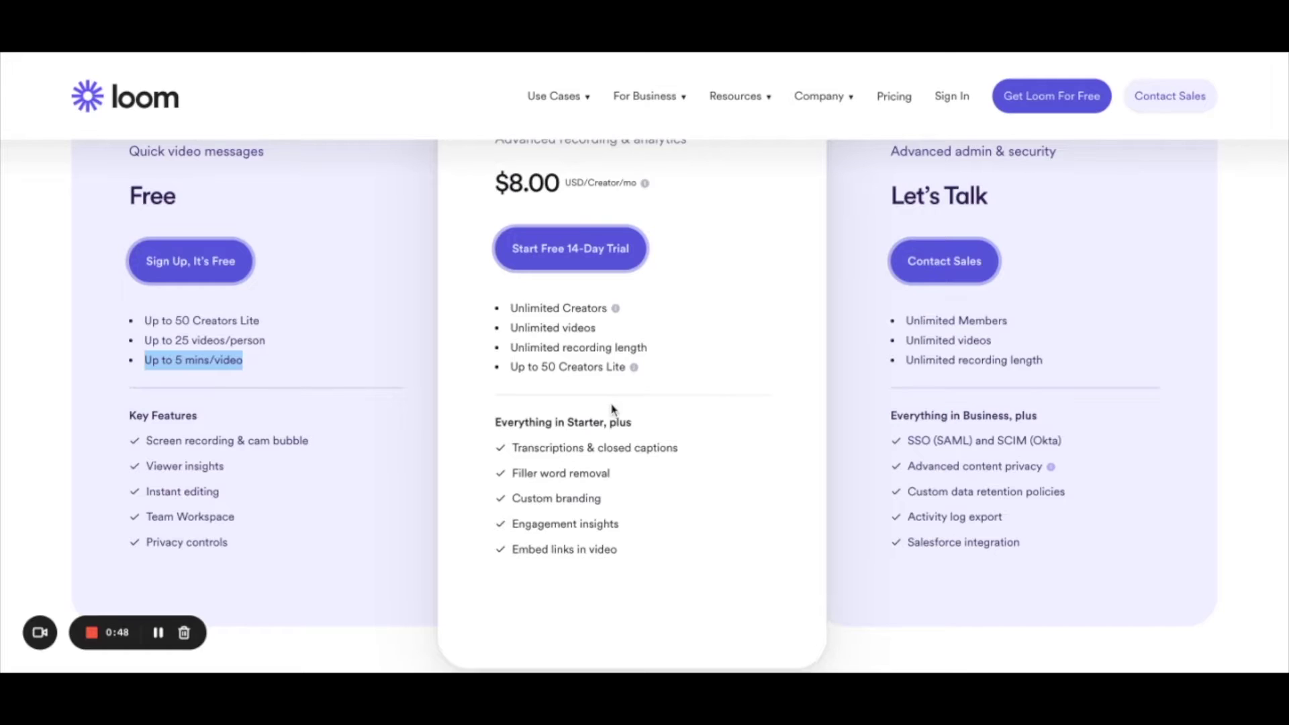
pyautogui.scroll(-2, 612, 409)
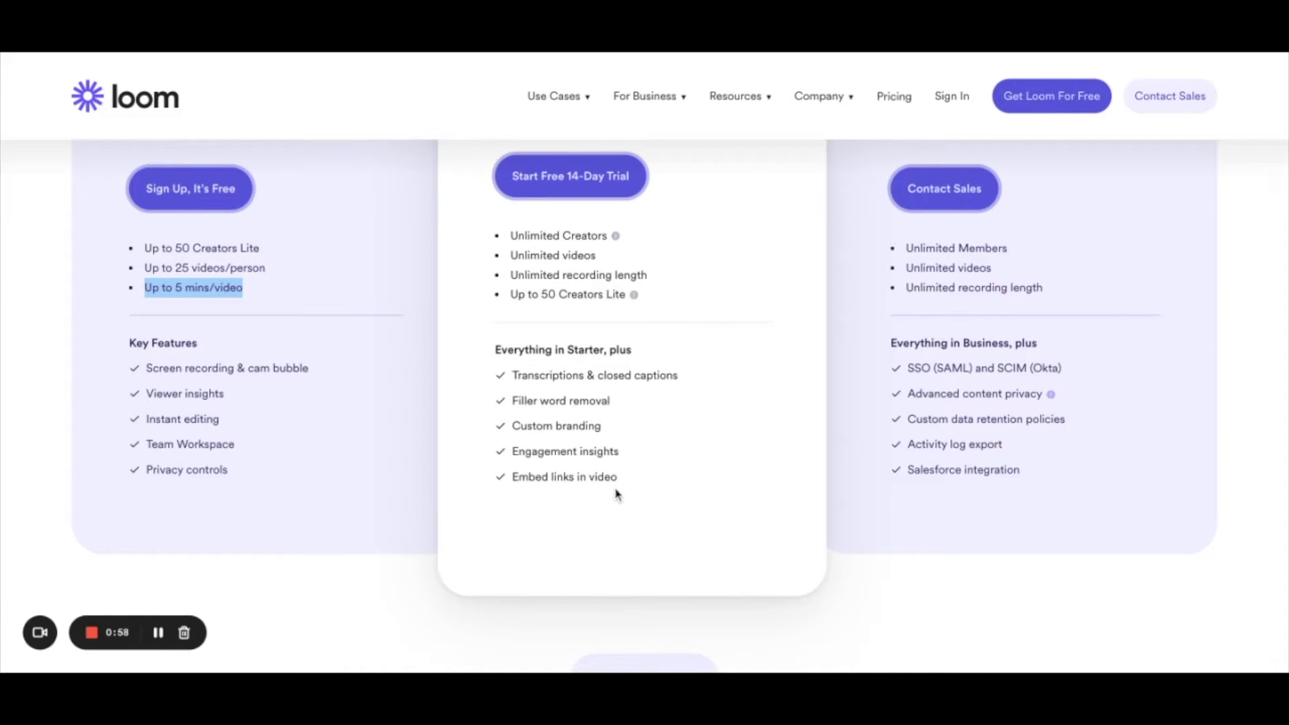
pyautogui.scroll(-2, 534, 460)
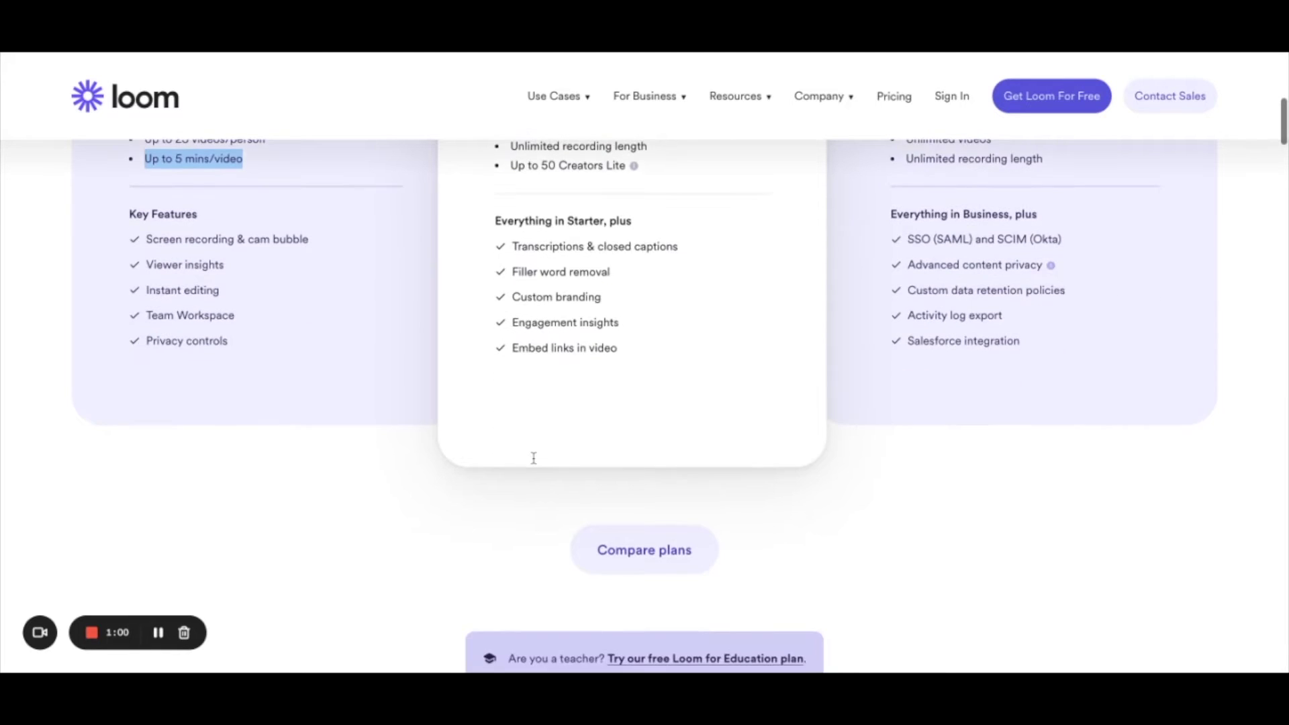
pyautogui.scroll(5, 533, 460)
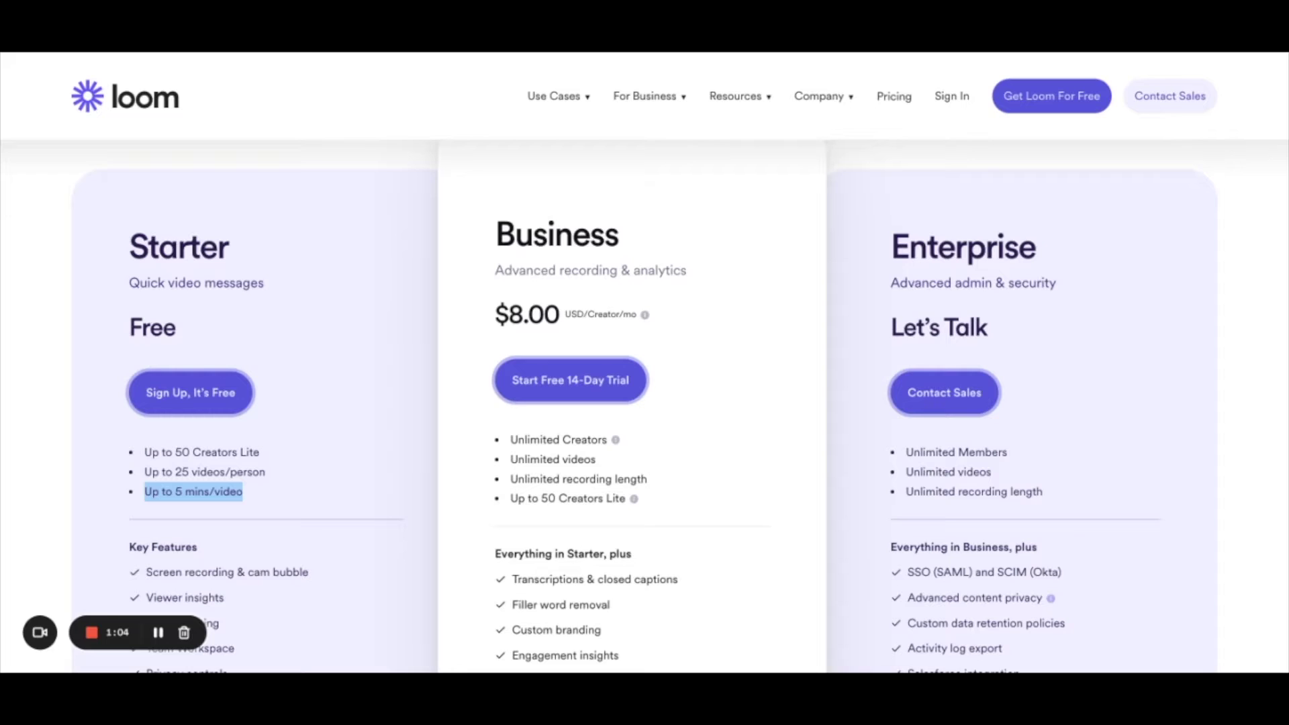
pyautogui.scroll(-1, 113, 230)
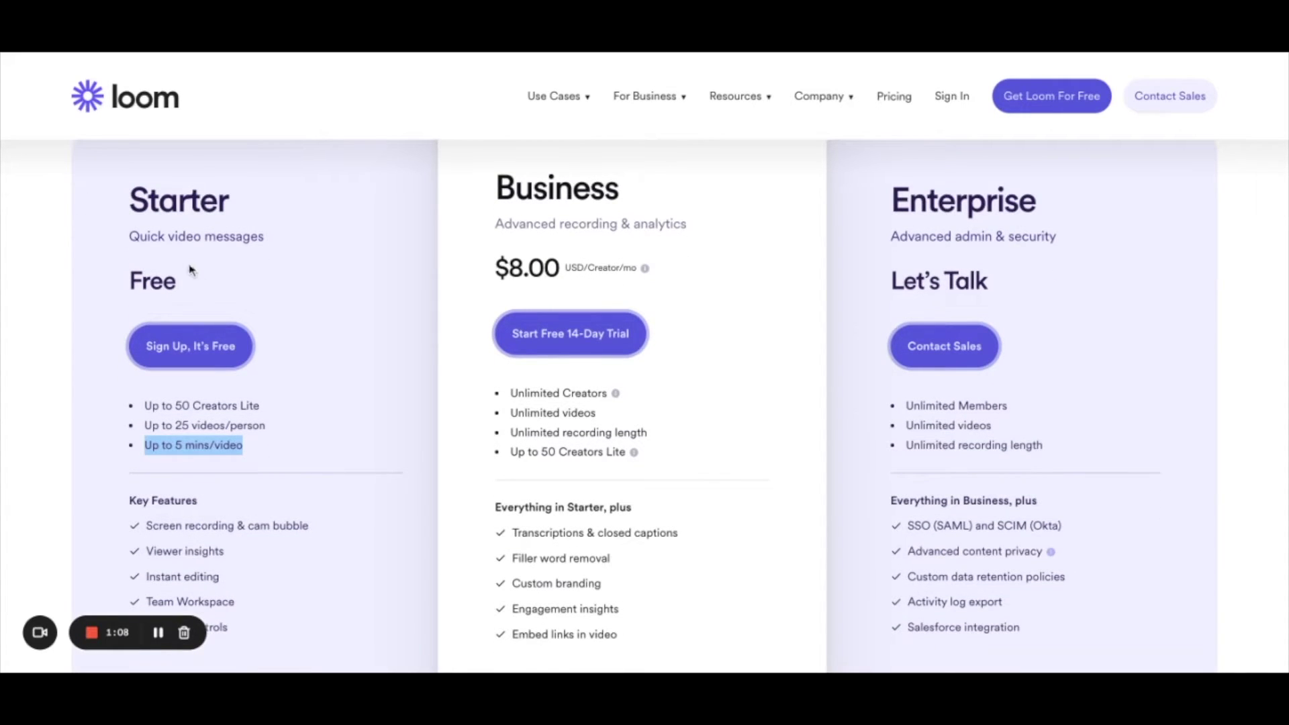
pyautogui.scroll(-2, 476, 274)
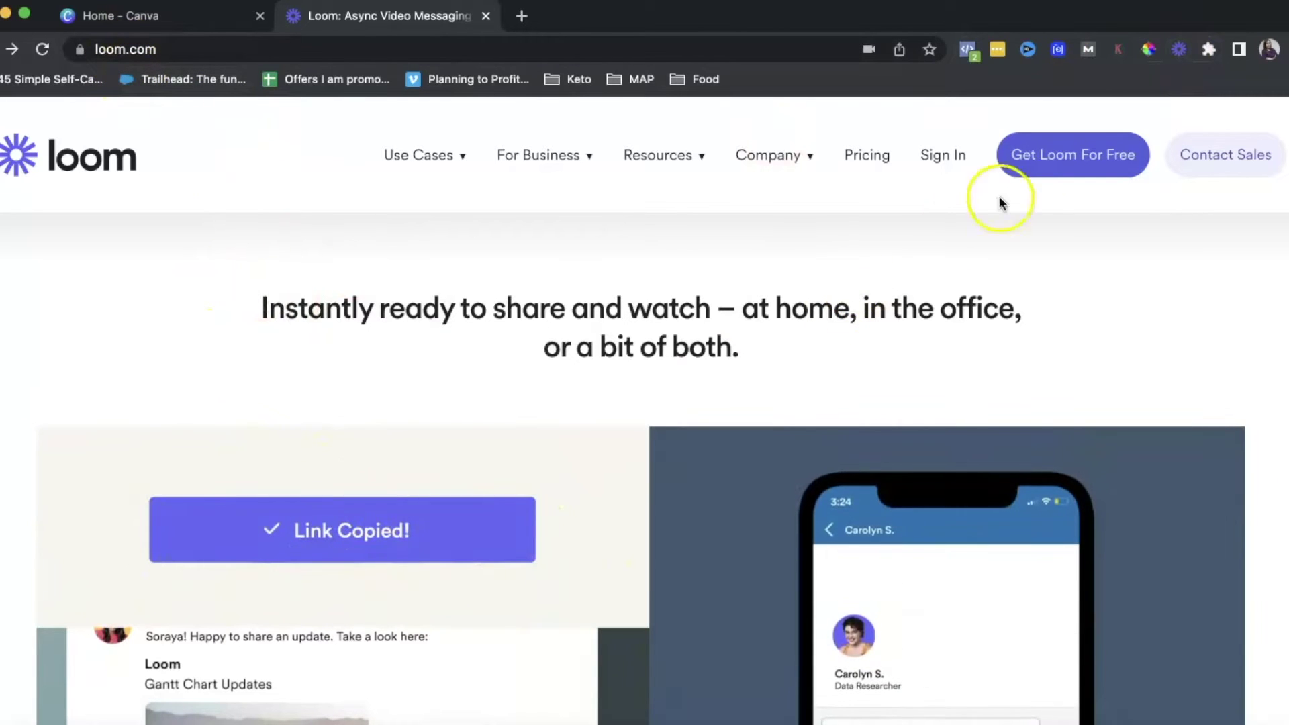
# - Sign up for a free Loom account with an existing Google account and agree to the terms of service
pyautogui.click(1047, 167)
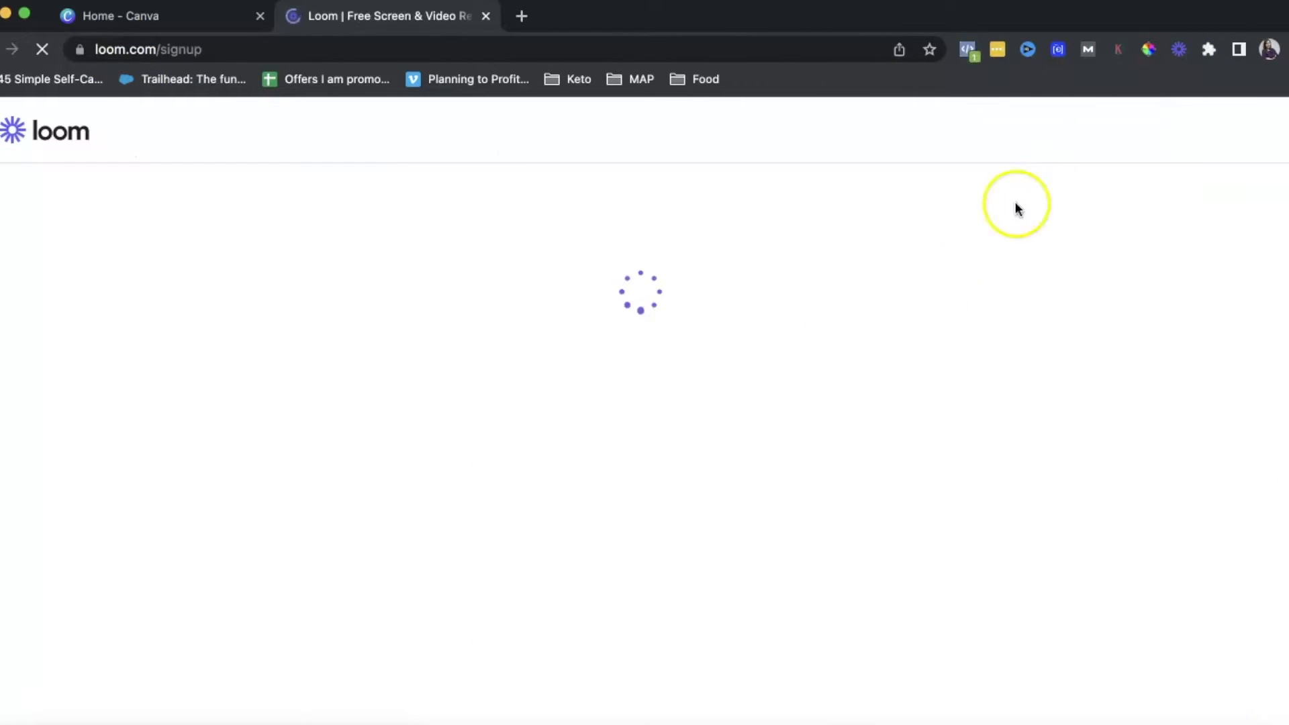
pyautogui.scroll(-5, 871, 346)
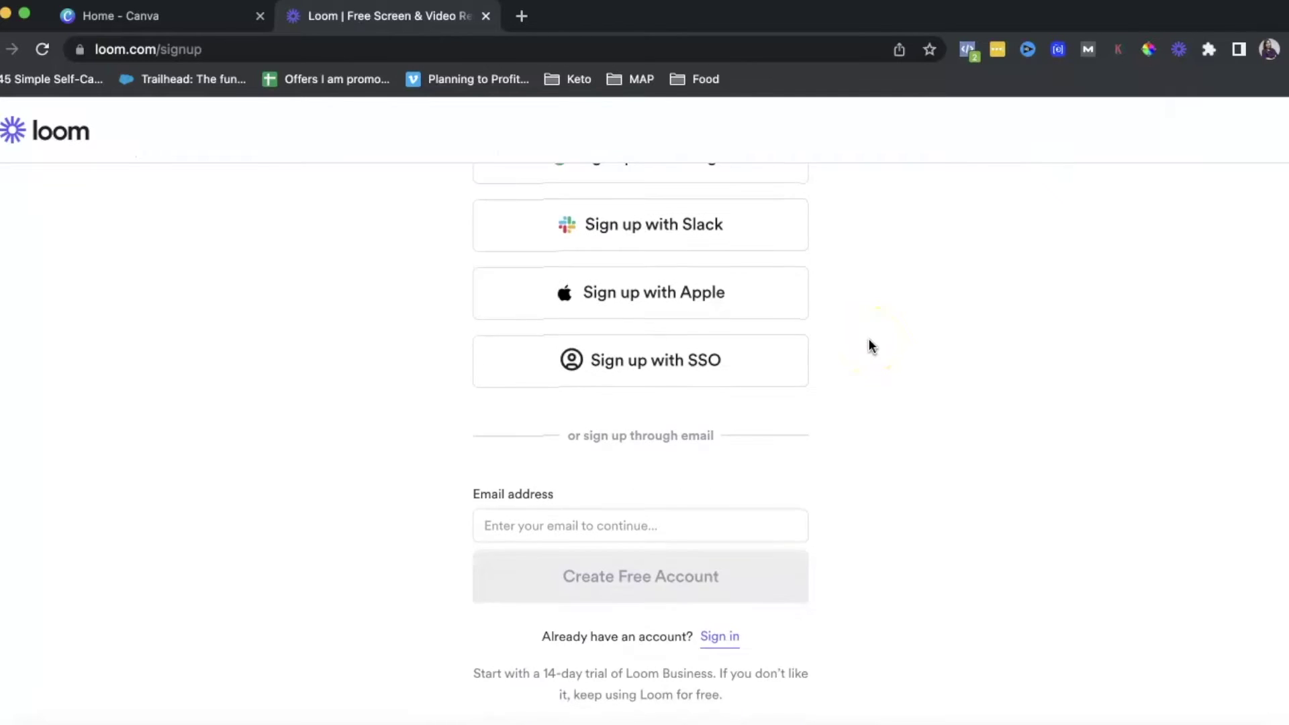
pyautogui.scroll(1, 869, 345)
pyautogui.click(700, 245)
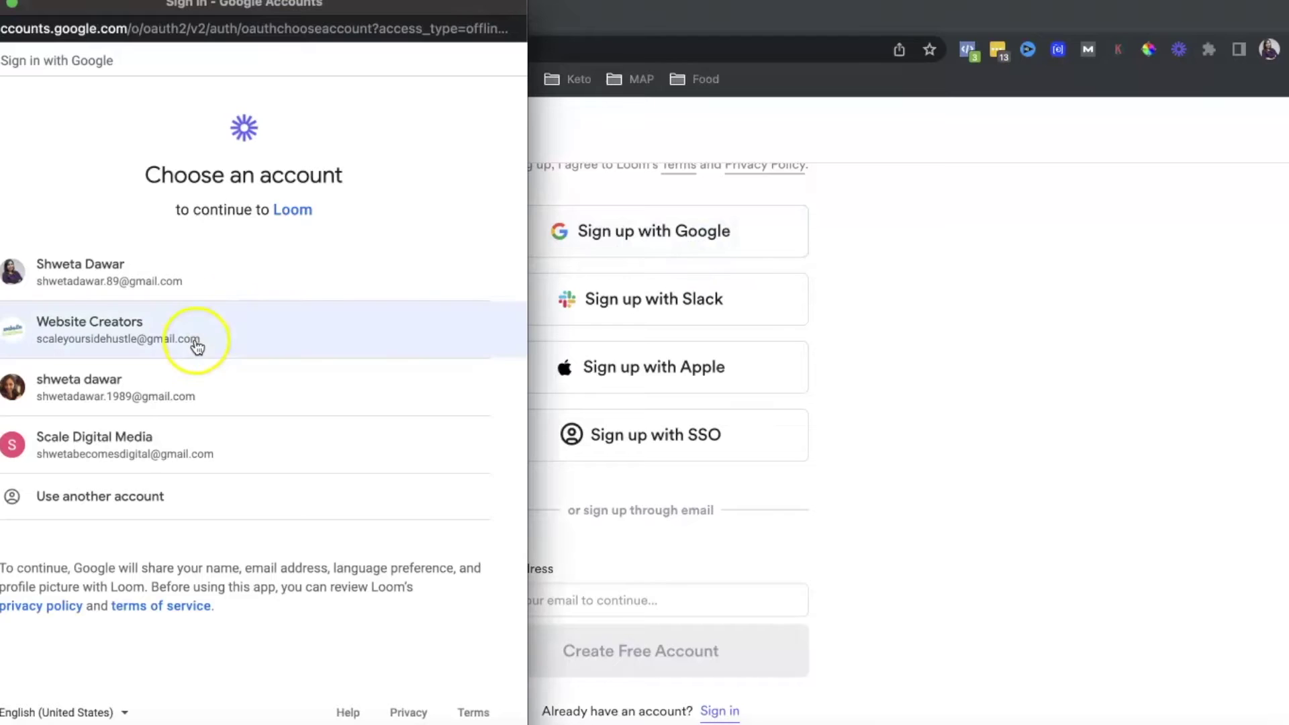
pyautogui.click(186, 447)
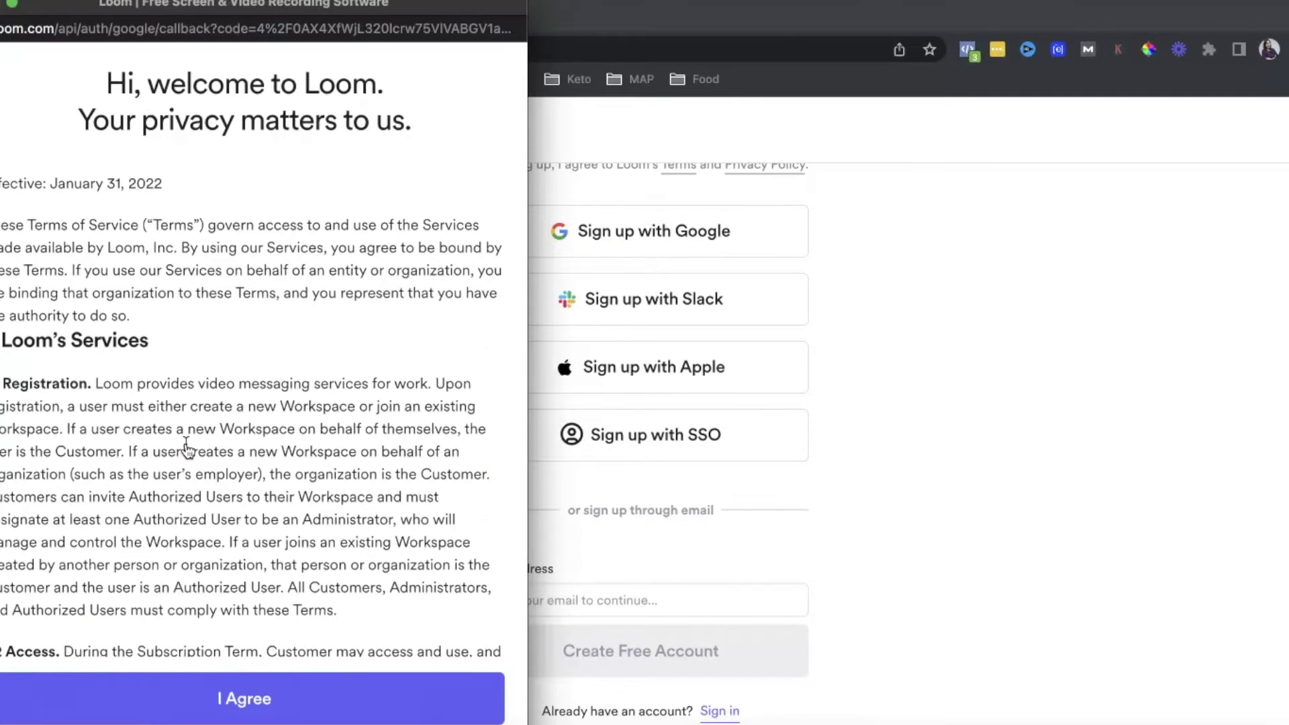
pyautogui.scroll(-15, 186, 447)
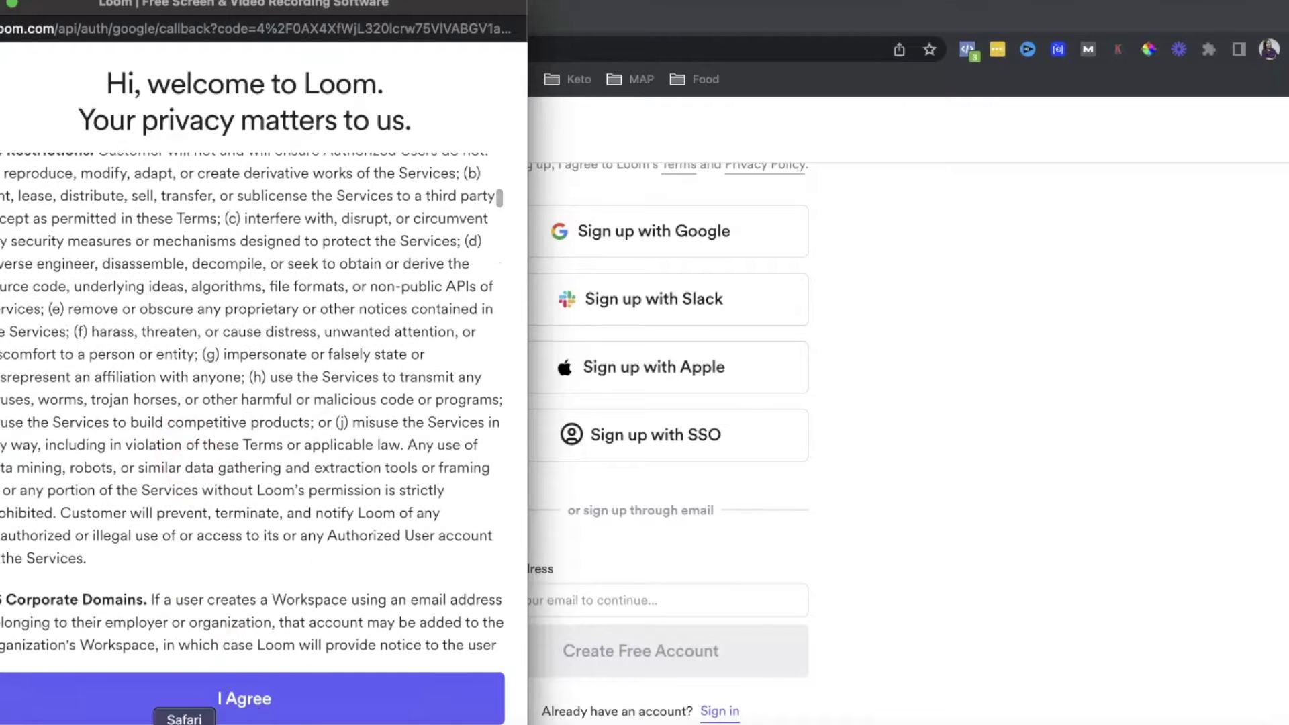
pyautogui.click(231, 700)
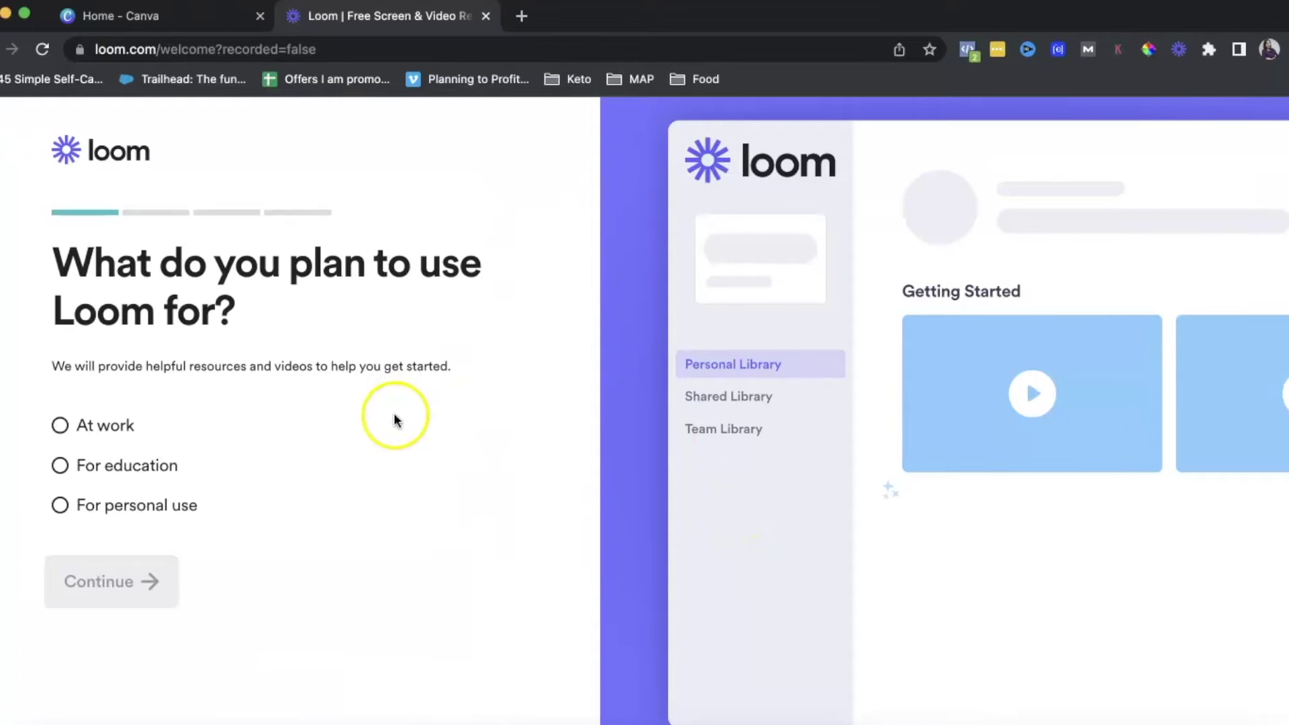
# - Choose personal use as the intended purpose and accept the suggested workspace name
pyautogui.click(61, 507)
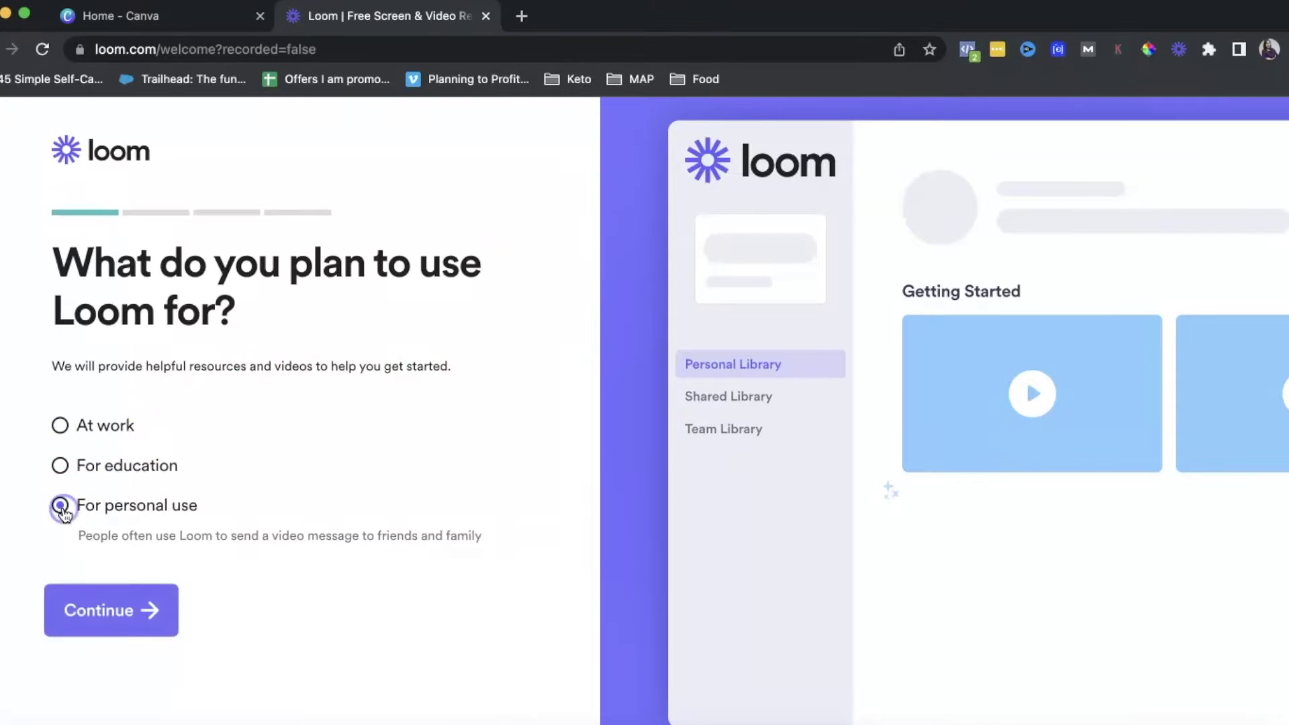
pyautogui.click(117, 608)
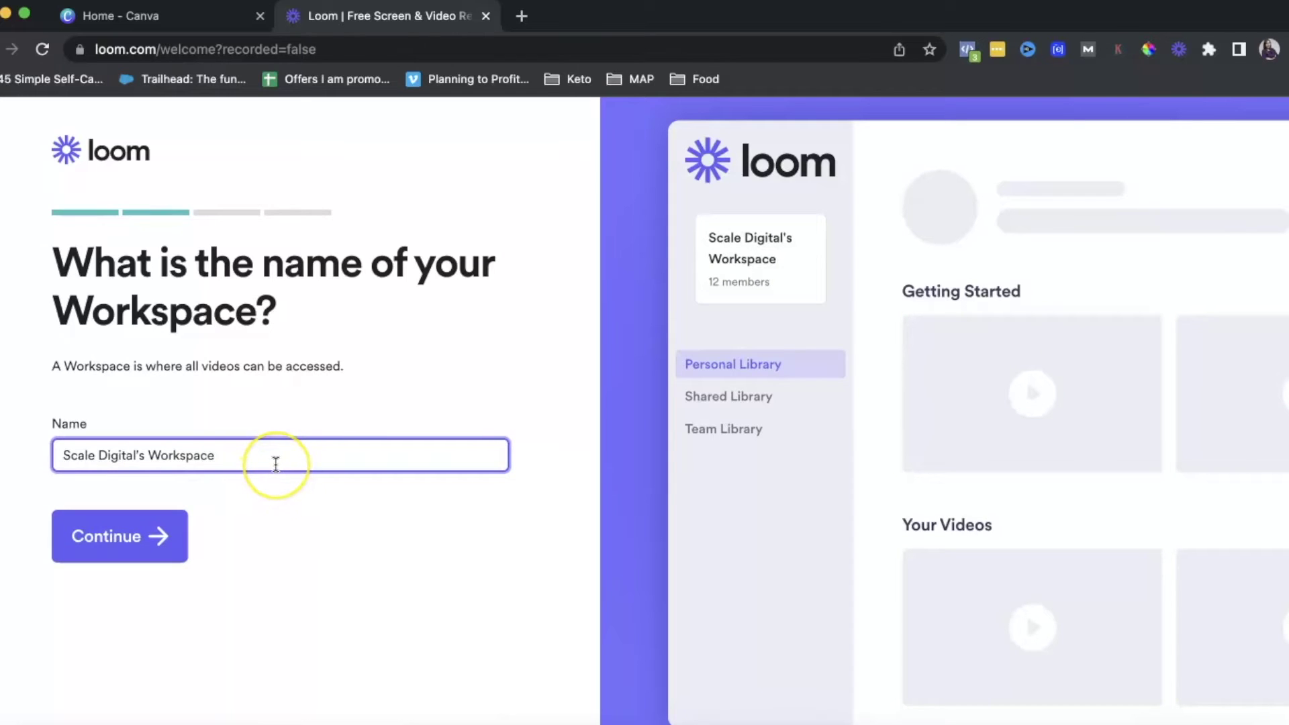
pyautogui.click(125, 536)
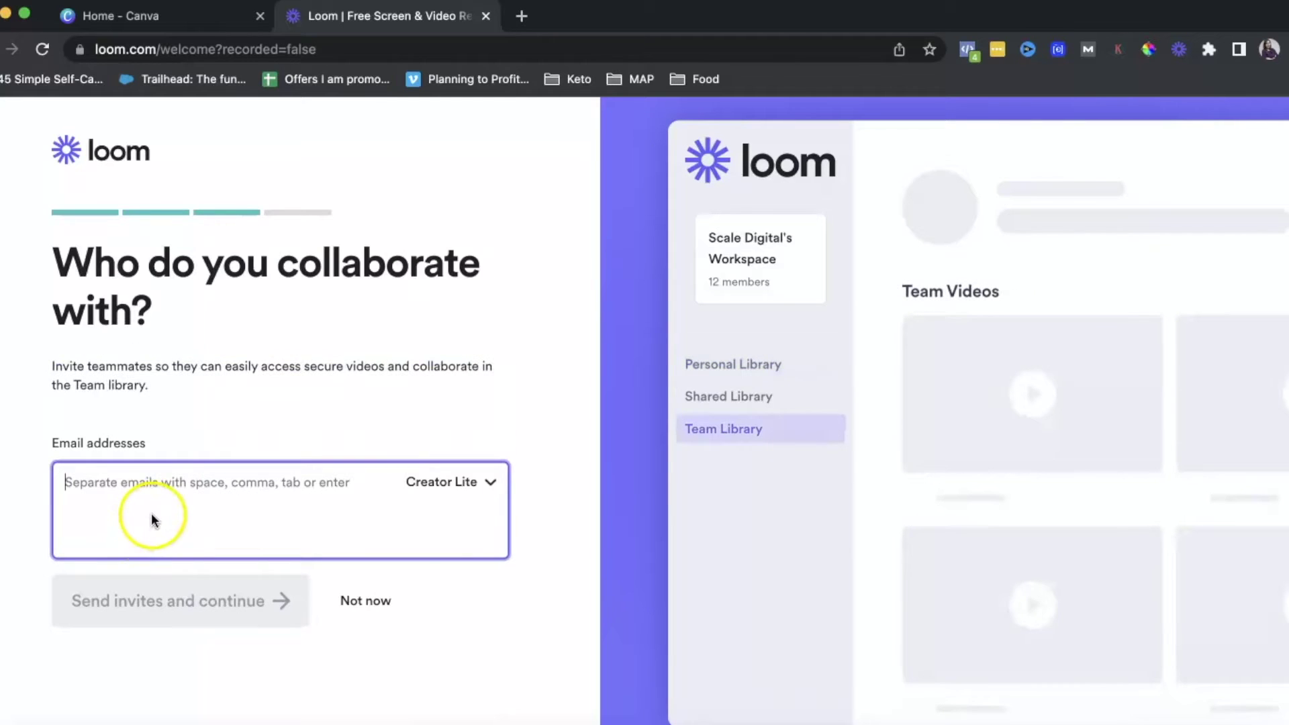
# - Check the role choice for invited teammates and skip the invitations for now
pyautogui.click(492, 484)
pyautogui.click(492, 484)
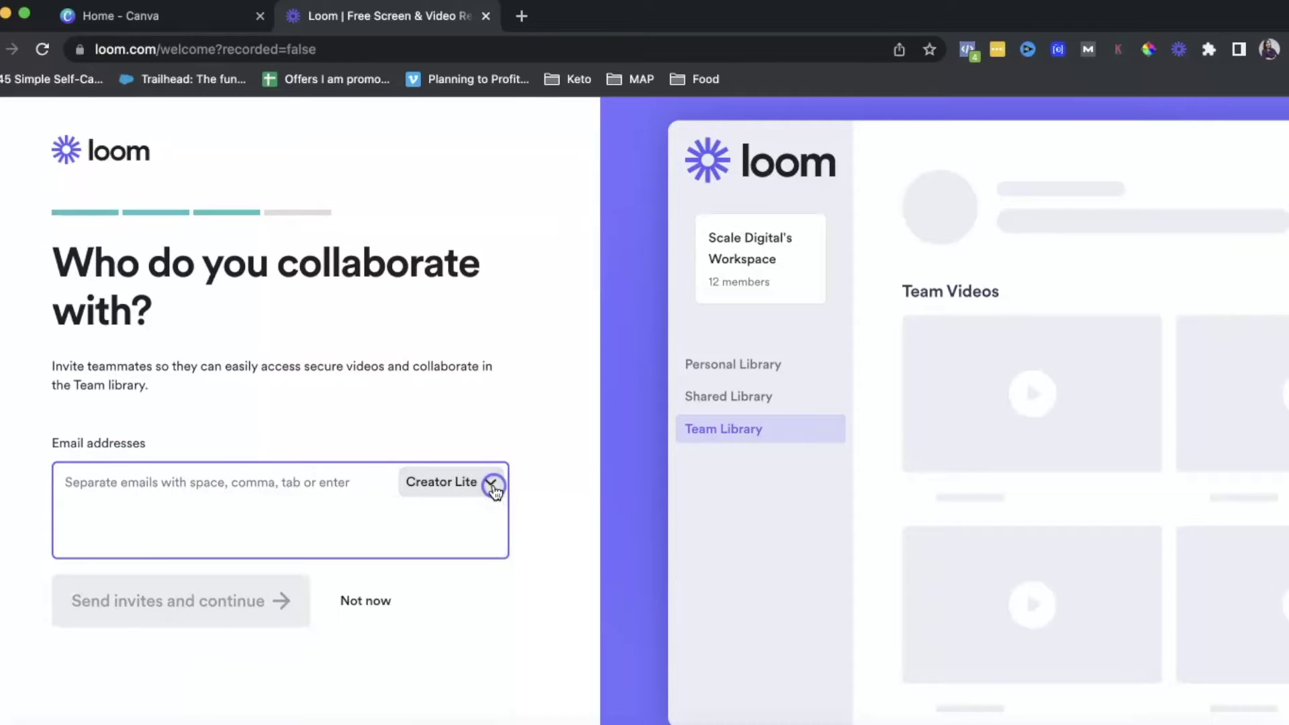
pyautogui.click(353, 600)
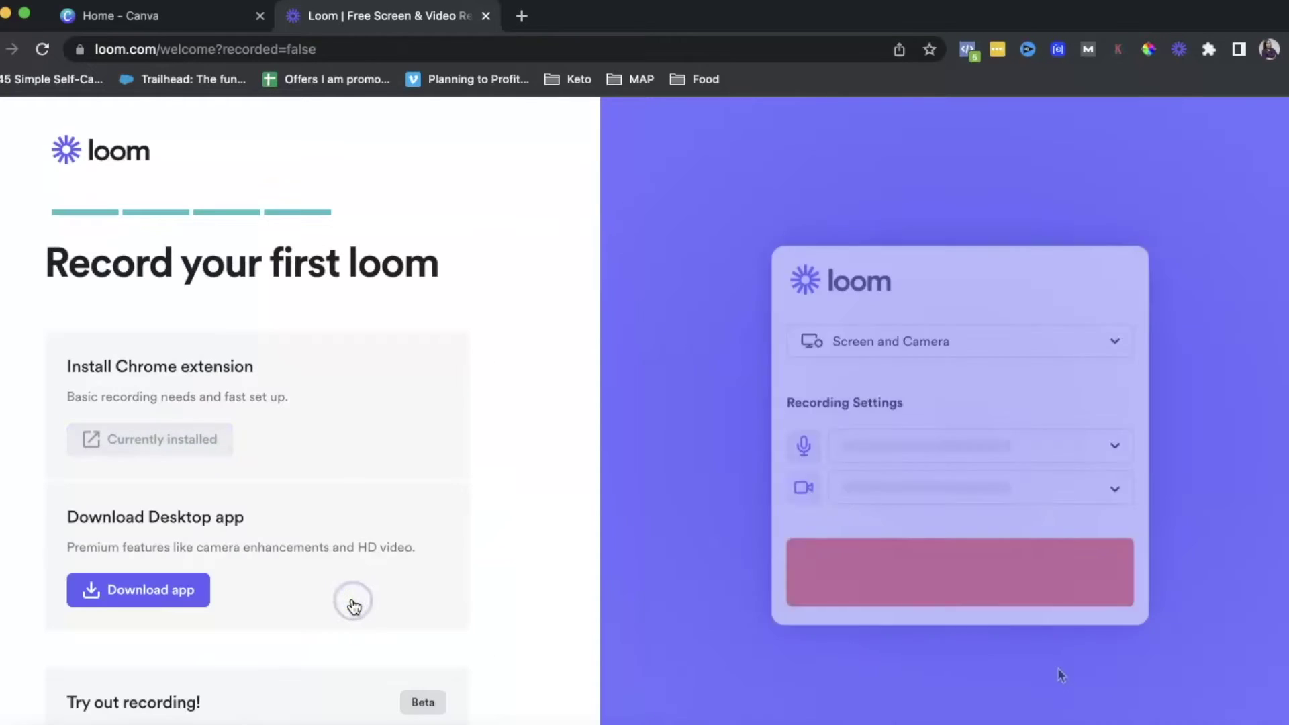
# - Examine the options for recording a first loom: Chrome extension, desktop app and the lightweight online recorder
pyautogui.scroll(-1, 321, 463)
pyautogui.click(195, 372)
pyautogui.click(274, 427)
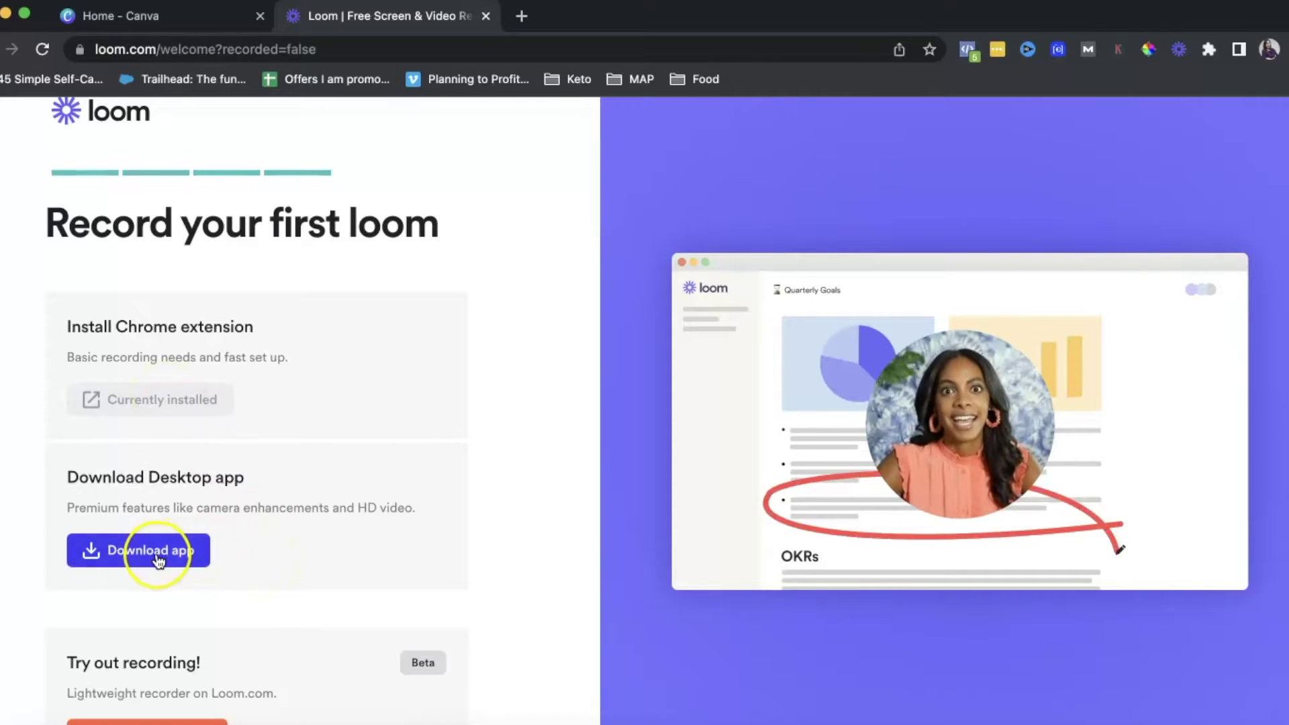
pyautogui.scroll(-3, 161, 551)
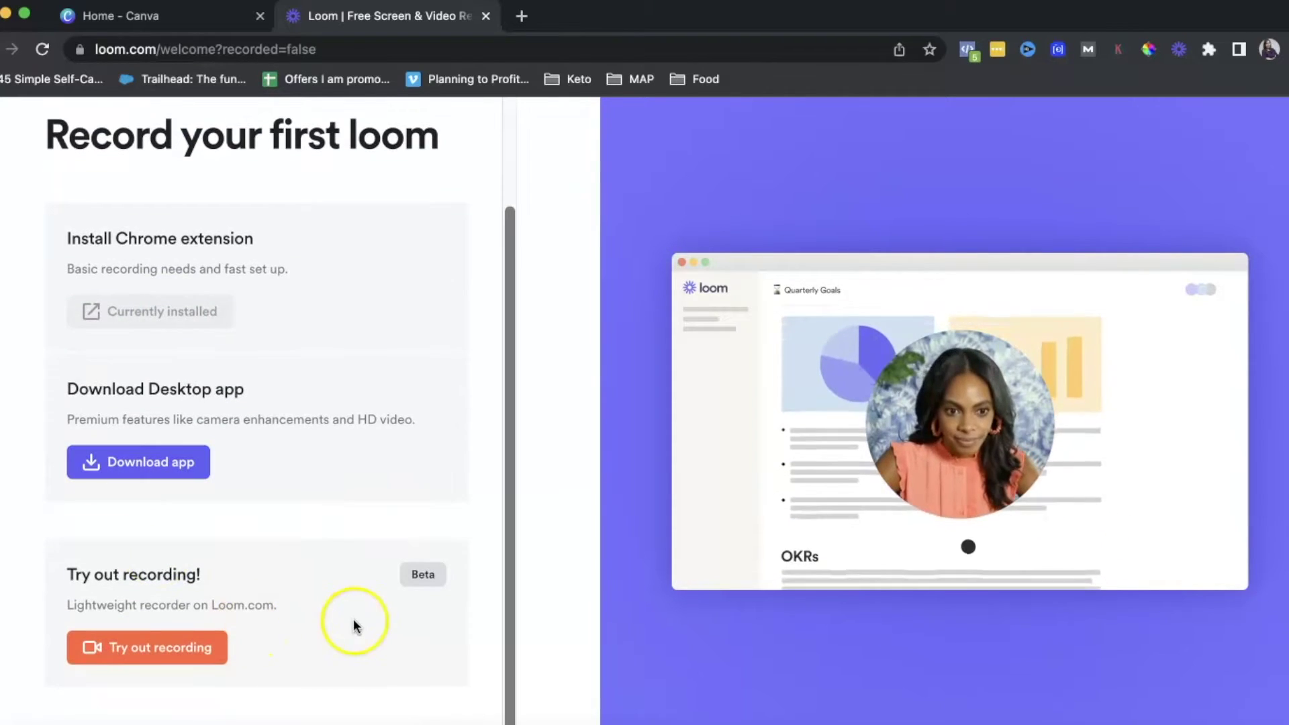
pyautogui.click(178, 668)
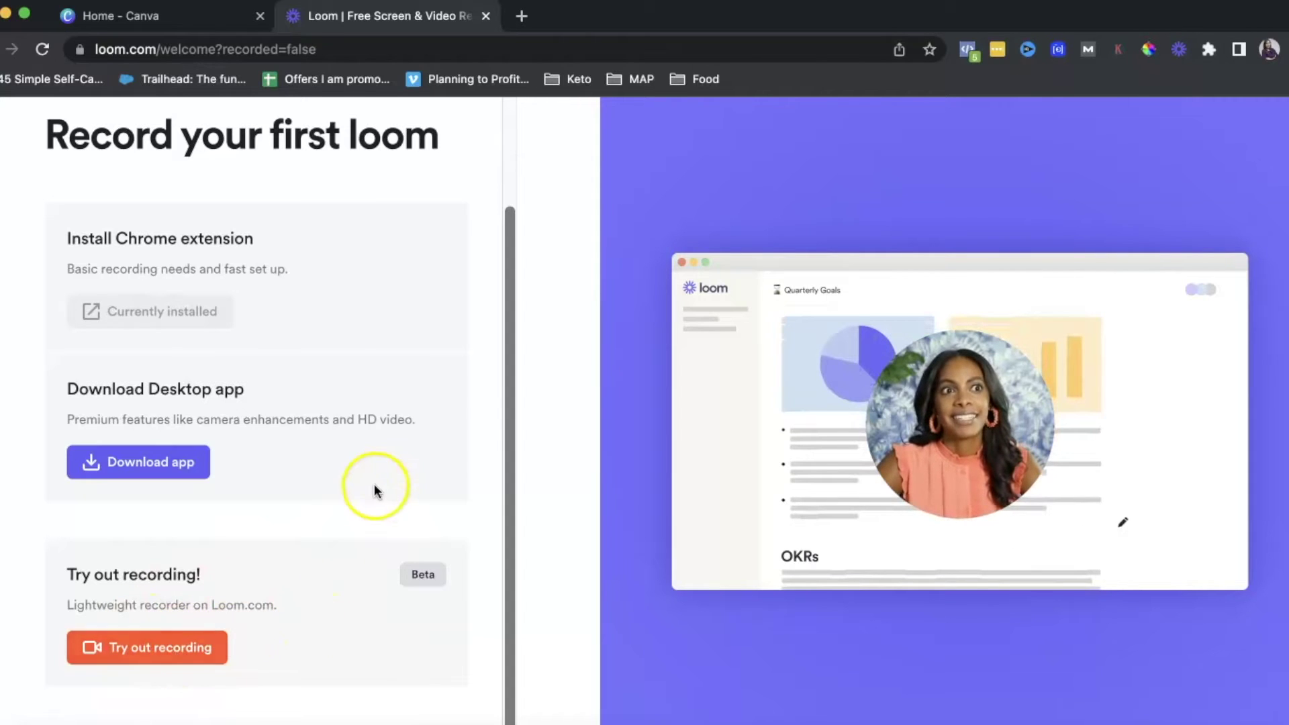
pyautogui.scroll(3, 374, 483)
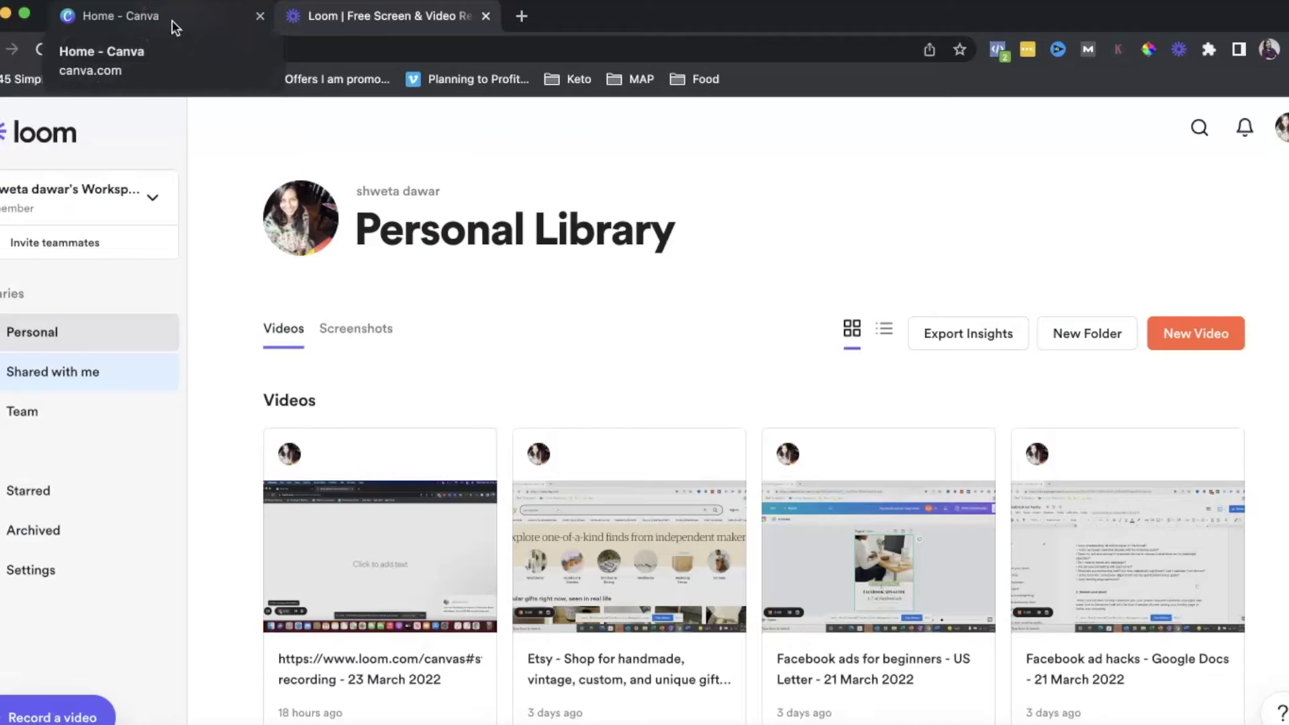
# - Browse the recorded videos in the Personal Library, from the latest to the older ones and back
pyautogui.scroll(-2, 483, 329)
pyautogui.scroll(2, 483, 329)
pyautogui.scroll(-3, 484, 329)
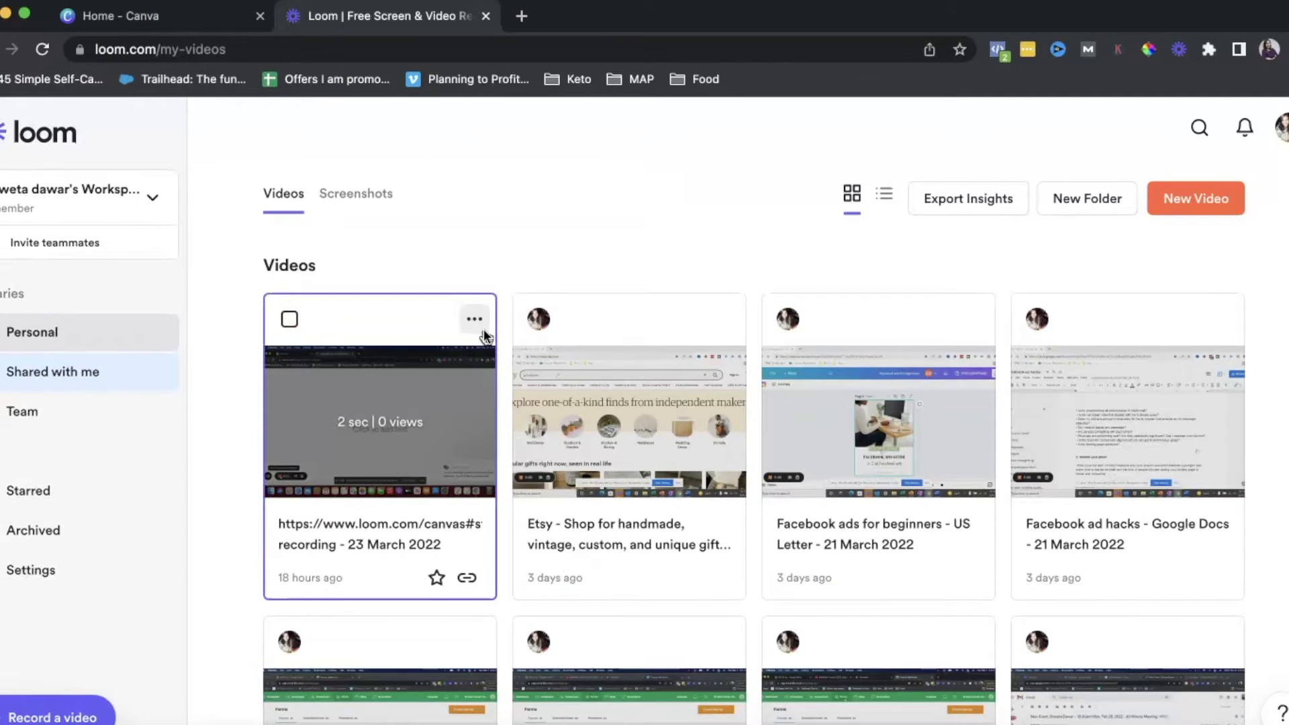
pyautogui.scroll(-20, 483, 329)
pyautogui.scroll(-15, 484, 329)
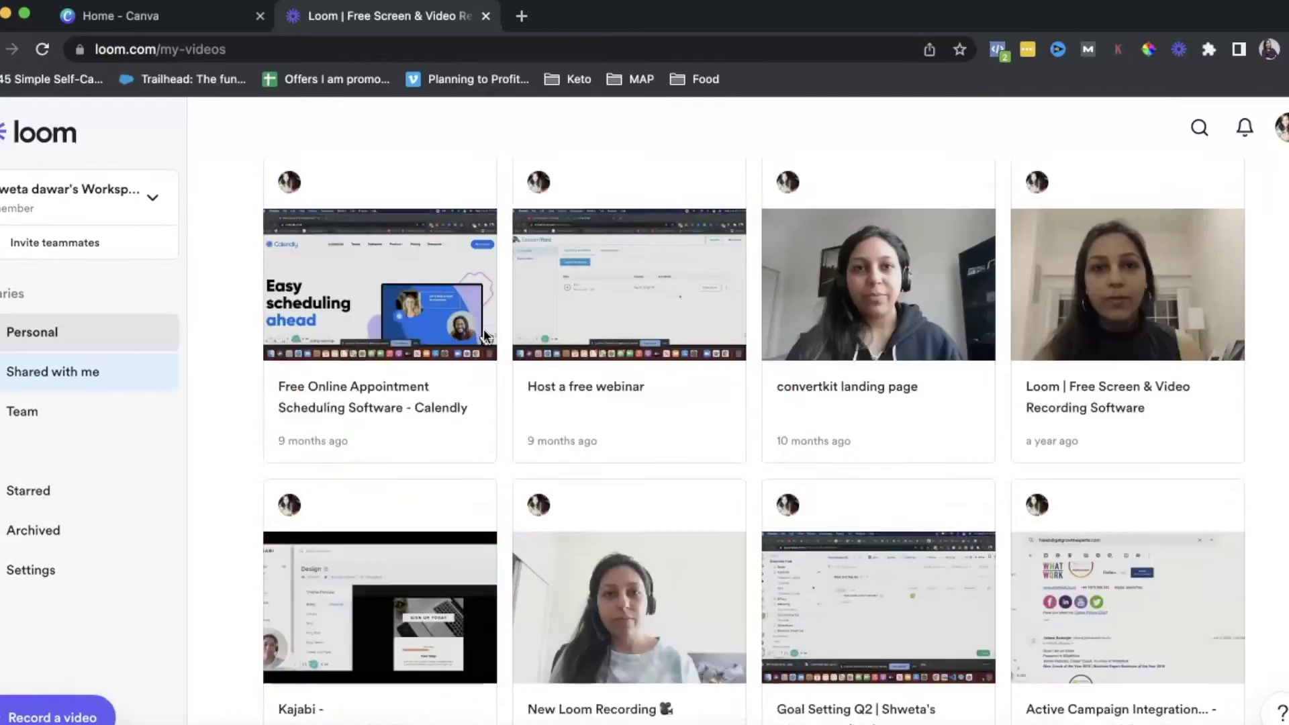
pyautogui.scroll(20, 483, 329)
pyautogui.scroll(20, 484, 329)
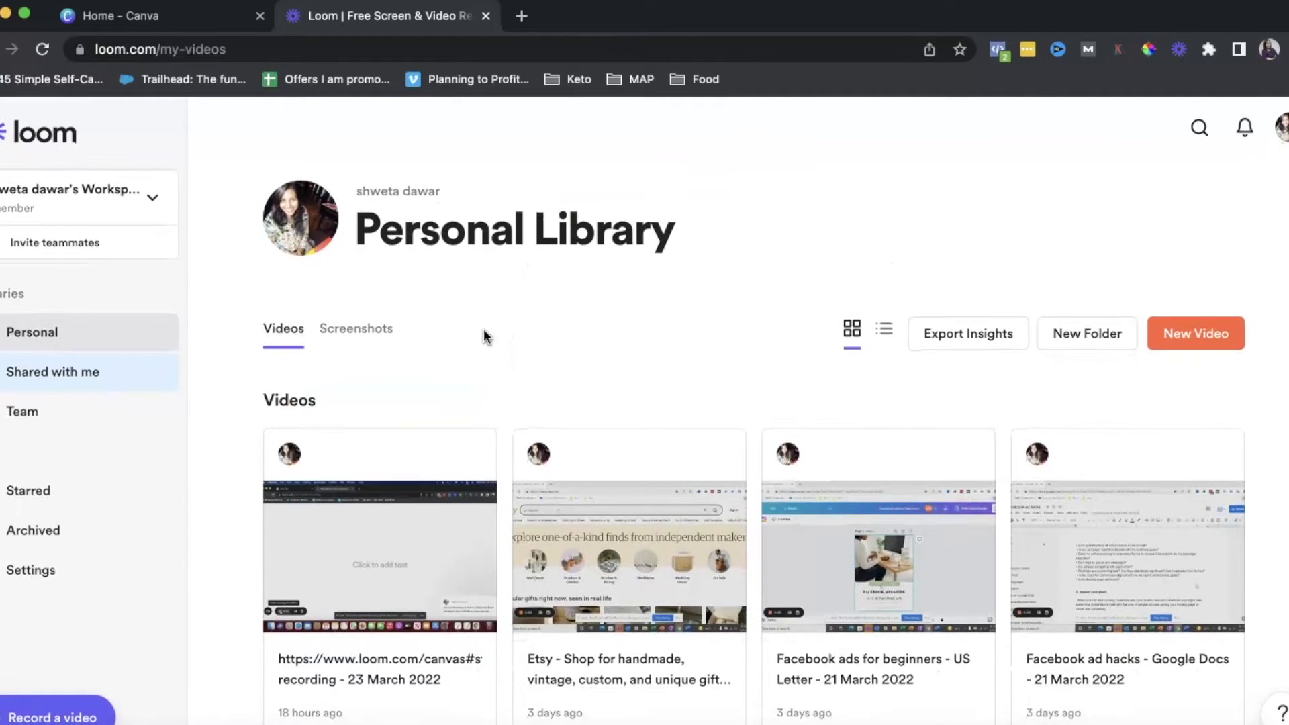
# - Switch to the Canva home page and open the Loom extension's recording settings over it
pyautogui.click(197, 24)
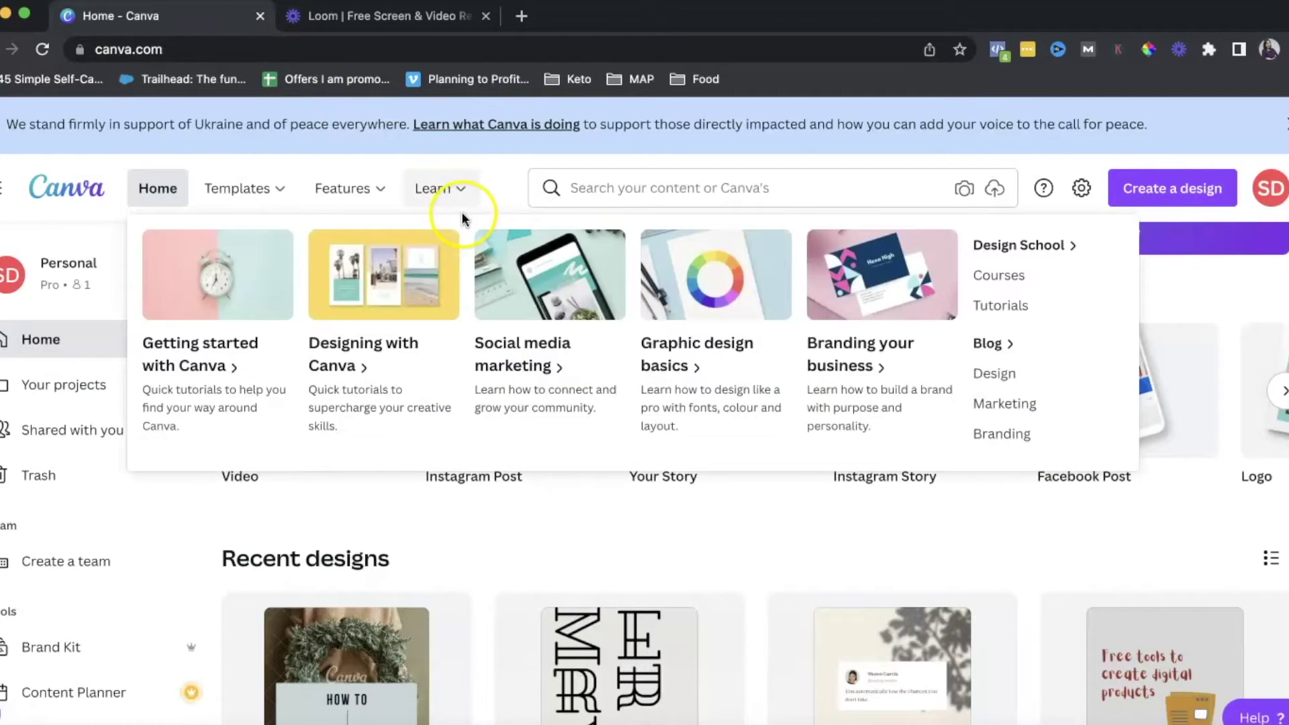
pyautogui.click(502, 328)
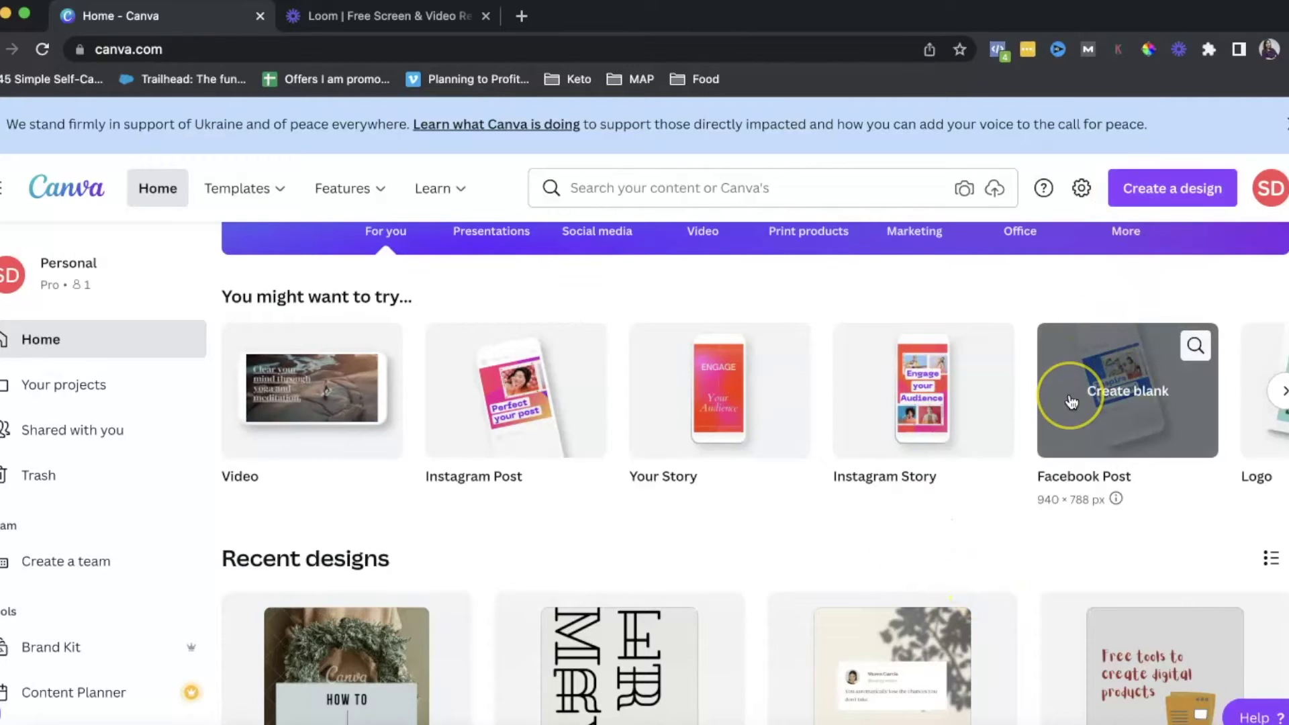
pyautogui.click(1181, 55)
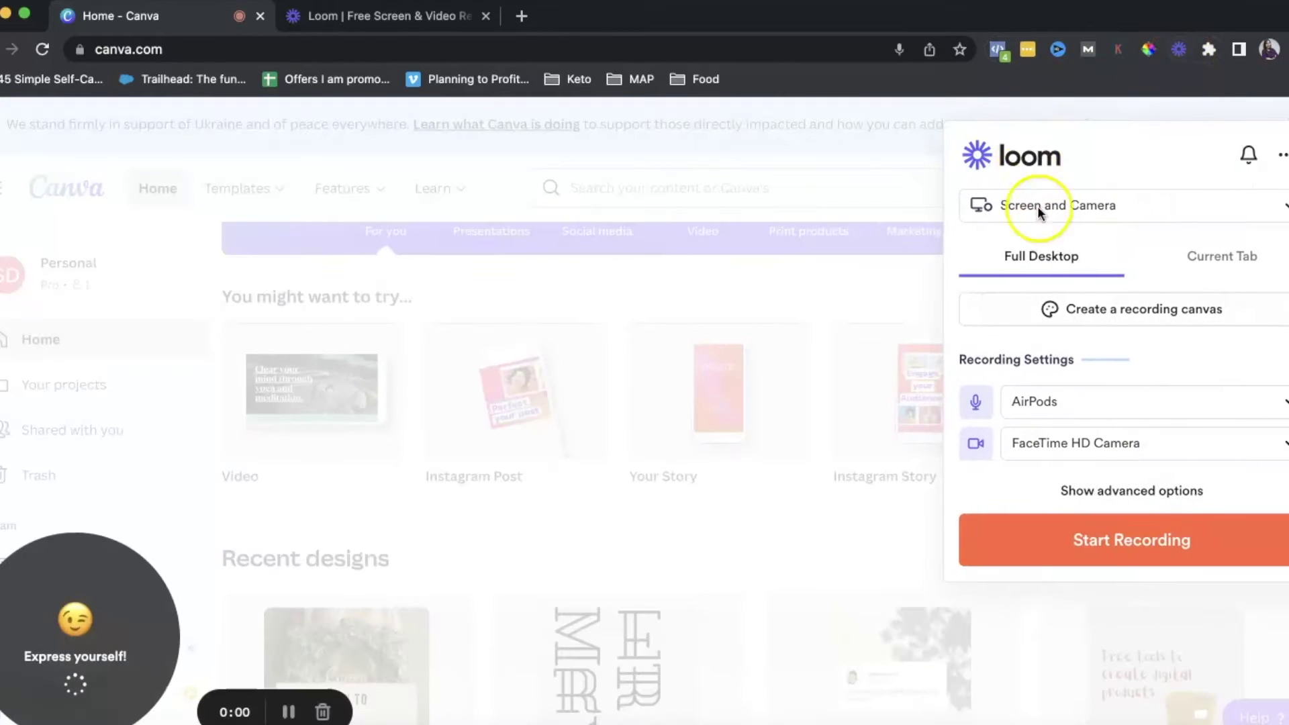
# - Review the capture modes, try Camera Only and return to Screen and Camera
pyautogui.click(1038, 207)
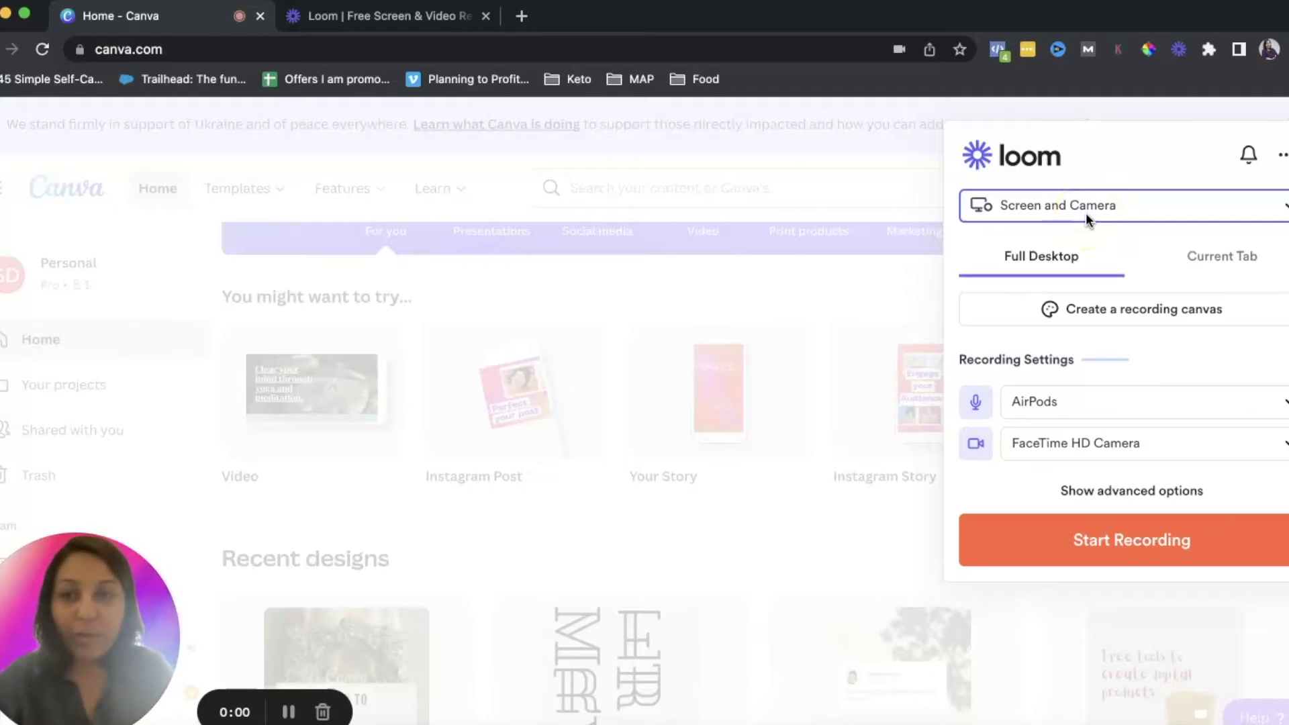
pyautogui.click(920, 259)
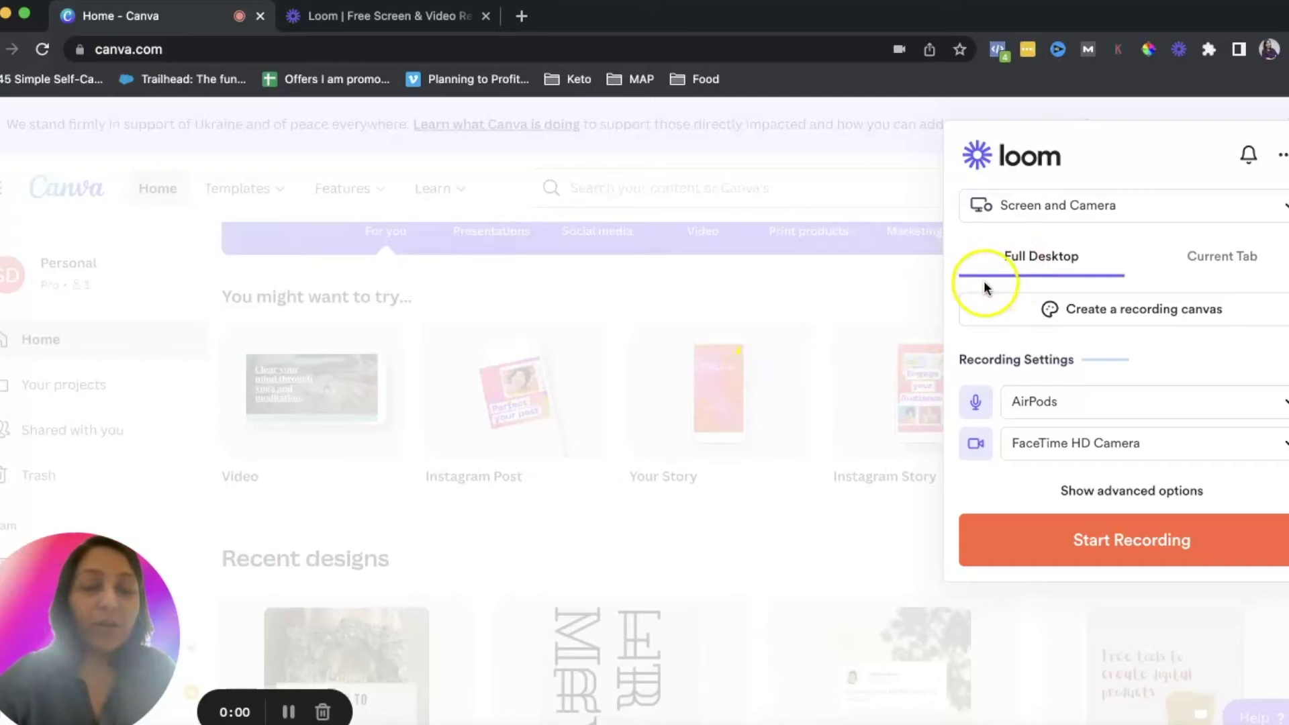
pyautogui.click(1024, 208)
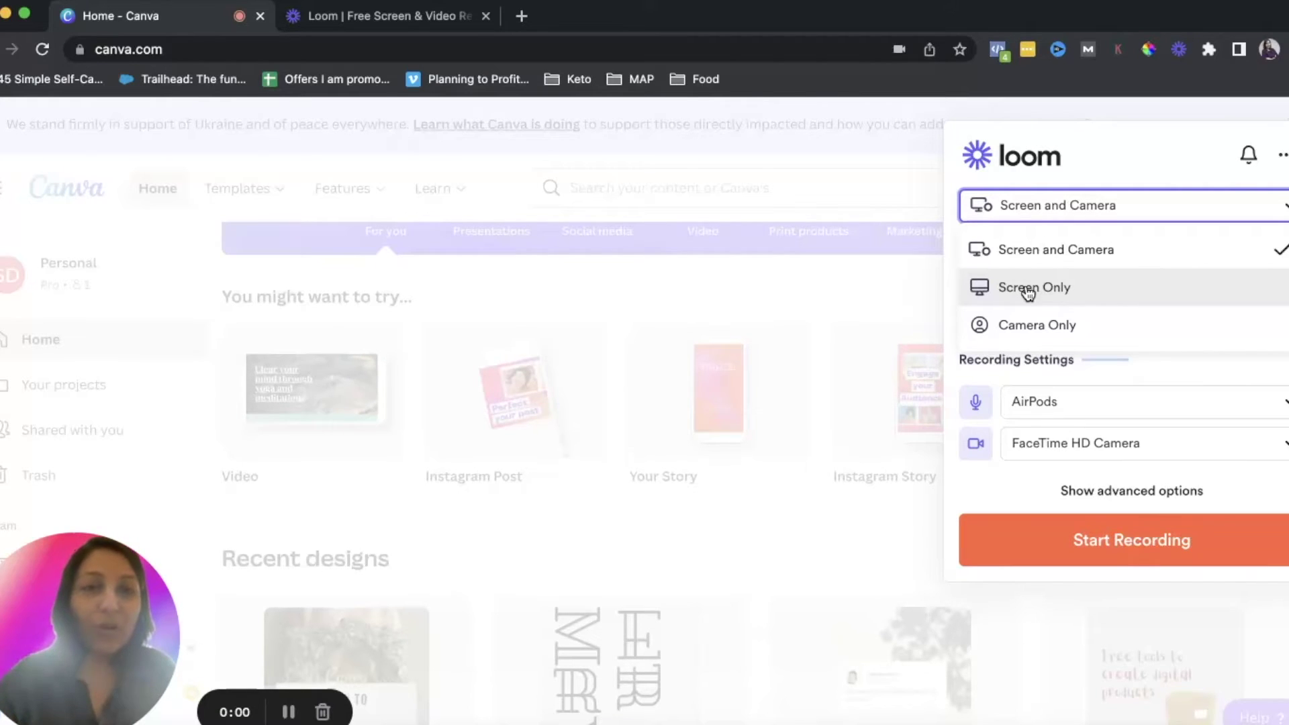
pyautogui.click(1035, 327)
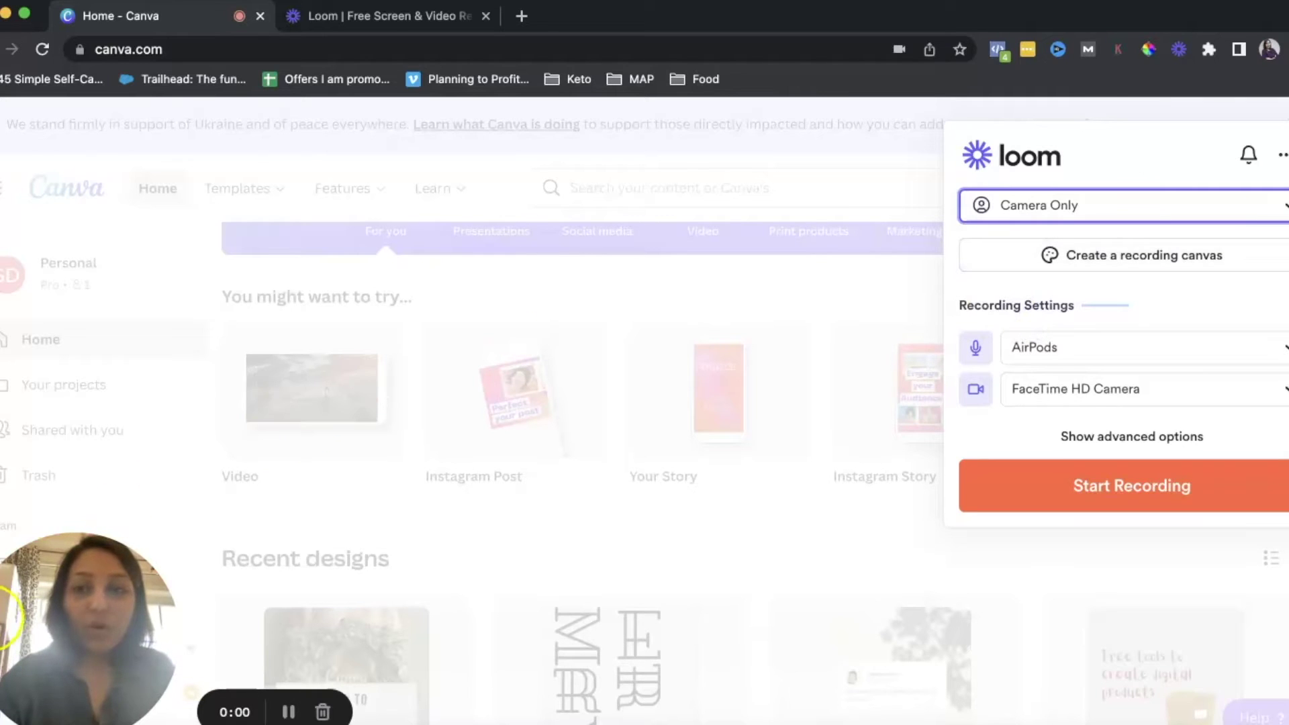
pyautogui.moveTo(82, 615)
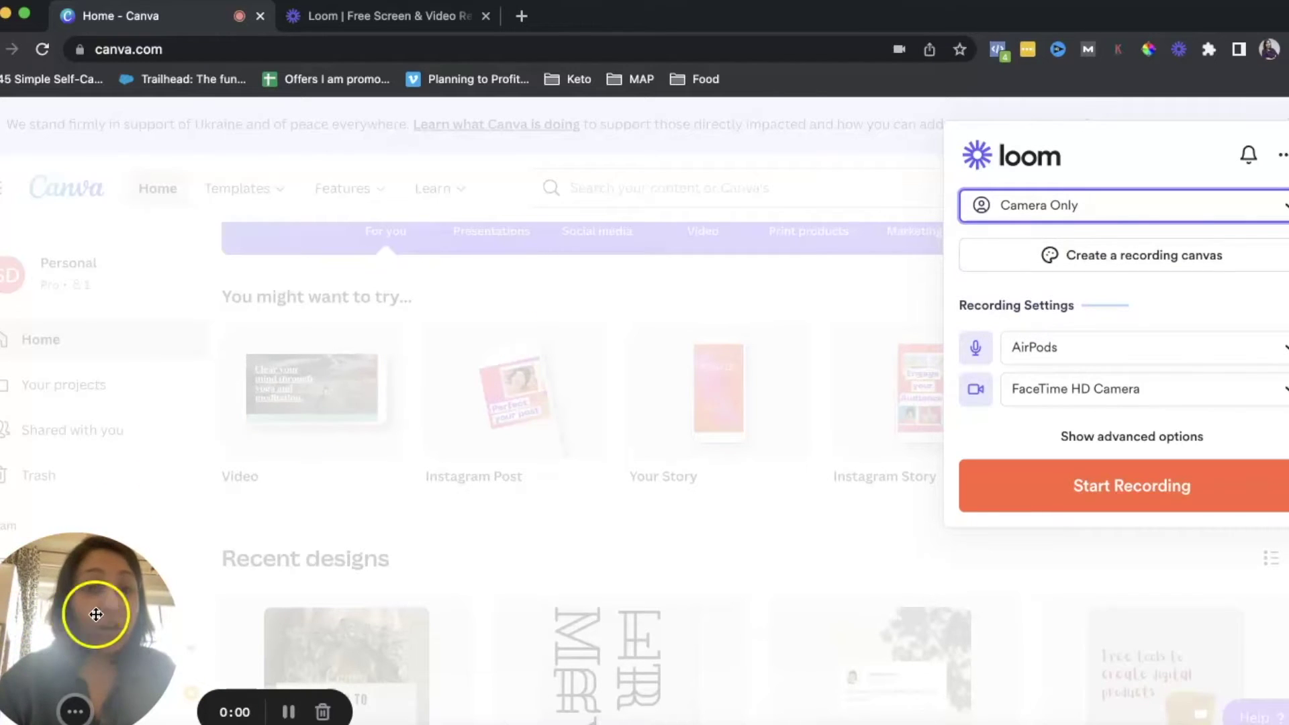
pyautogui.click(1027, 206)
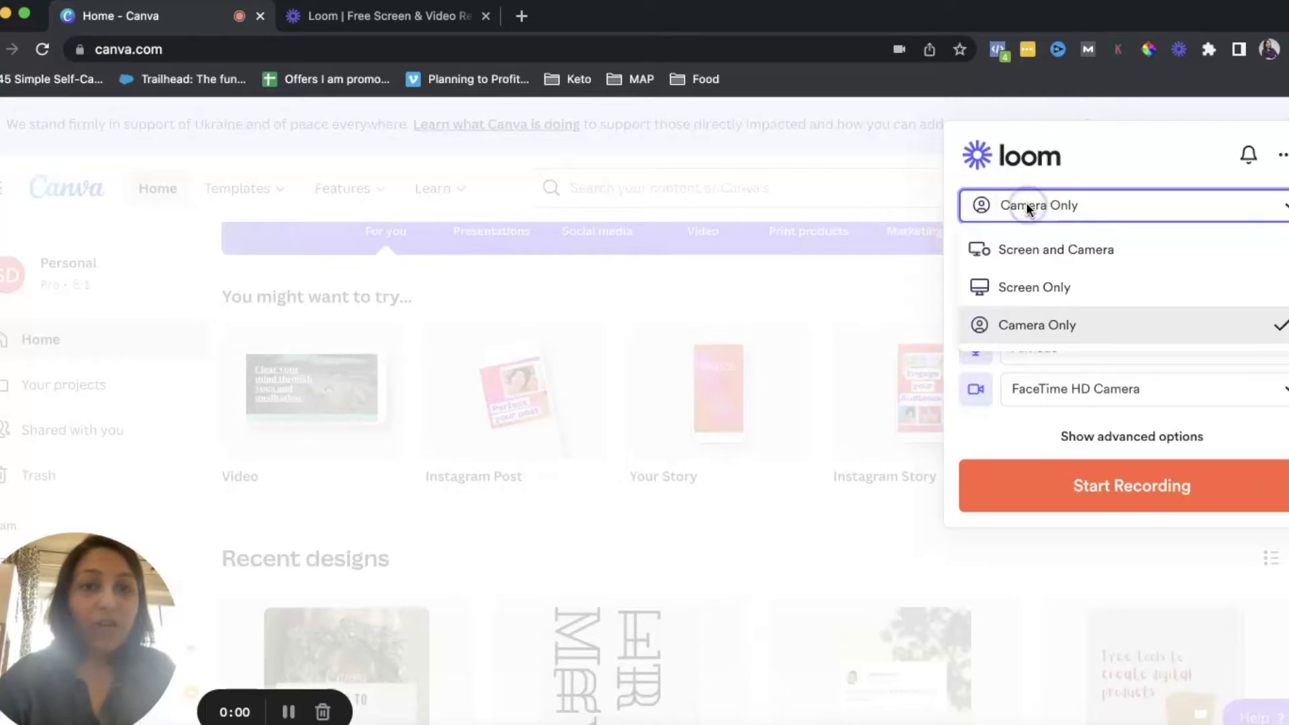
pyautogui.click(1036, 249)
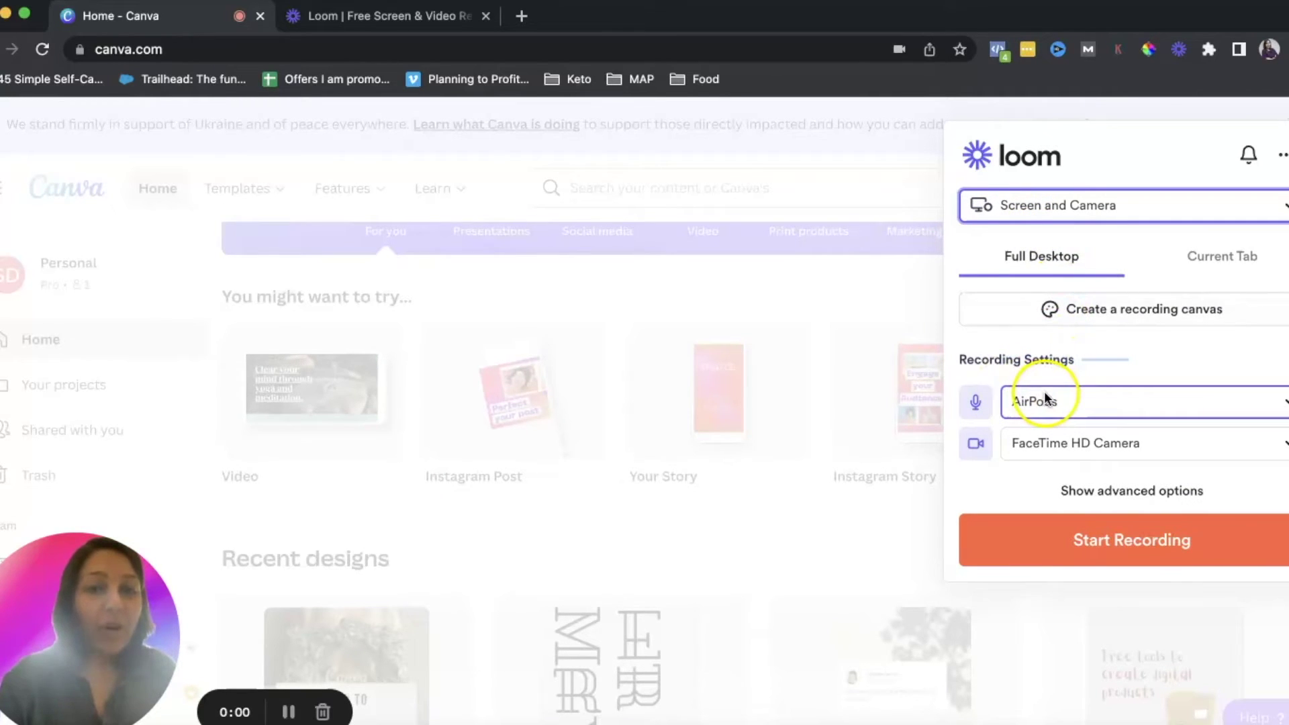
# - Check which cameras and microphones are available for the recording, keeping FaceTime HD Camera and AirPods
pyautogui.click(1052, 446)
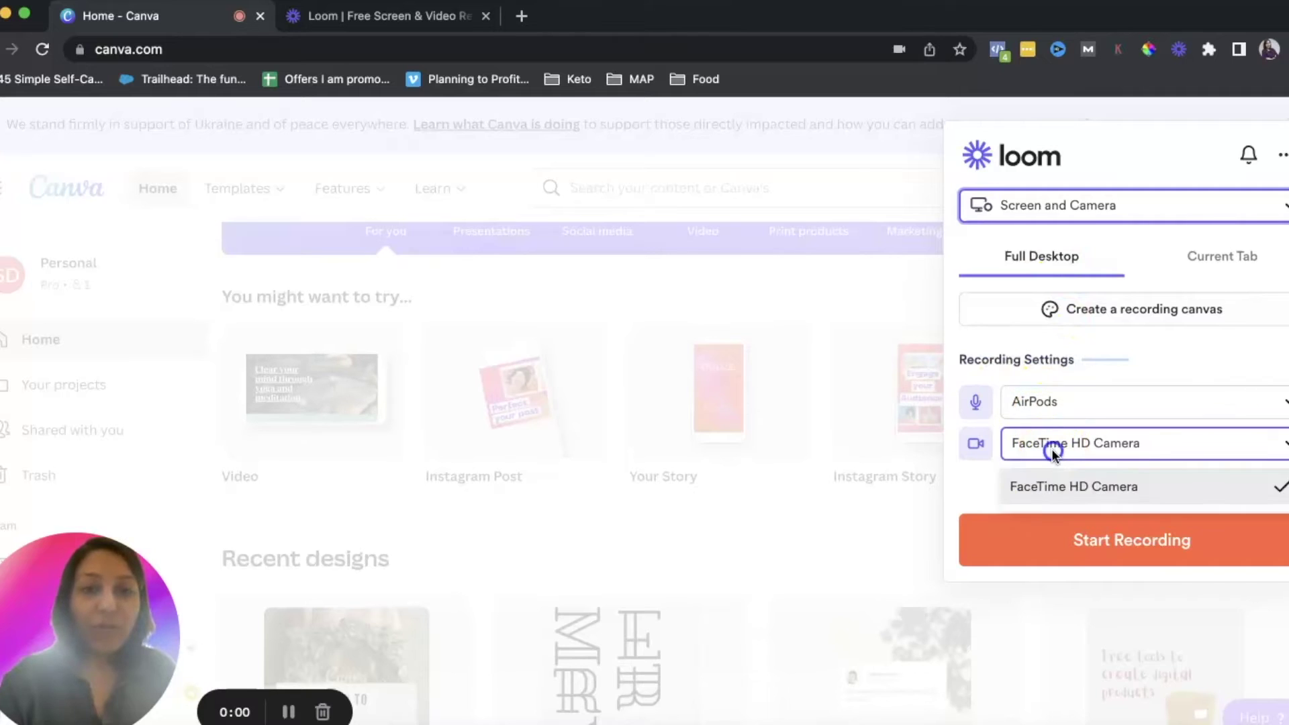
pyautogui.click(1056, 403)
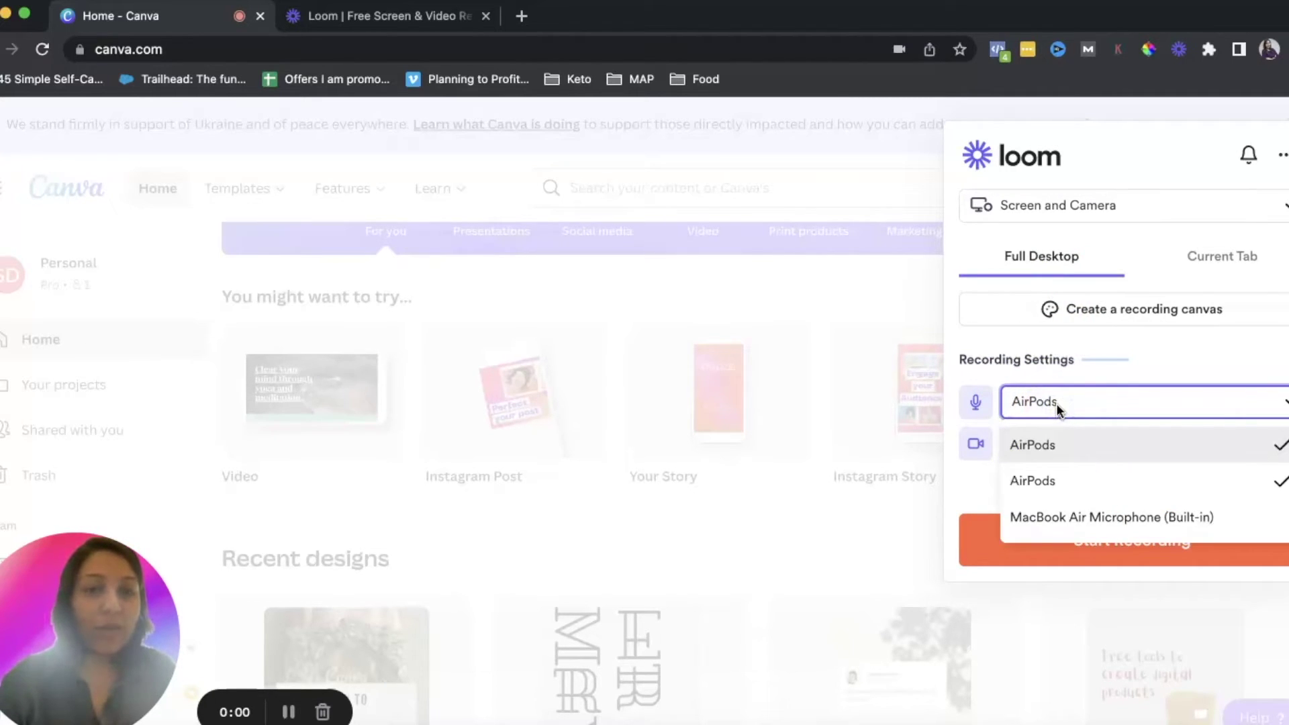
pyautogui.click(1002, 348)
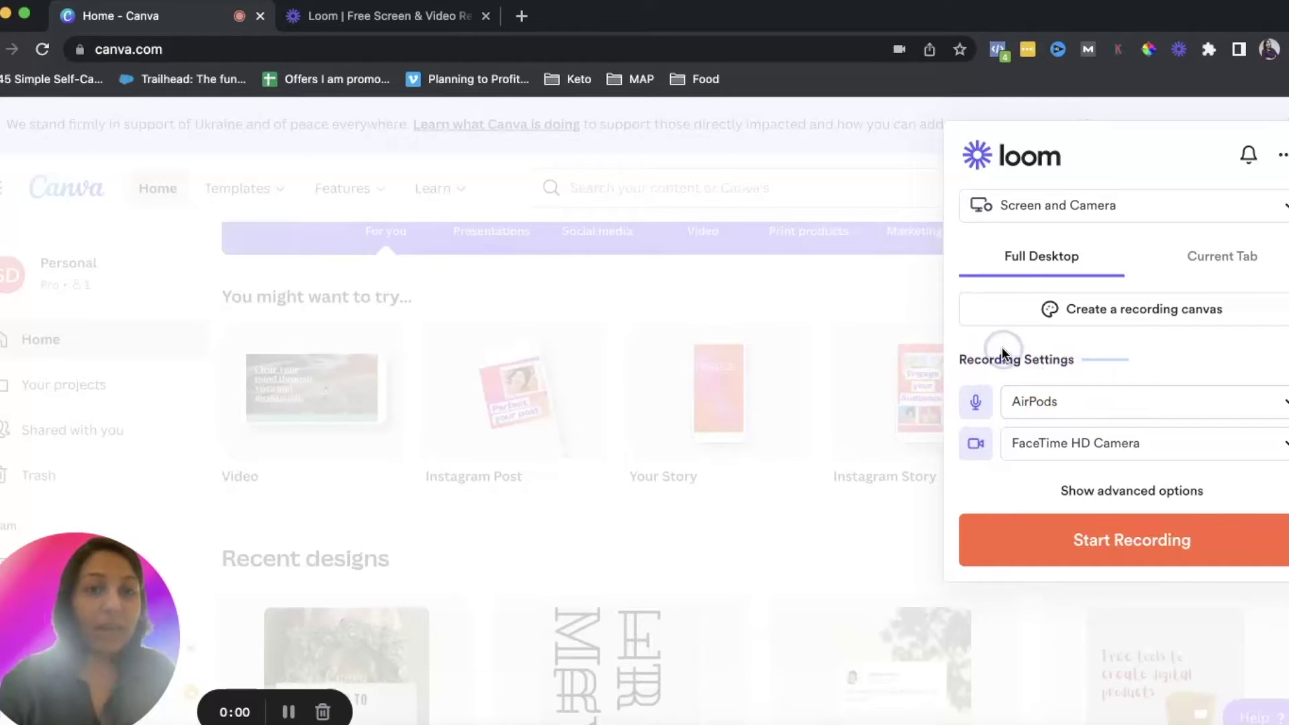
# - Show the advanced recording options and try Flip Camera off and on again
pyautogui.click(1098, 494)
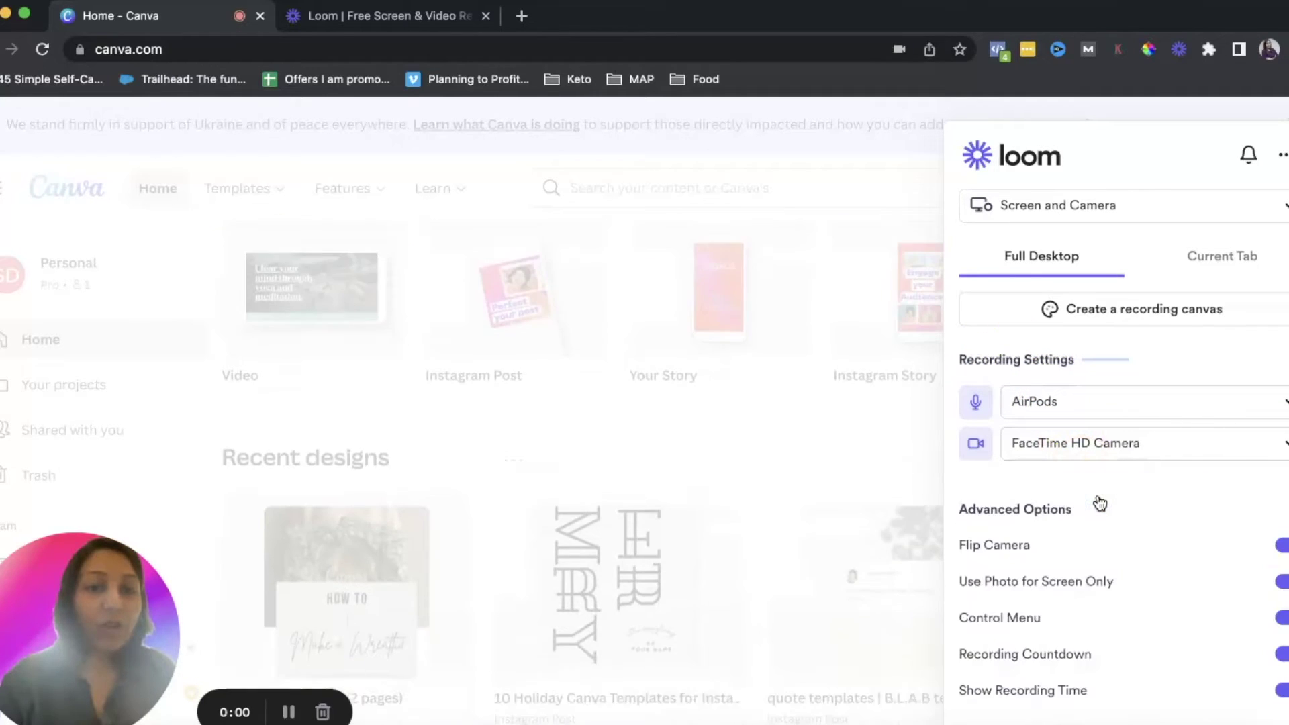
pyautogui.click(1283, 545)
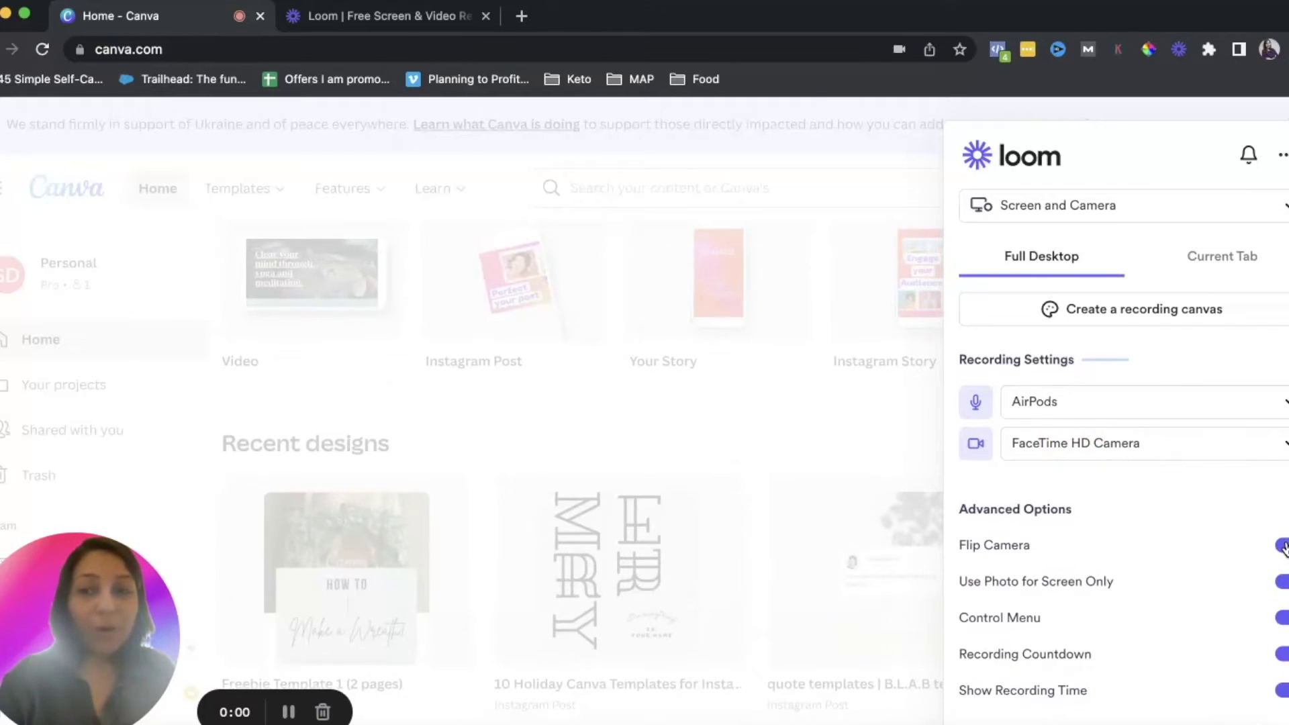
pyautogui.click(1283, 546)
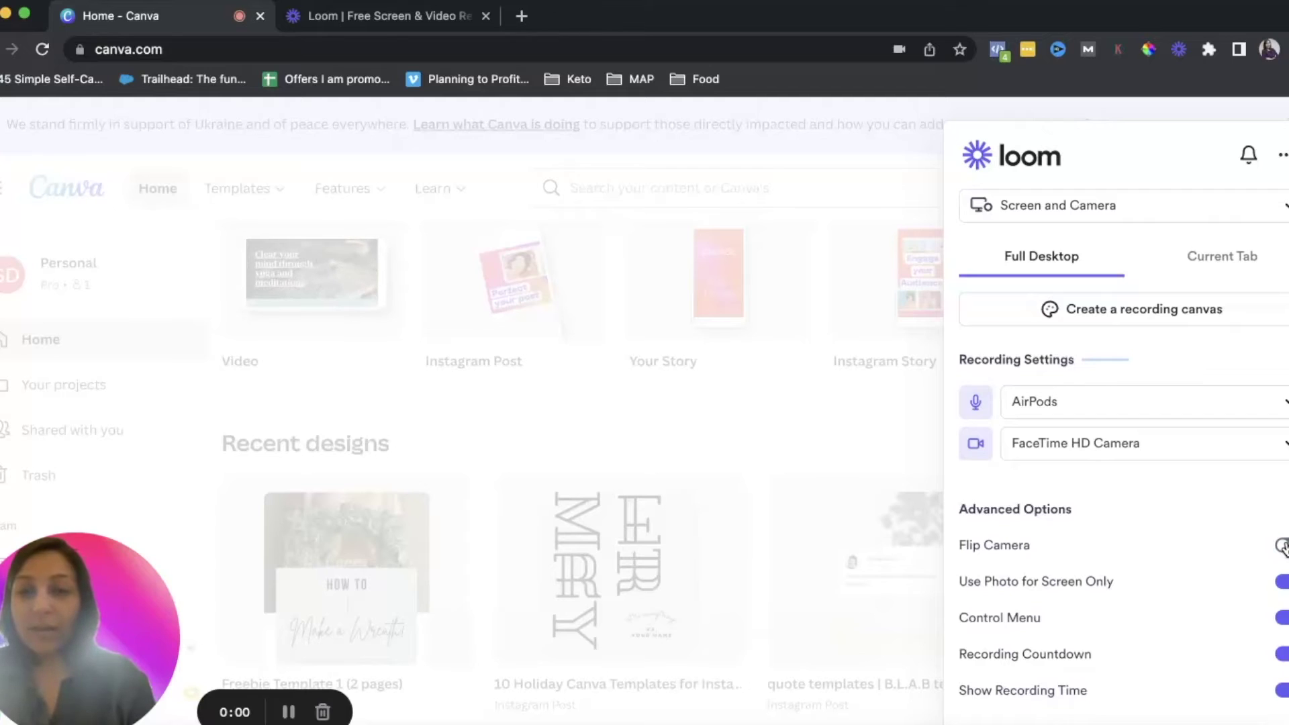
pyautogui.click(1282, 545)
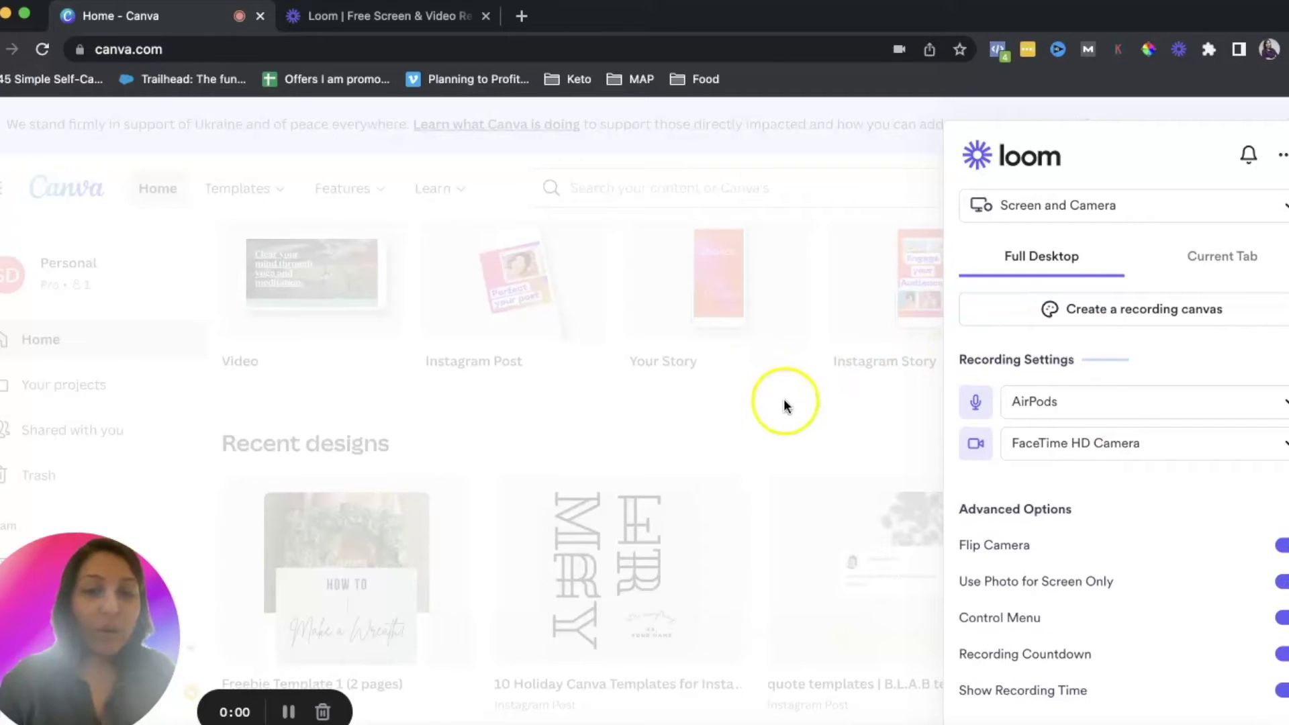
# - Try switching the Control Menu and Show Recording Time options off and back on
pyautogui.scroll(-2, 1027, 614)
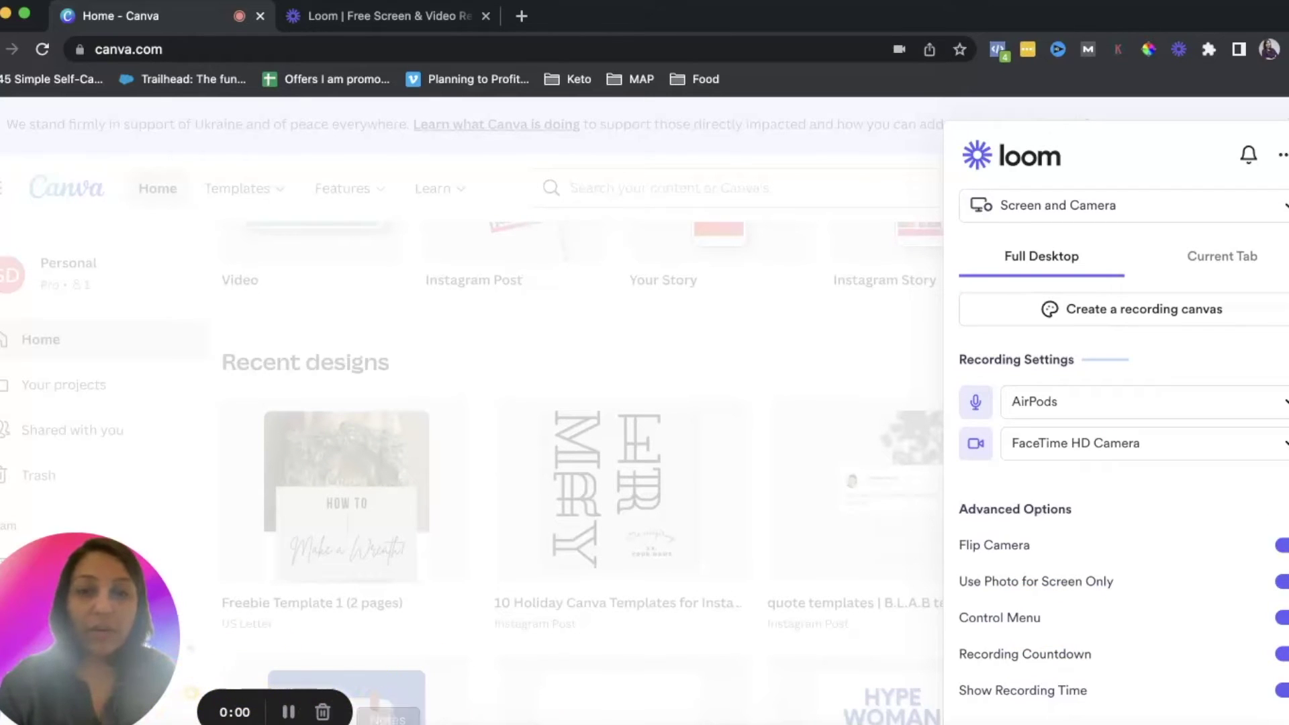
pyautogui.click(1280, 618)
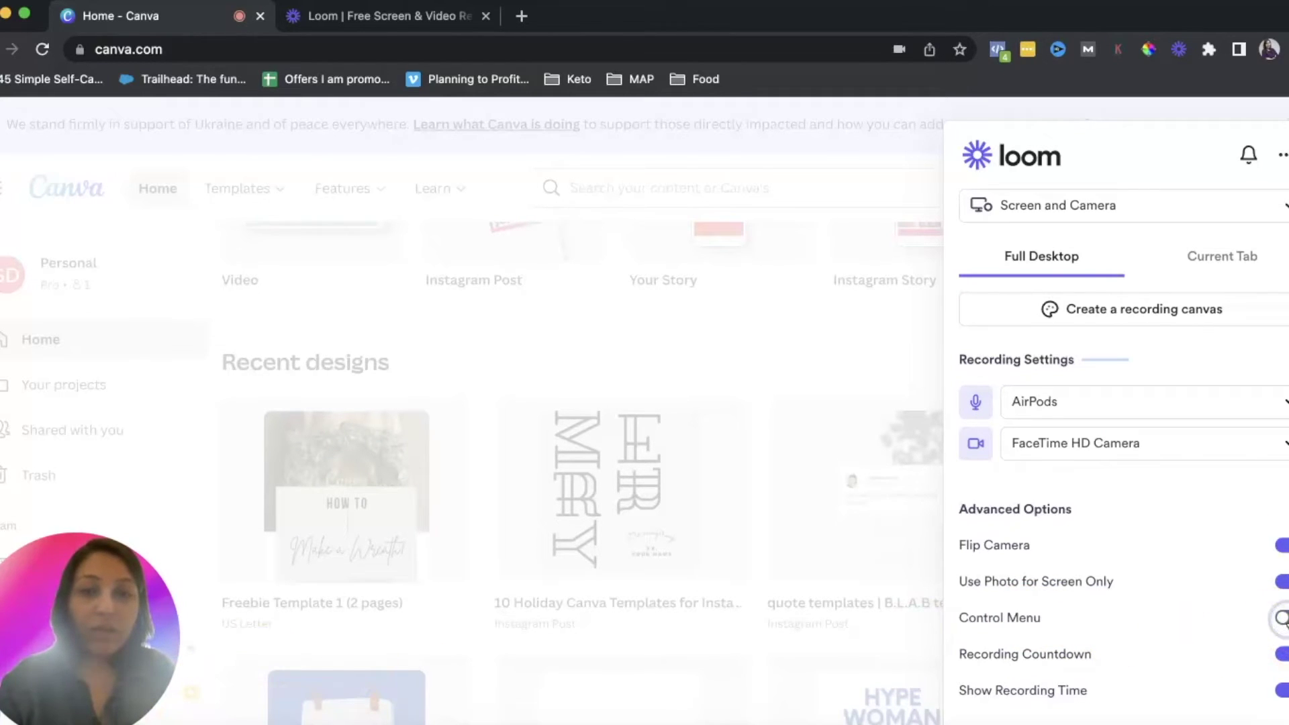
pyautogui.click(1281, 619)
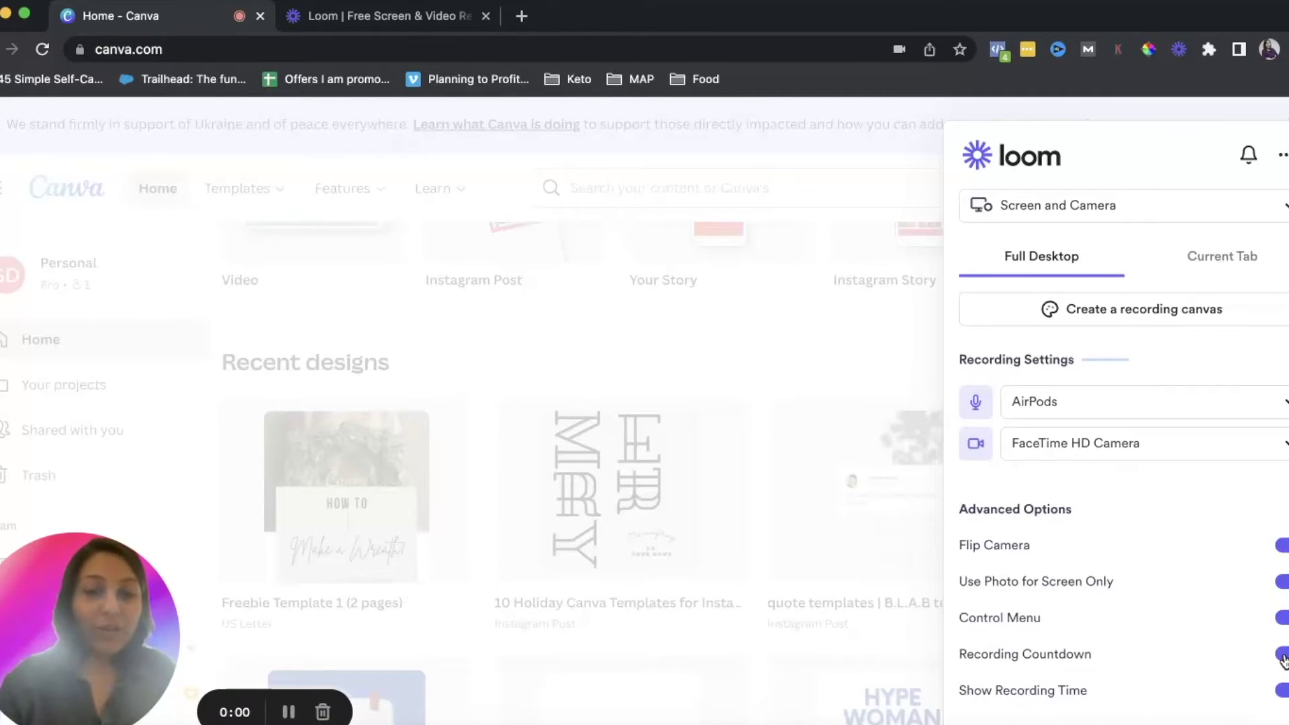
pyautogui.scroll(-1, 1283, 661)
pyautogui.click(1283, 692)
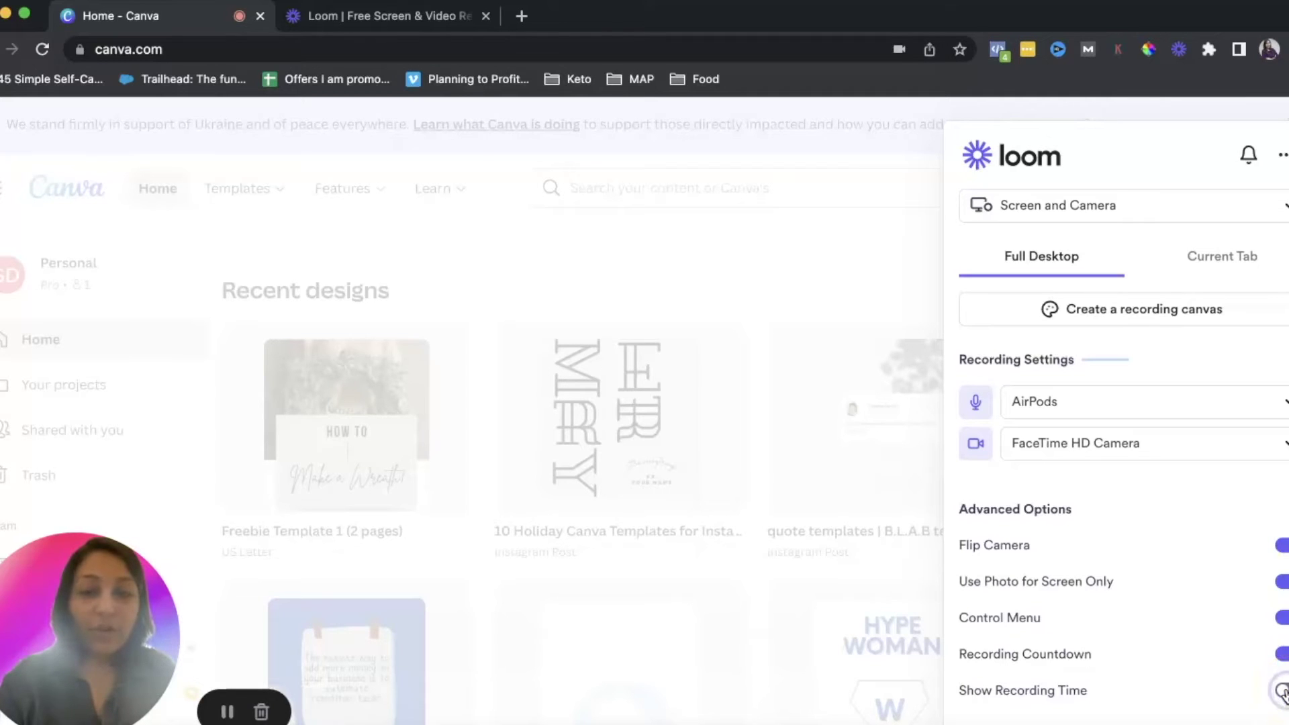
pyautogui.click(1202, 644)
pyautogui.scroll(-1, 1202, 639)
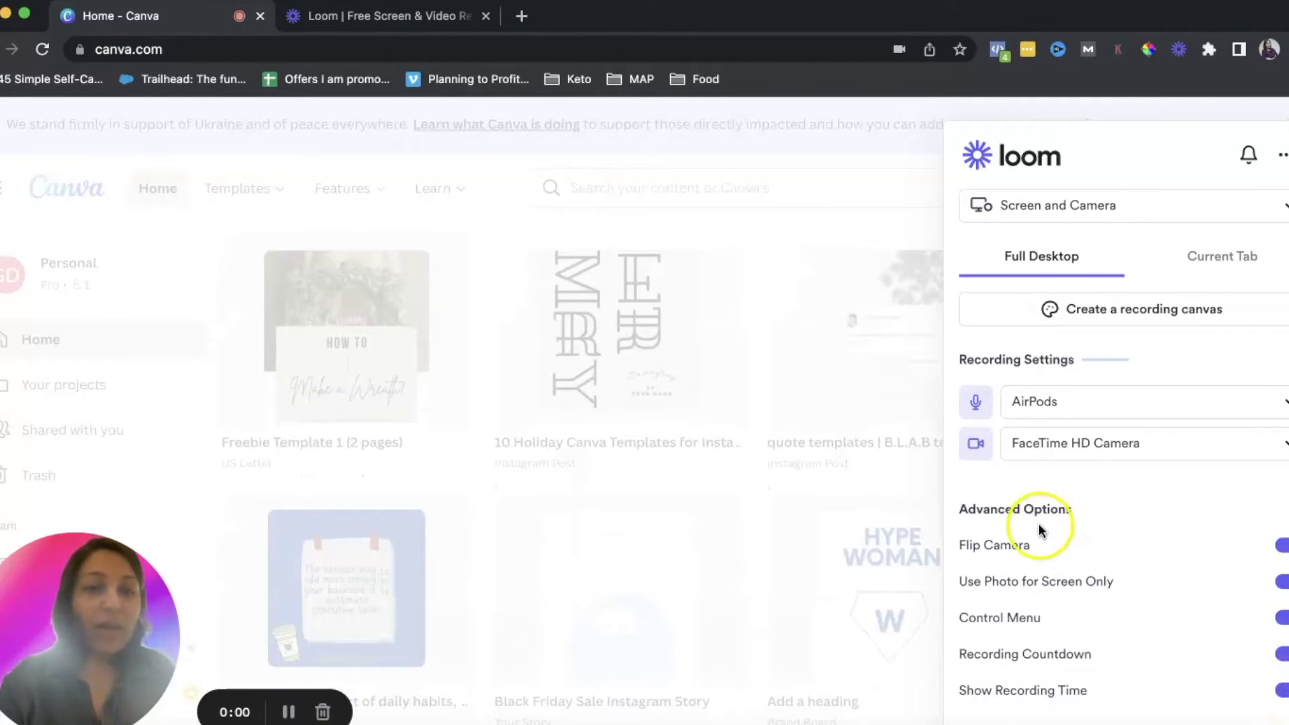
pyautogui.scroll(2, 1041, 511)
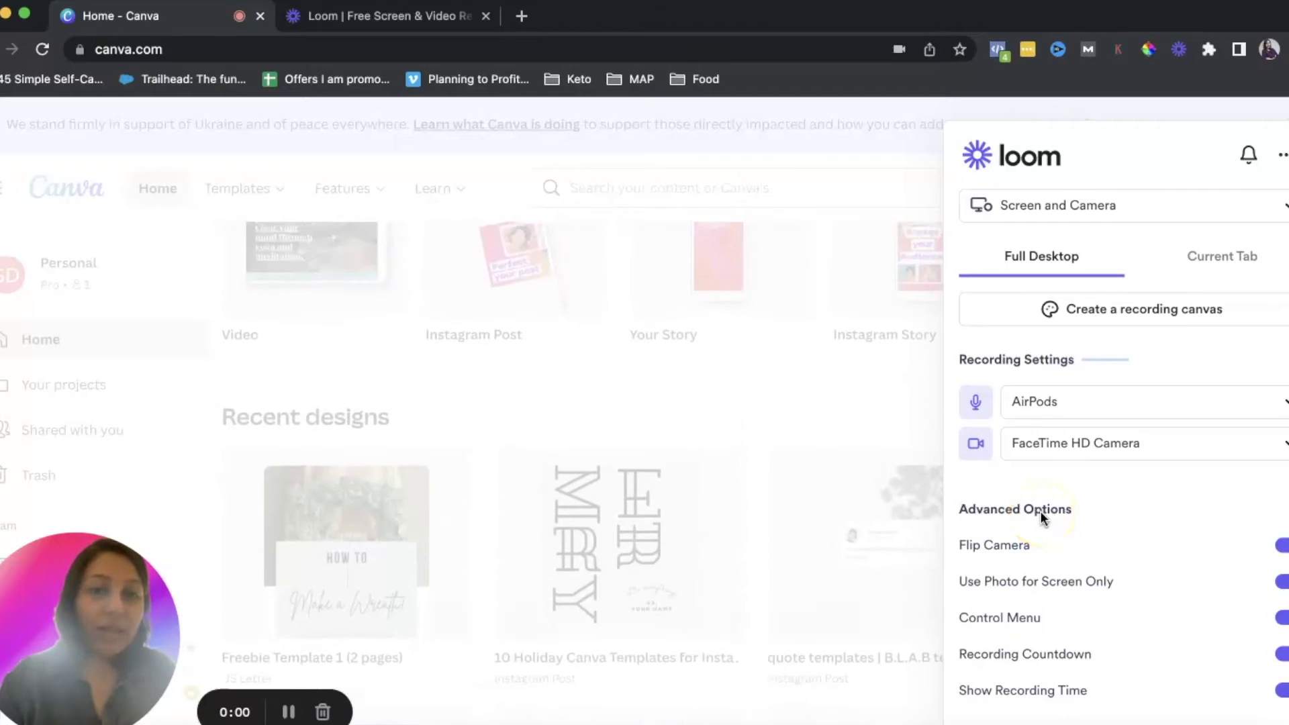
pyautogui.scroll(4, 1080, 535)
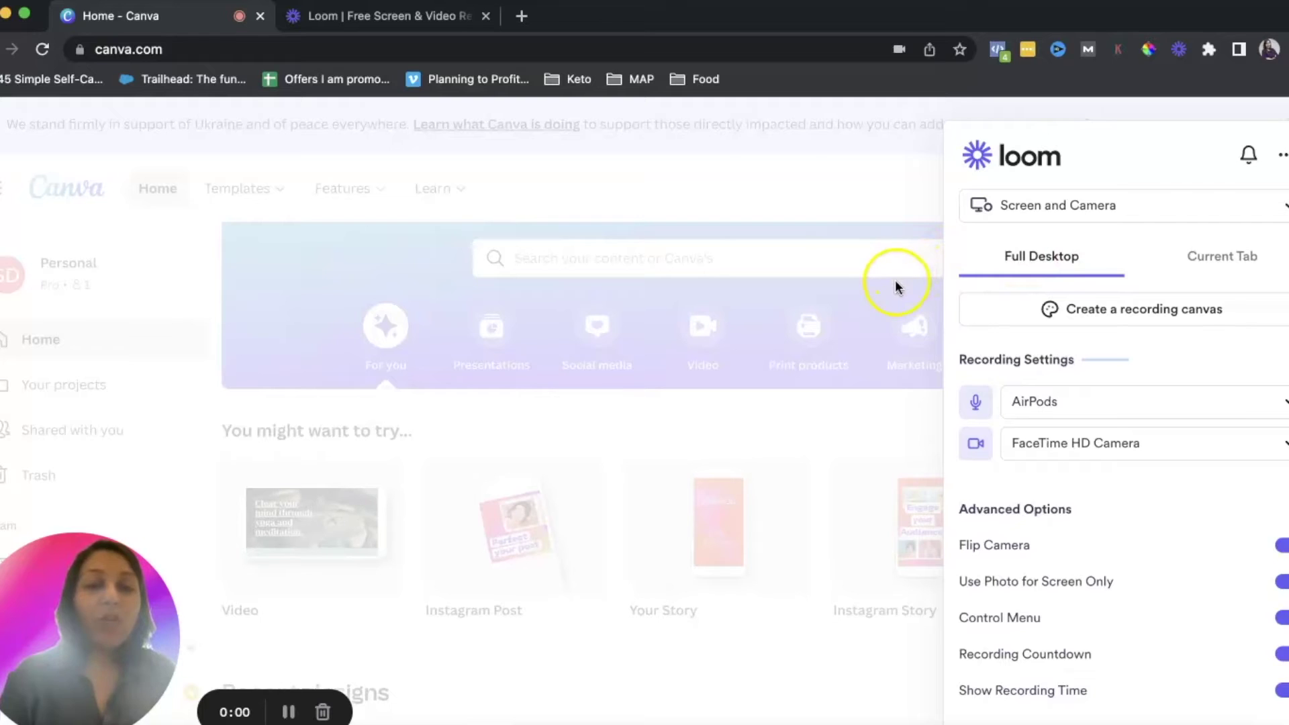
# - Glance at the Loom library page, return to Canva and set the recording area to Current Tab
pyautogui.click(389, 20)
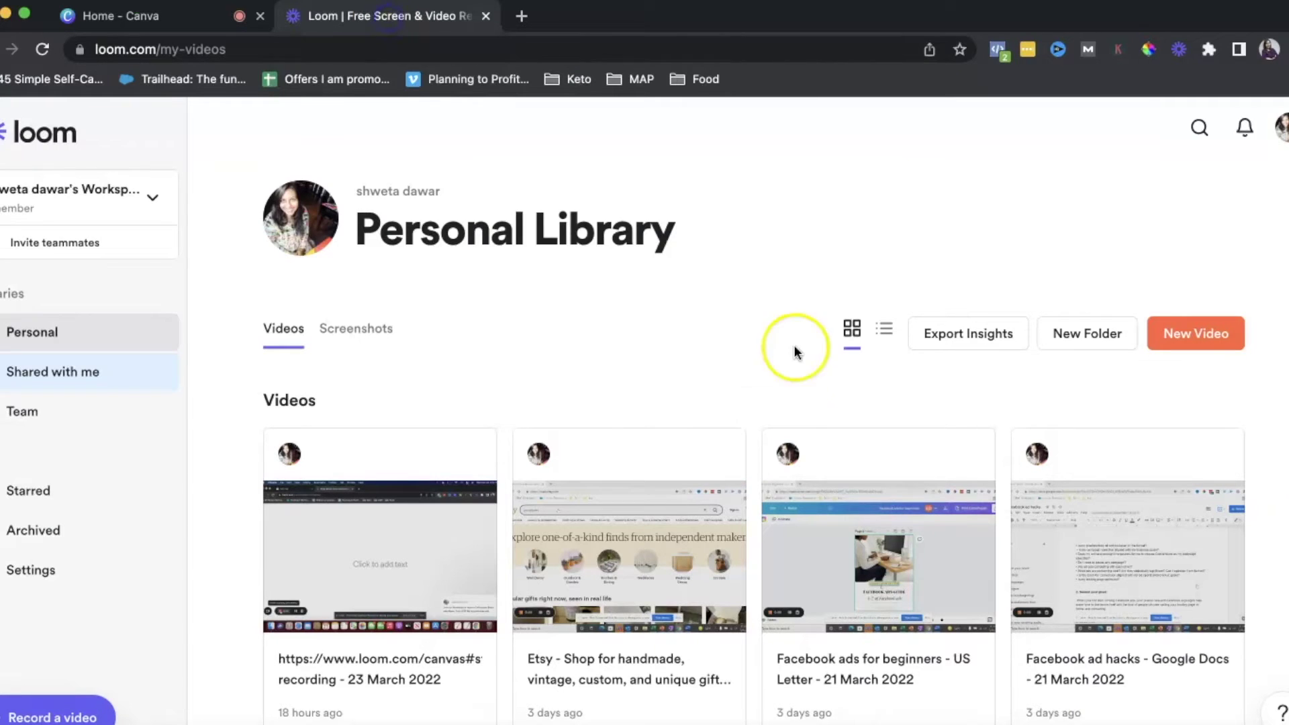
pyautogui.click(196, 20)
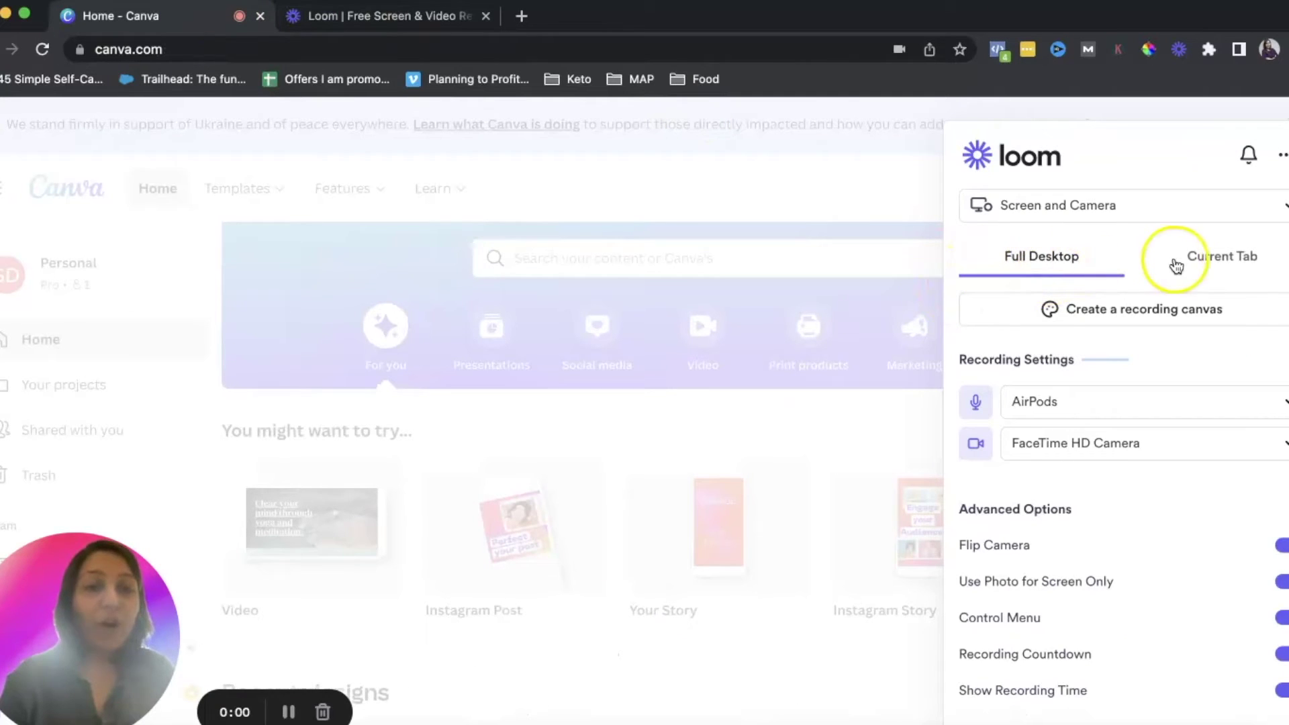
pyautogui.click(1203, 267)
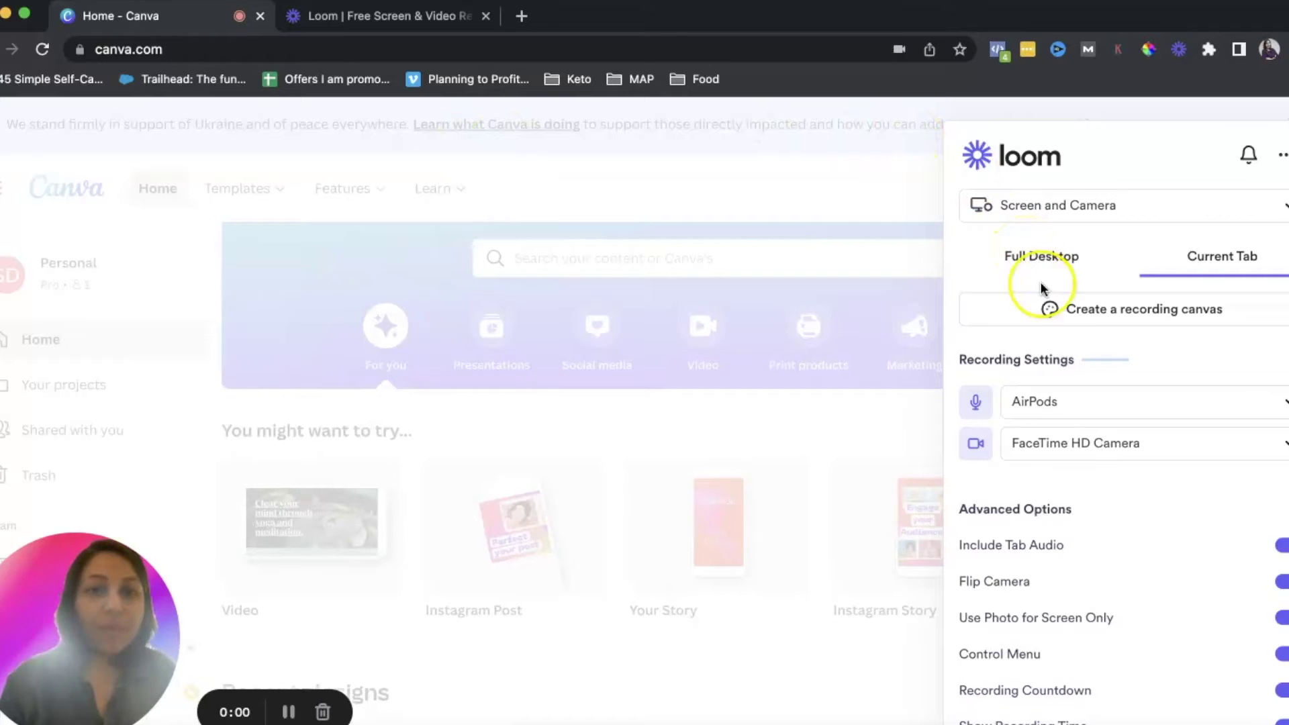
# - Create a recording canvas and try its heading text placeholder without entering any text
pyautogui.click(1083, 313)
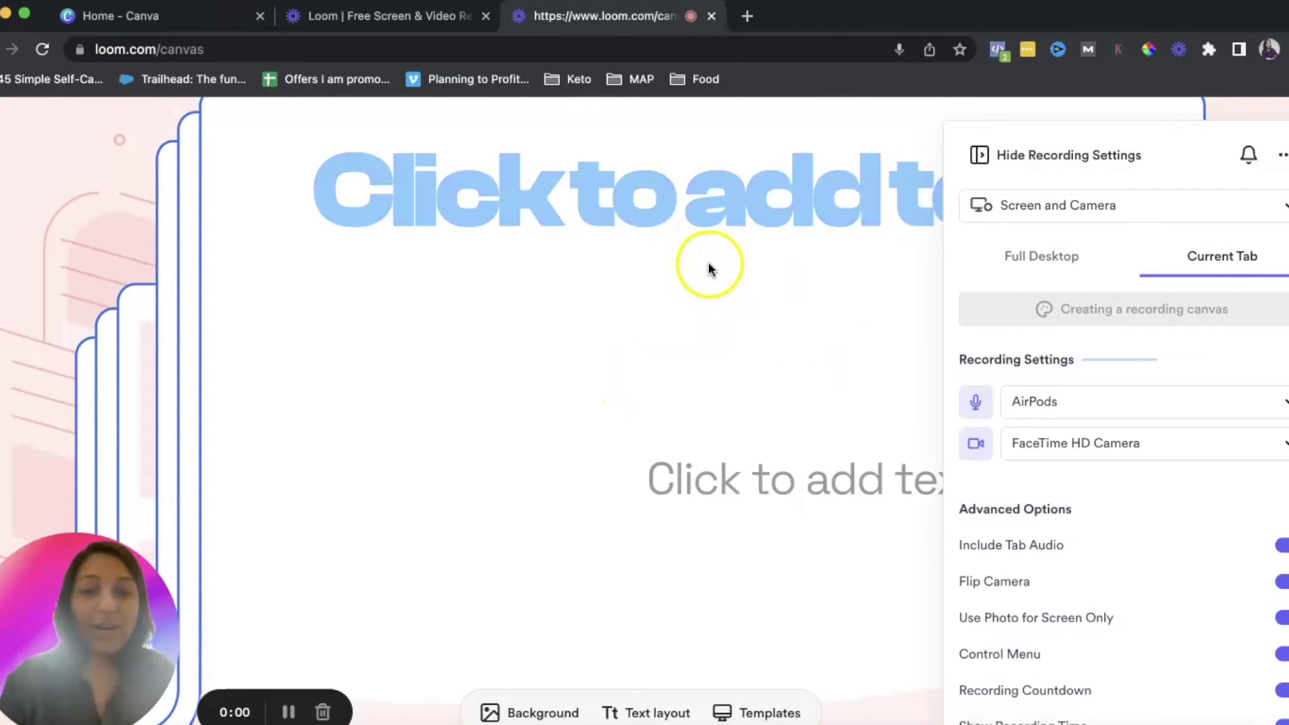
pyautogui.click(717, 225)
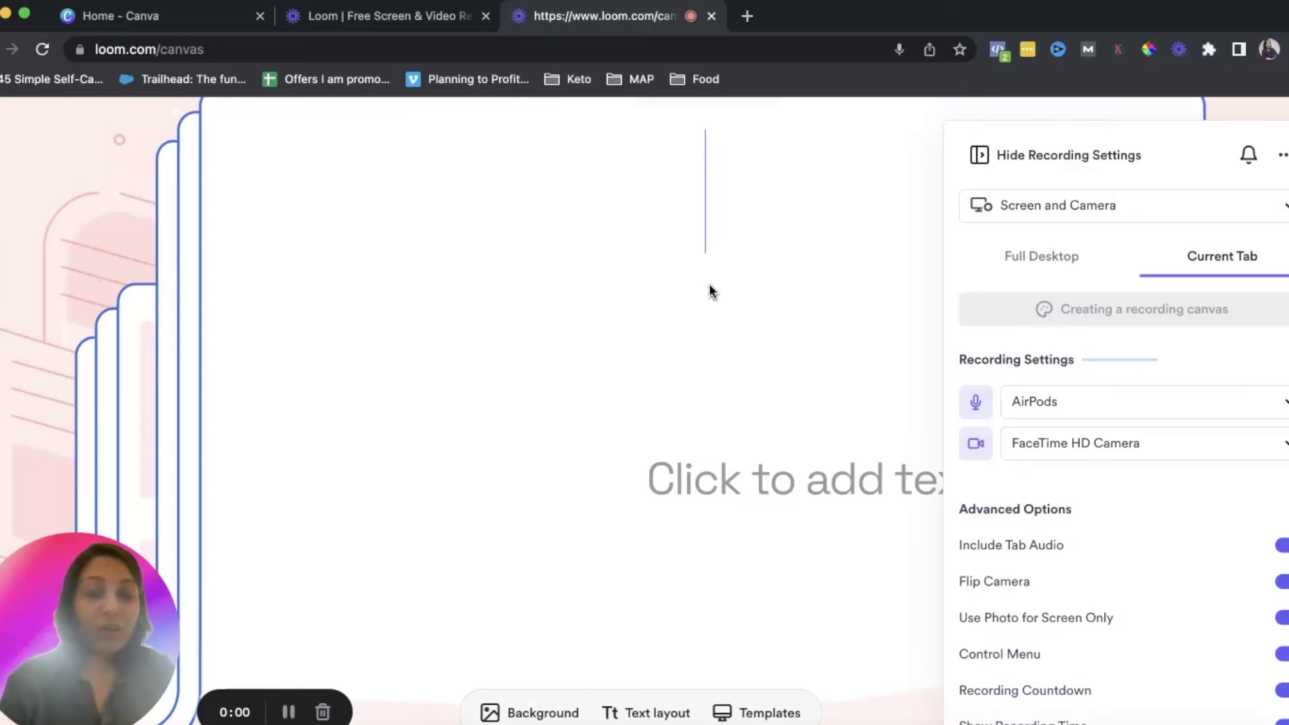
pyautogui.click(584, 419)
pyautogui.click(665, 426)
# - Set the canvas background to the rainbow arch image and close the background choices
pyautogui.click(537, 710)
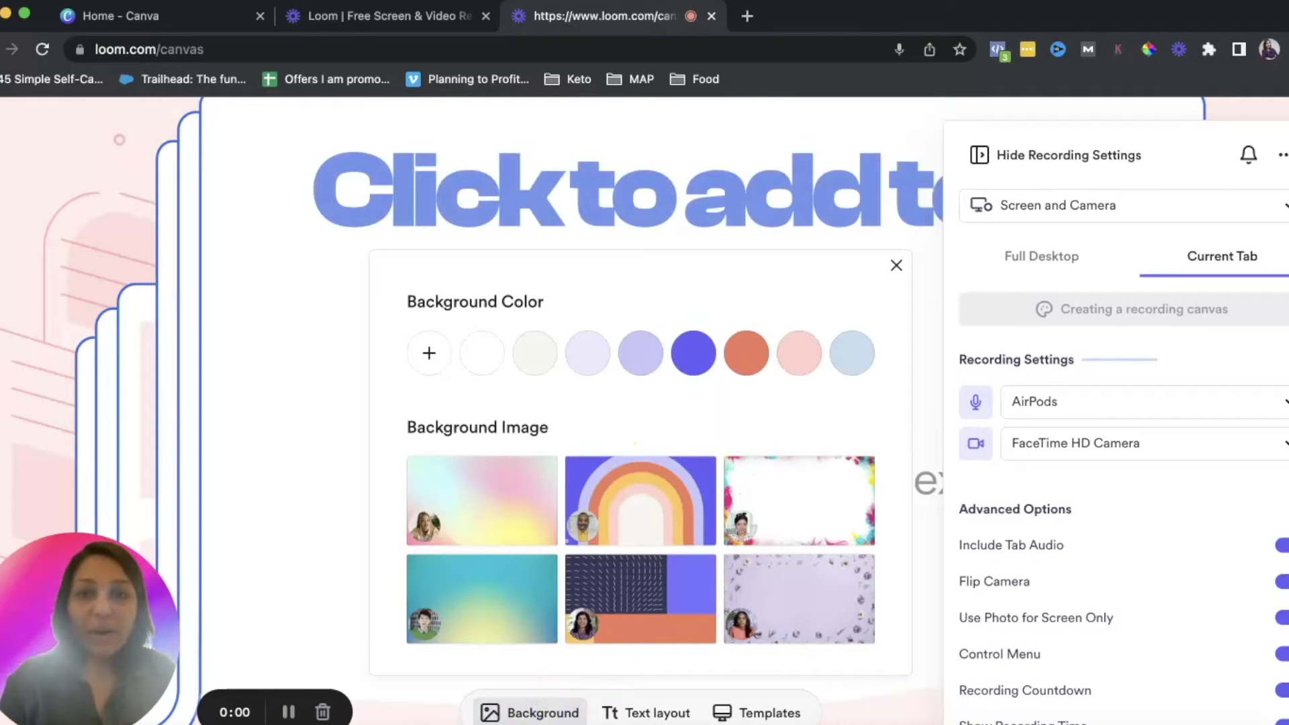
pyautogui.click(645, 505)
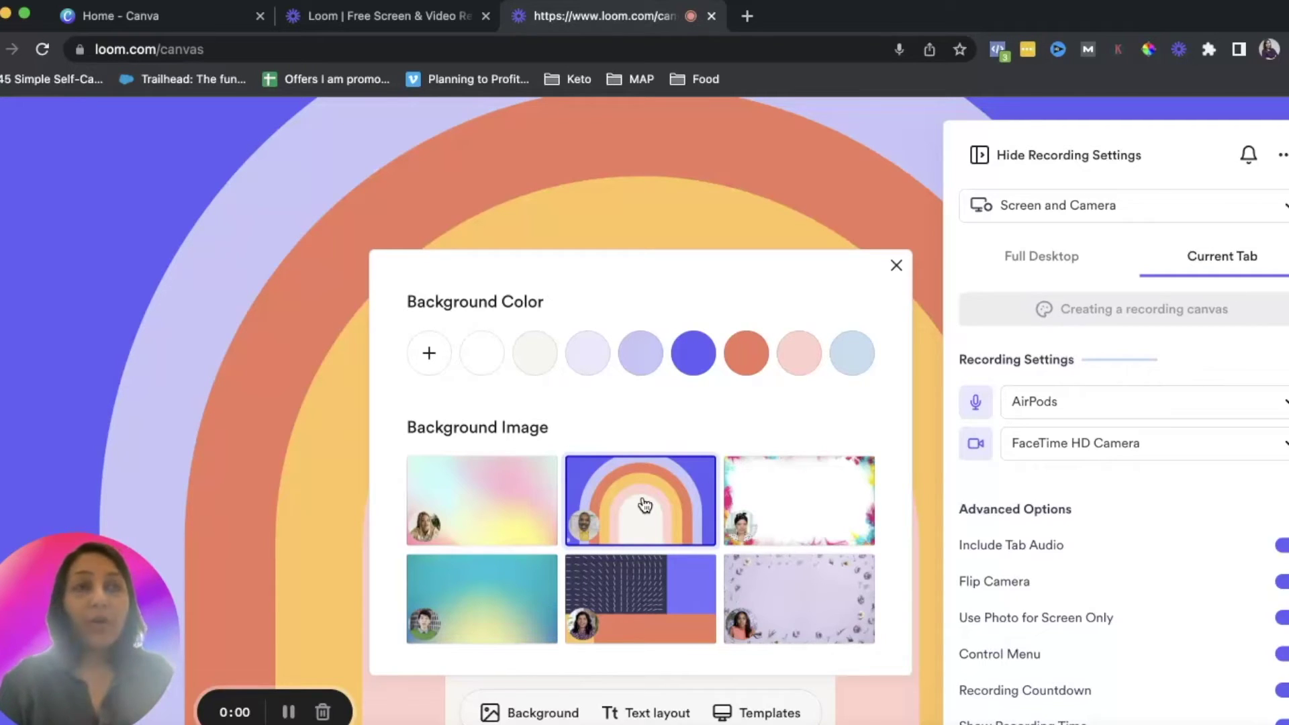
pyautogui.click(612, 489)
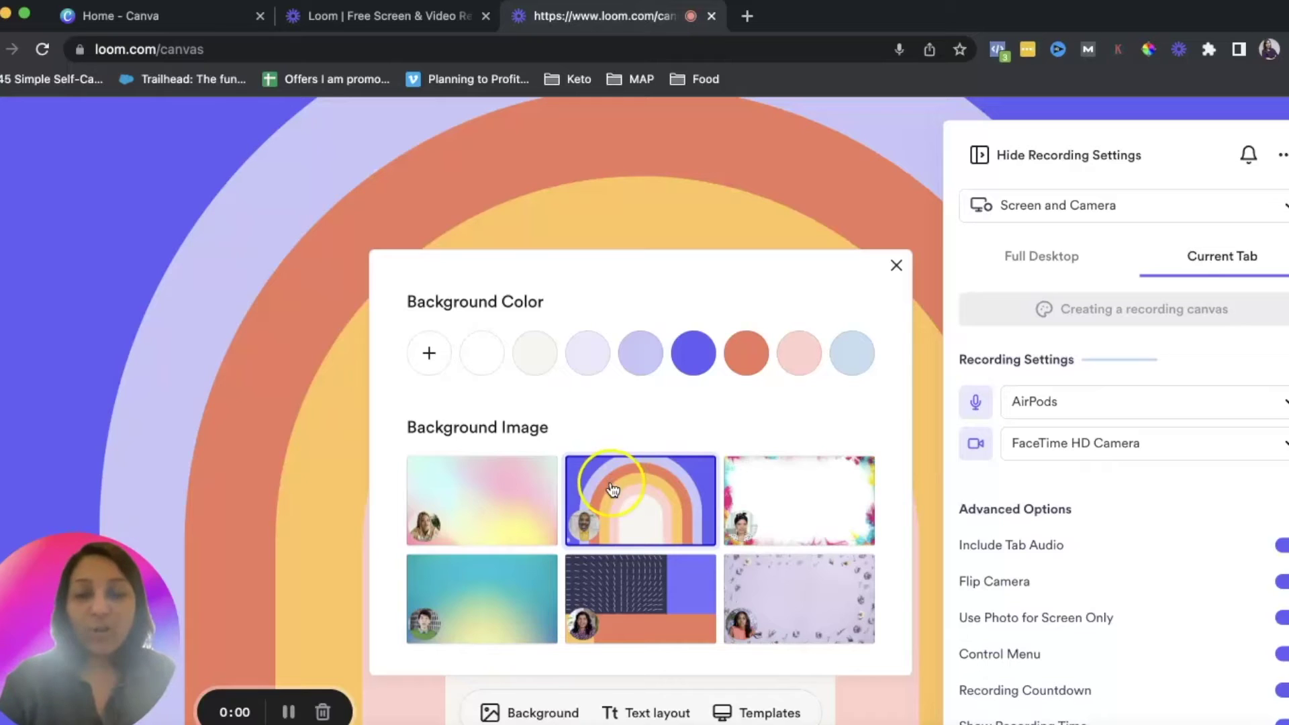
pyautogui.click(897, 275)
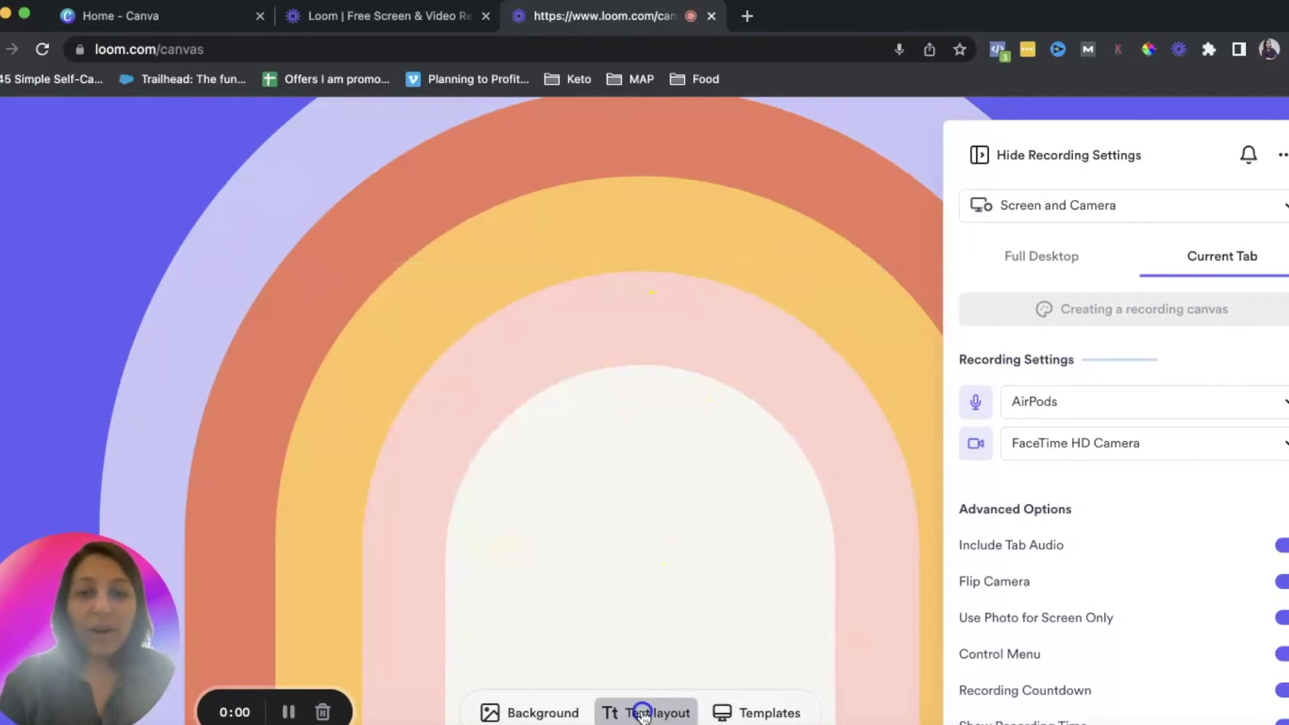
# - Apply the "Say hello!" text layout with a single centred line to the canvas
pyautogui.click(646, 711)
pyautogui.click(632, 528)
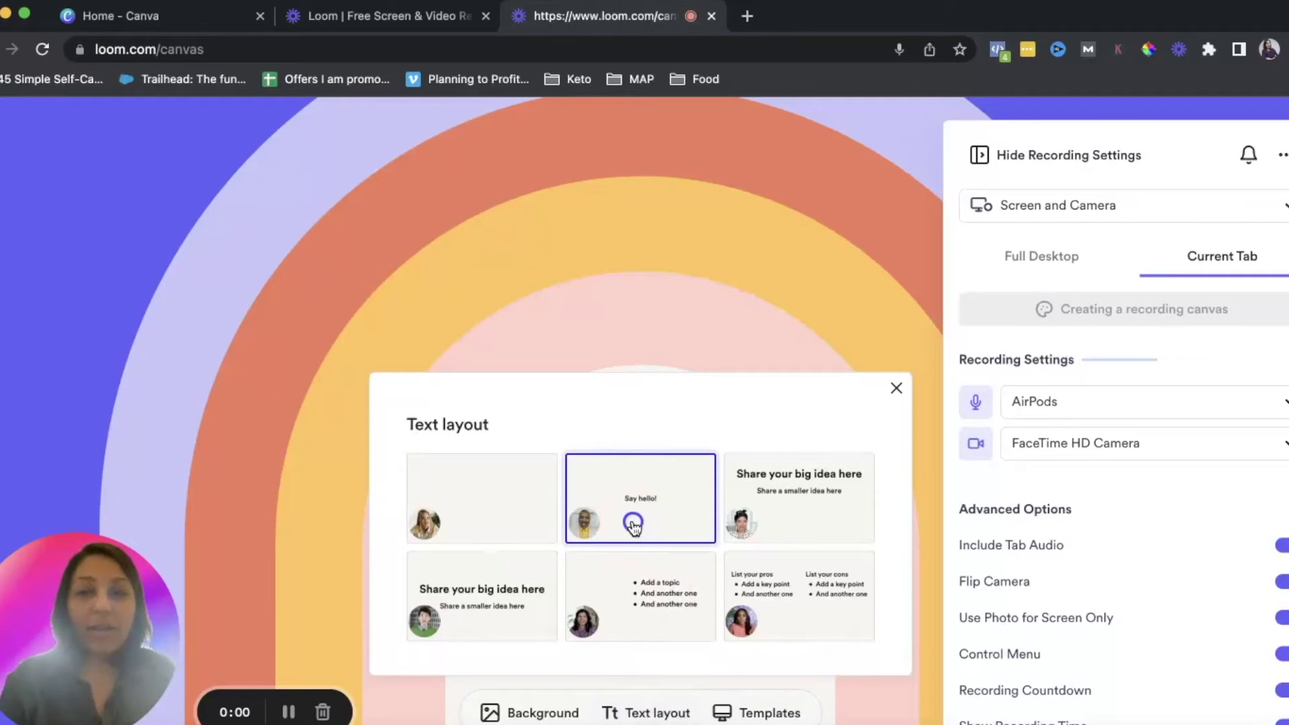
pyautogui.click(658, 713)
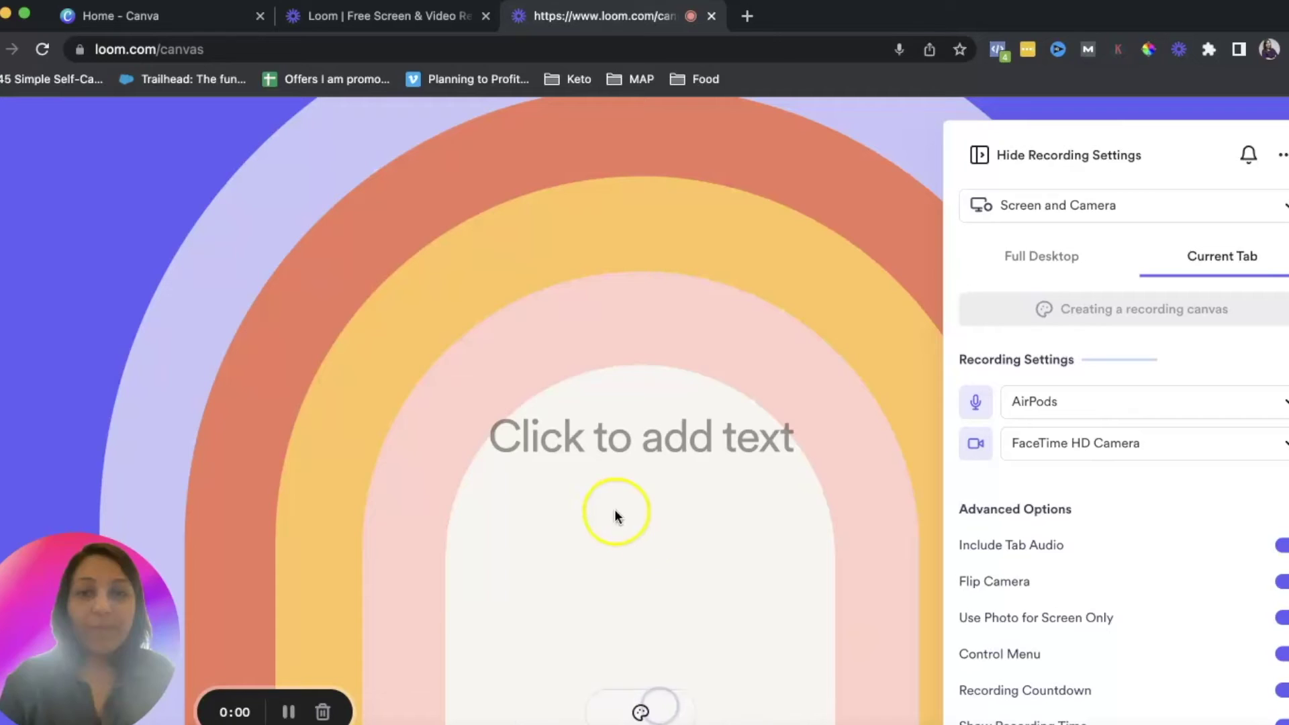
# - Enter "WELCOME!!!" as the centred text on the recording canvas
pyautogui.click(613, 438)
pyautogui.write('W')
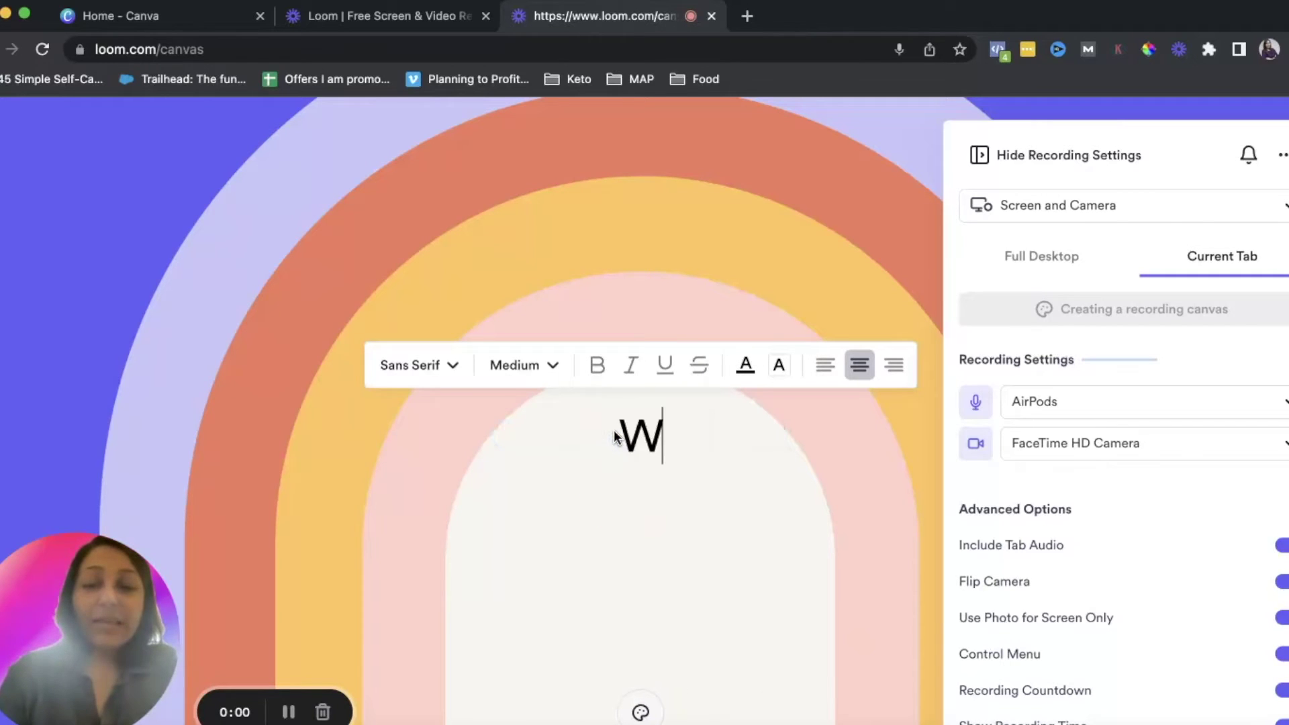
pyautogui.write('ELCOME!!!')
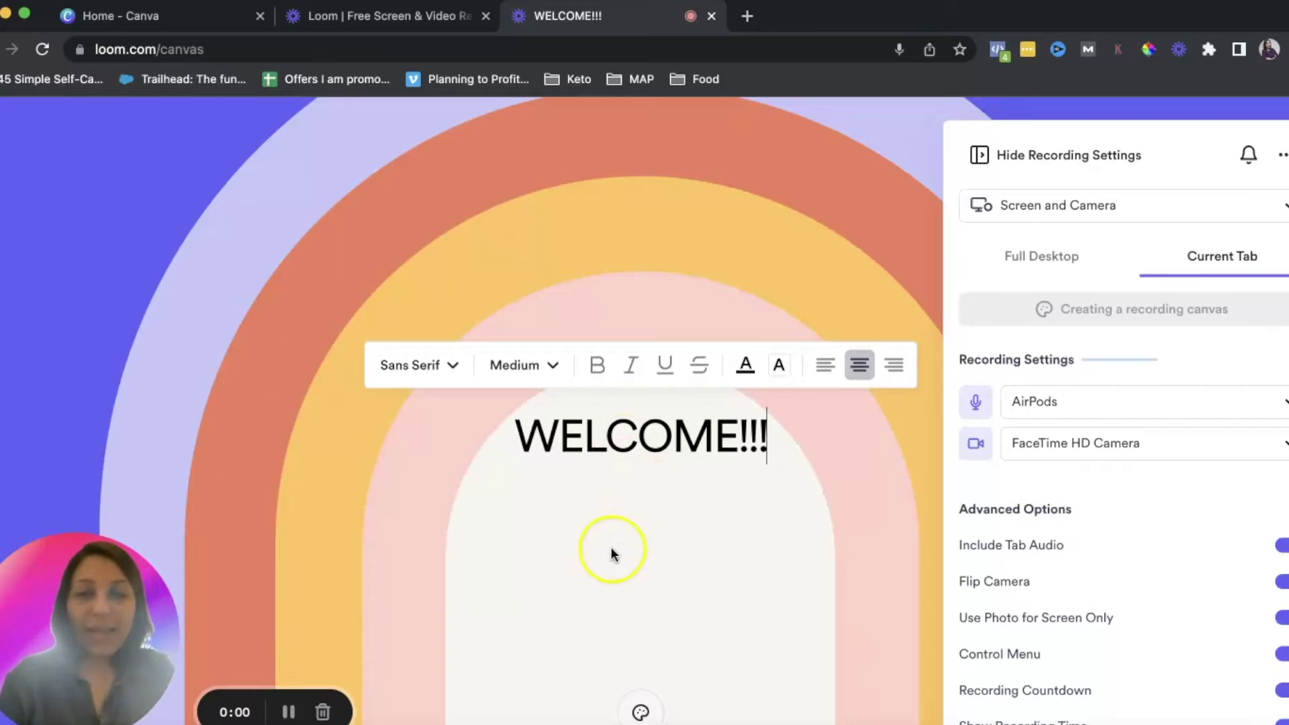
# - Switch the canvas text layout to the one with a big idea title and a smaller line below it
pyautogui.moveTo(632, 709)
pyautogui.click(693, 713)
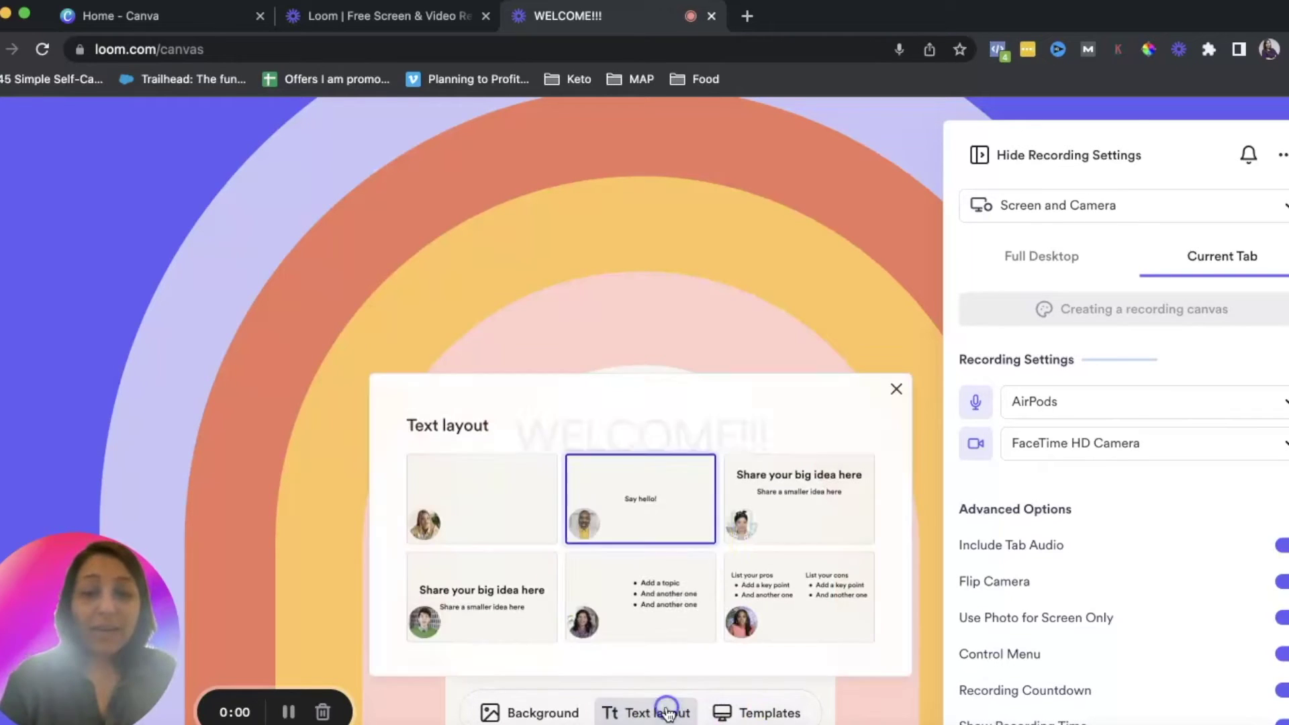
pyautogui.click(622, 526)
pyautogui.click(776, 514)
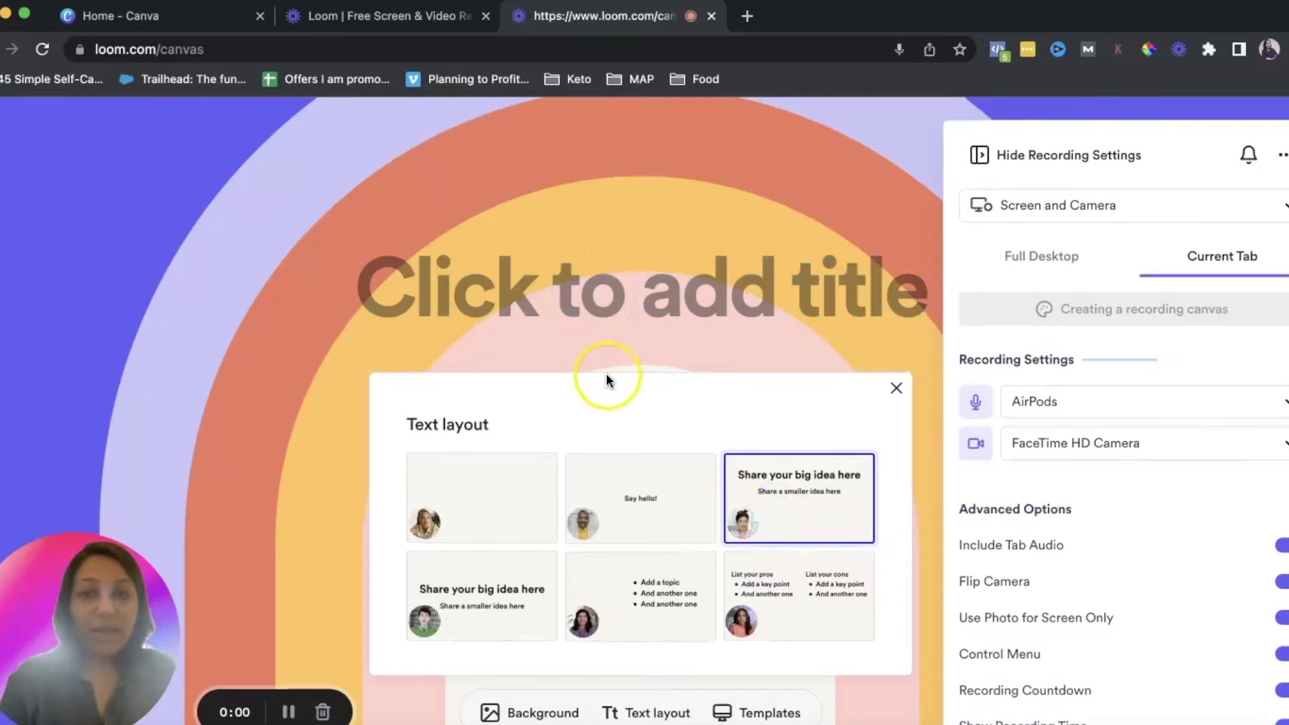
# - Try the "Hello" canvas template, apply the dark template with colourful geometric shapes instead, and close the template choices
pyautogui.click(764, 716)
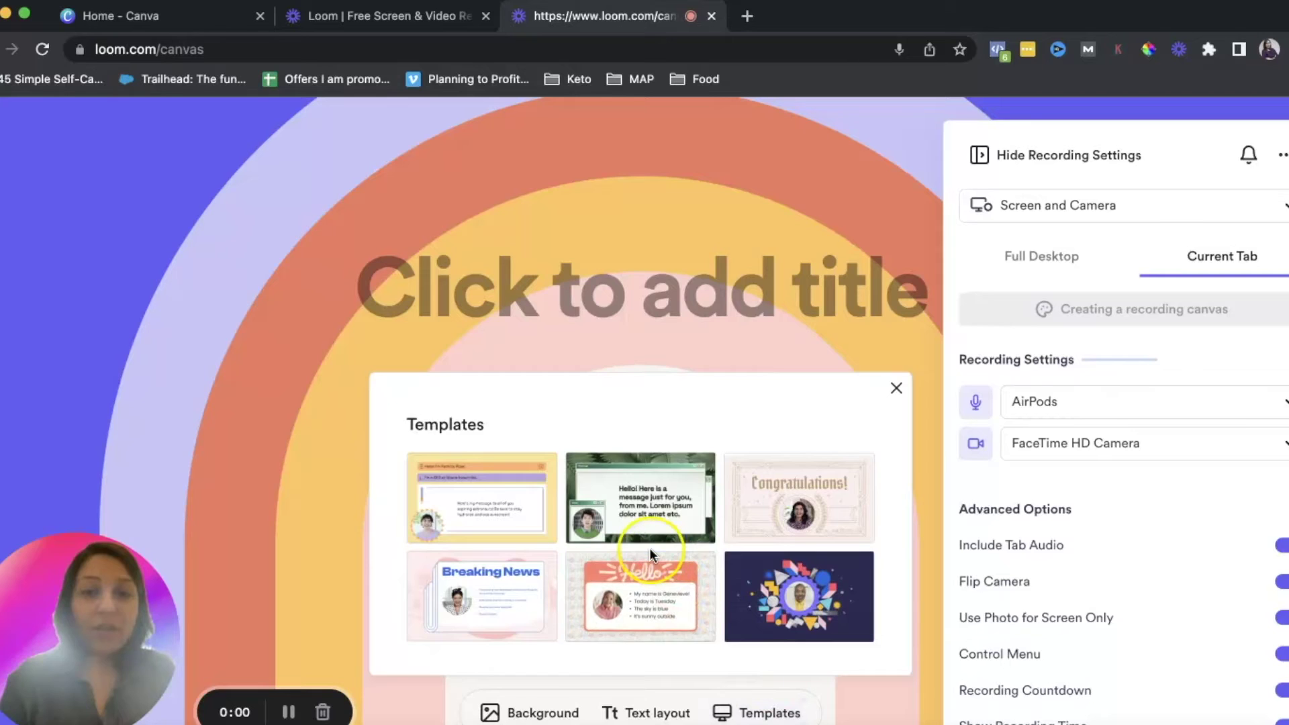
pyautogui.click(631, 584)
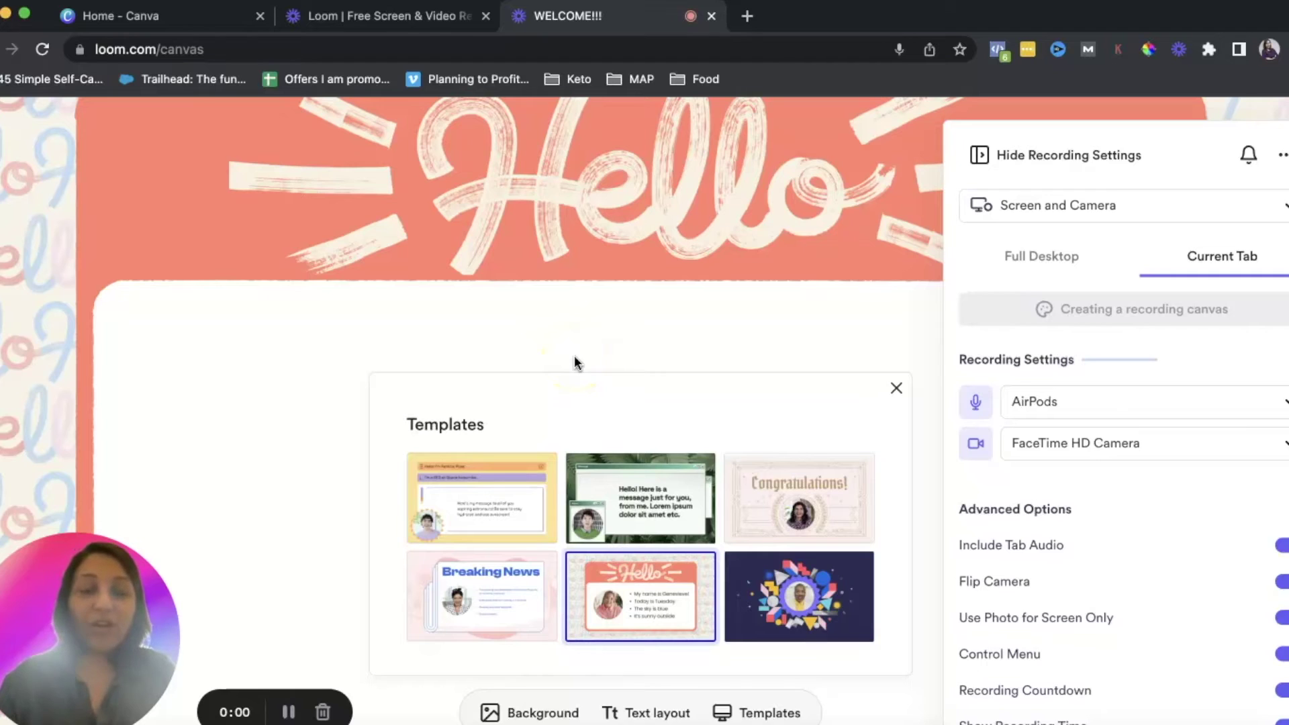
pyautogui.click(629, 484)
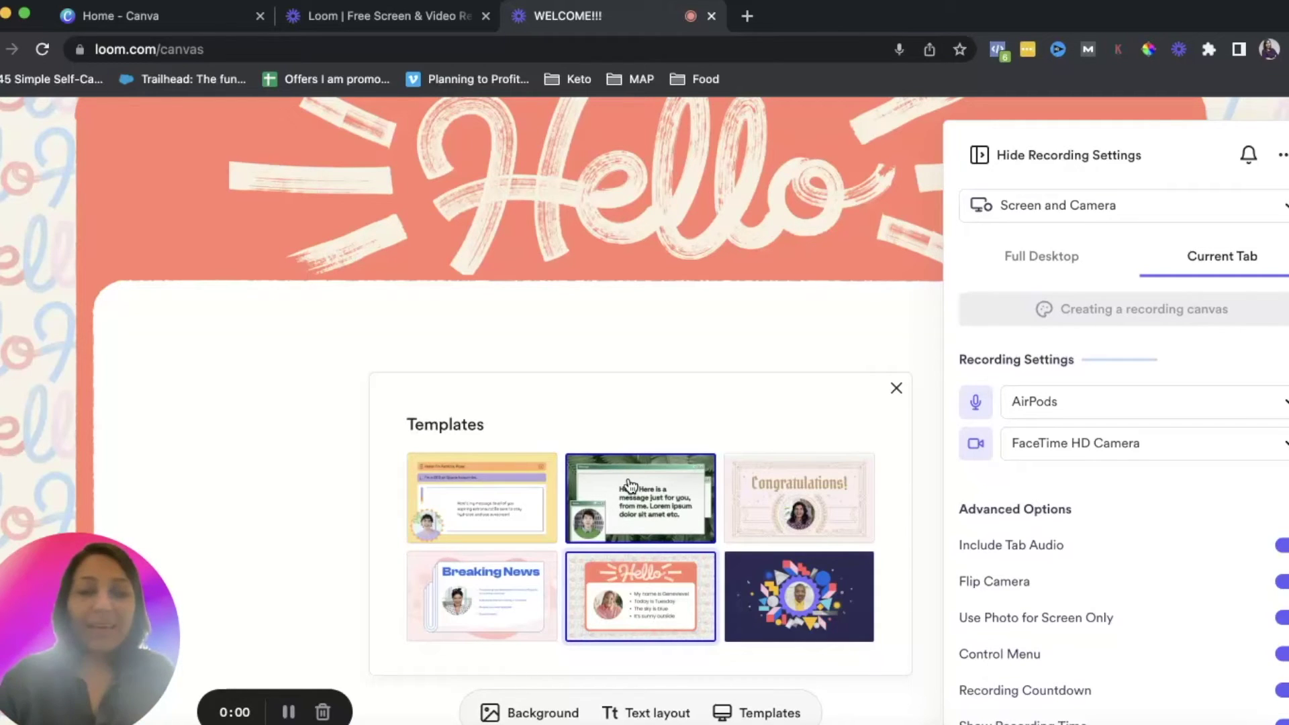
pyautogui.click(806, 572)
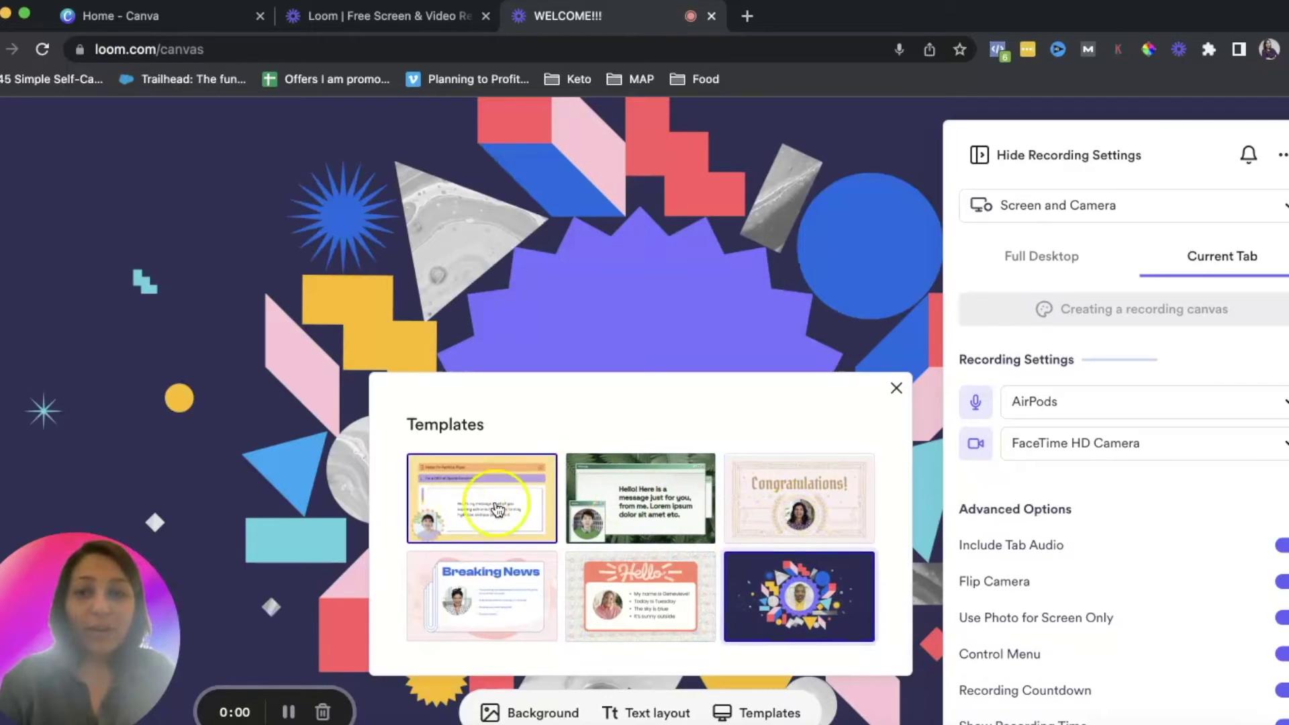
pyautogui.click(897, 388)
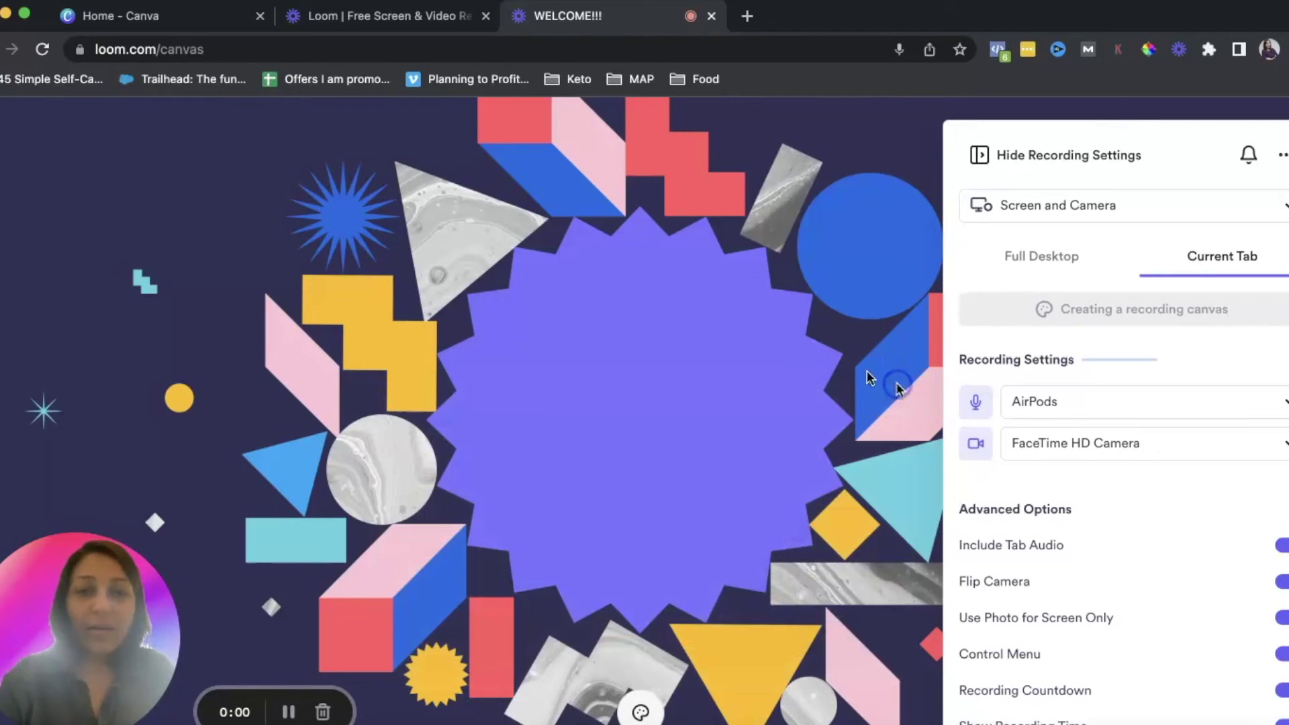
# - Try the camera bubble in the centre of the purple starburst and return it to the canvas's lower-left corner
pyautogui.moveTo(127, 624); pyautogui.dragTo(712, 414)
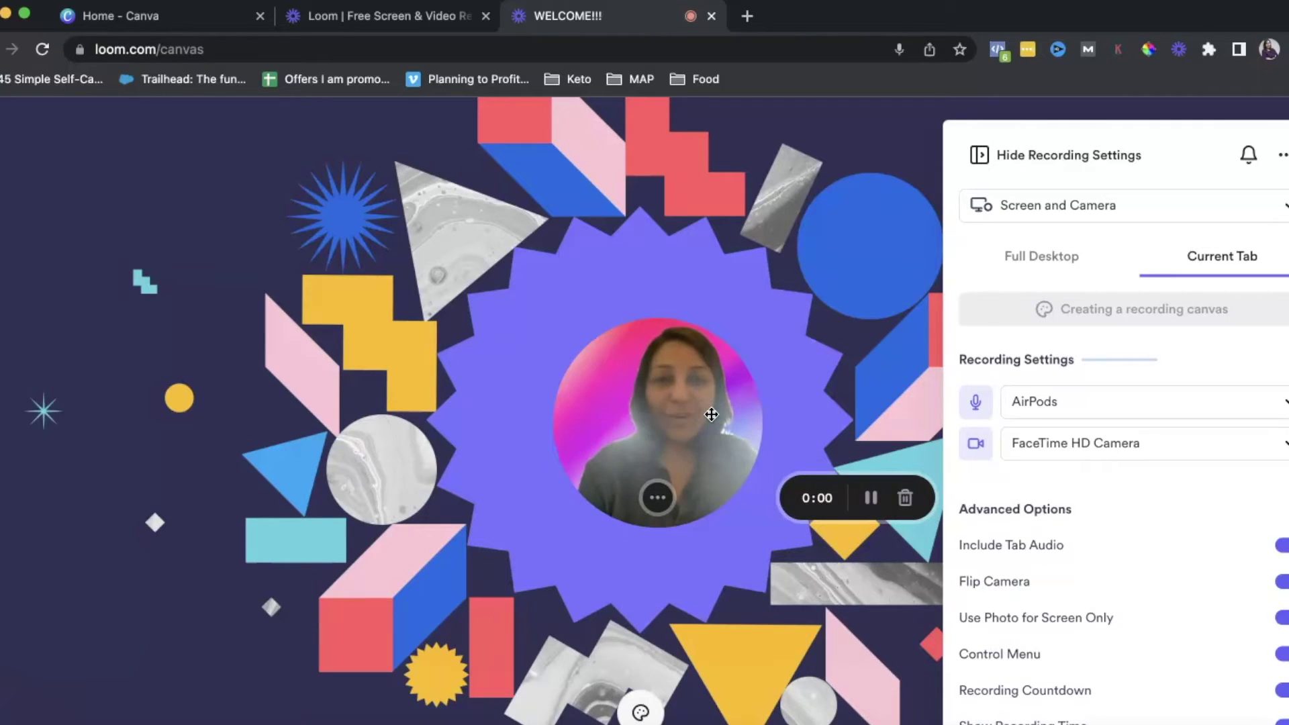
pyautogui.moveTo(570, 409); pyautogui.dragTo(53, 595)
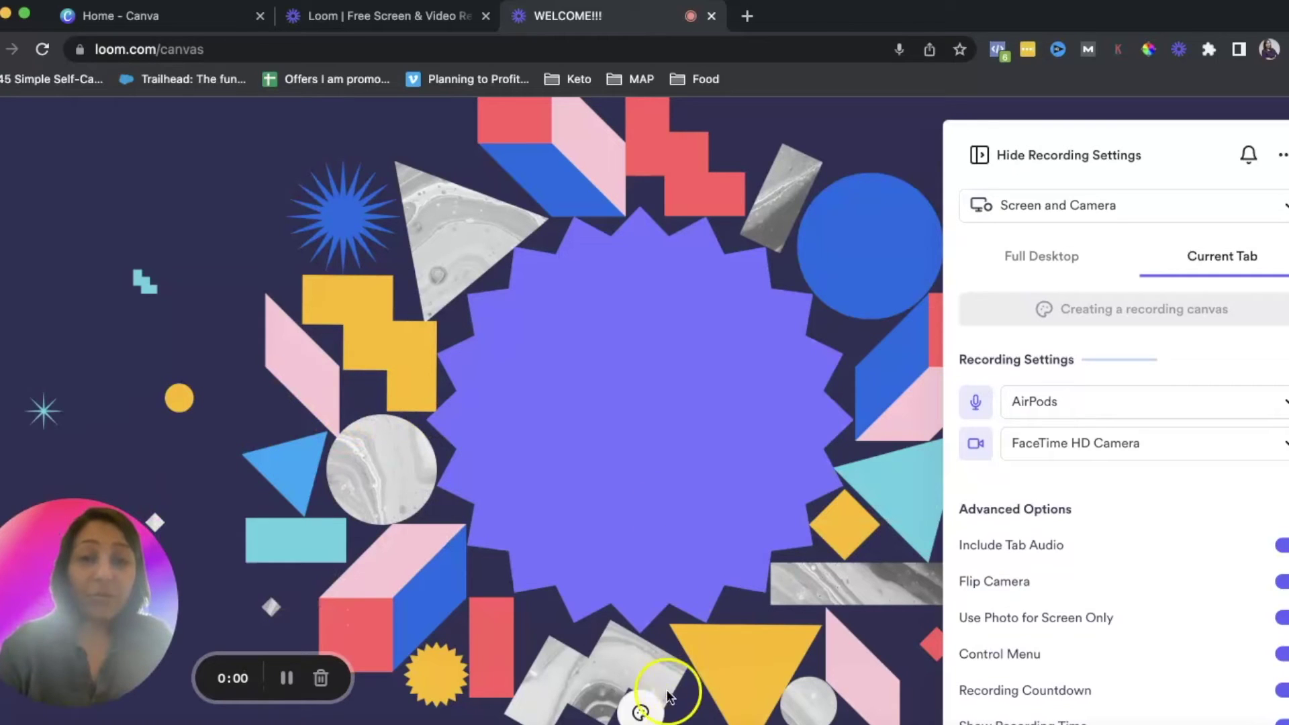
pyautogui.moveTo(646, 720)
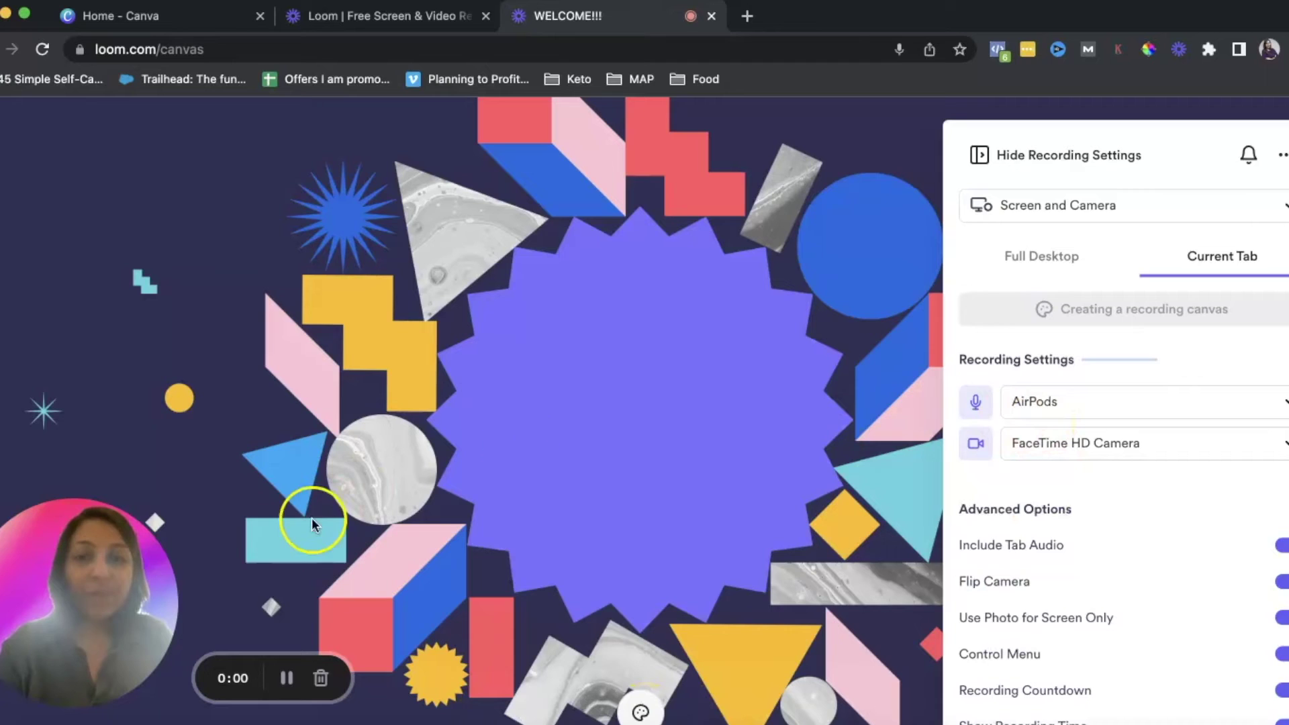
# - Preview the blur, gradient and bokeh camera backgrounds, choose the solid coral one and apply it to the camera bubble
pyautogui.moveTo(31, 616)
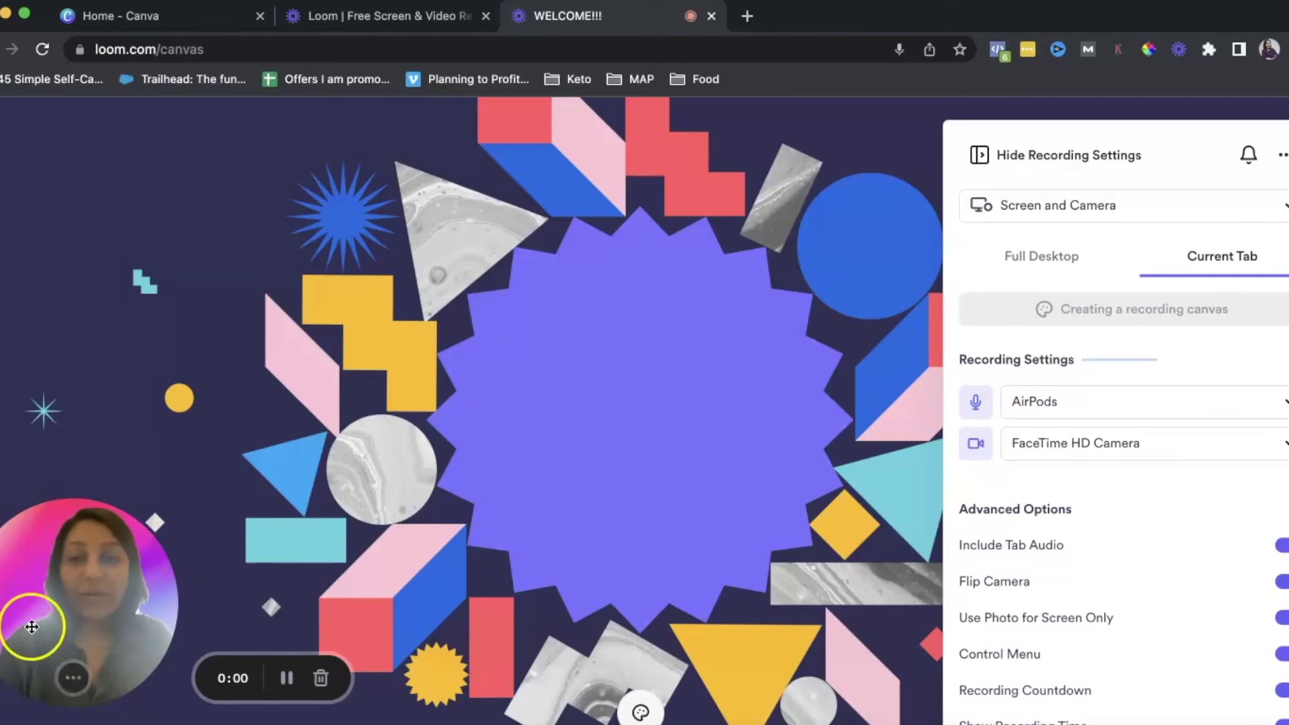
pyautogui.moveTo(80, 675)
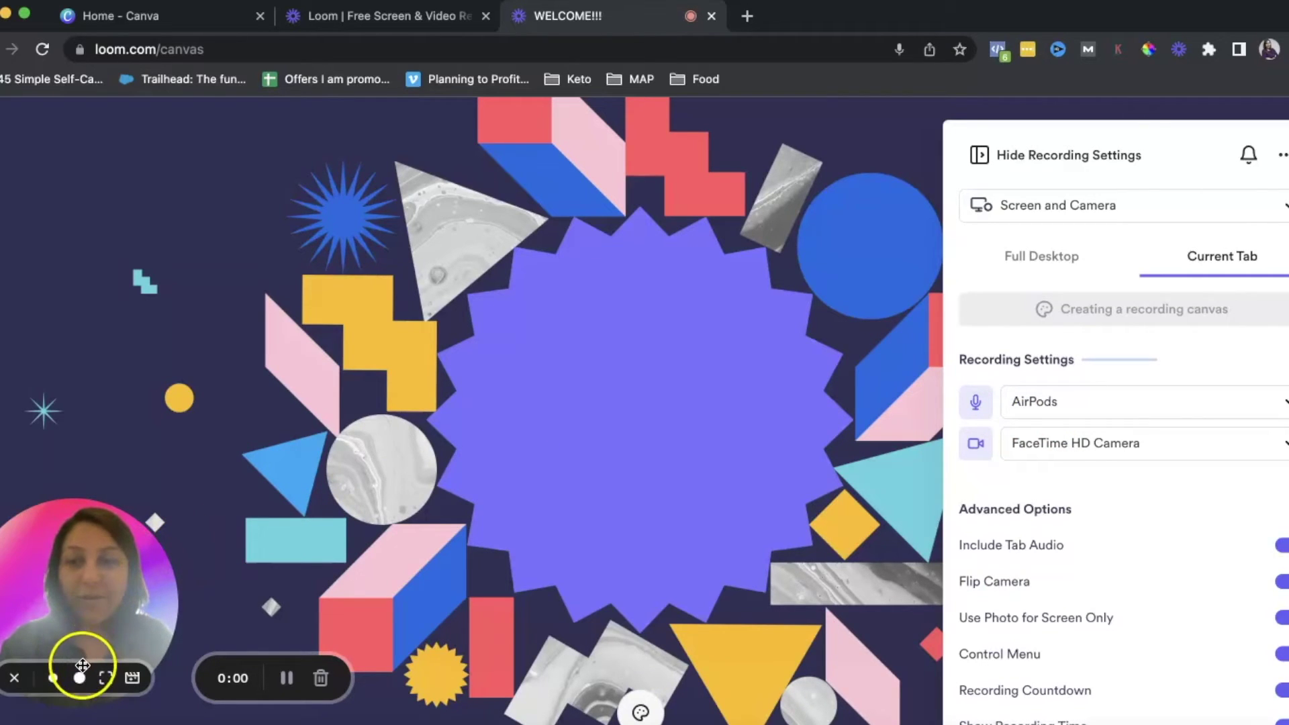
pyautogui.click(133, 682)
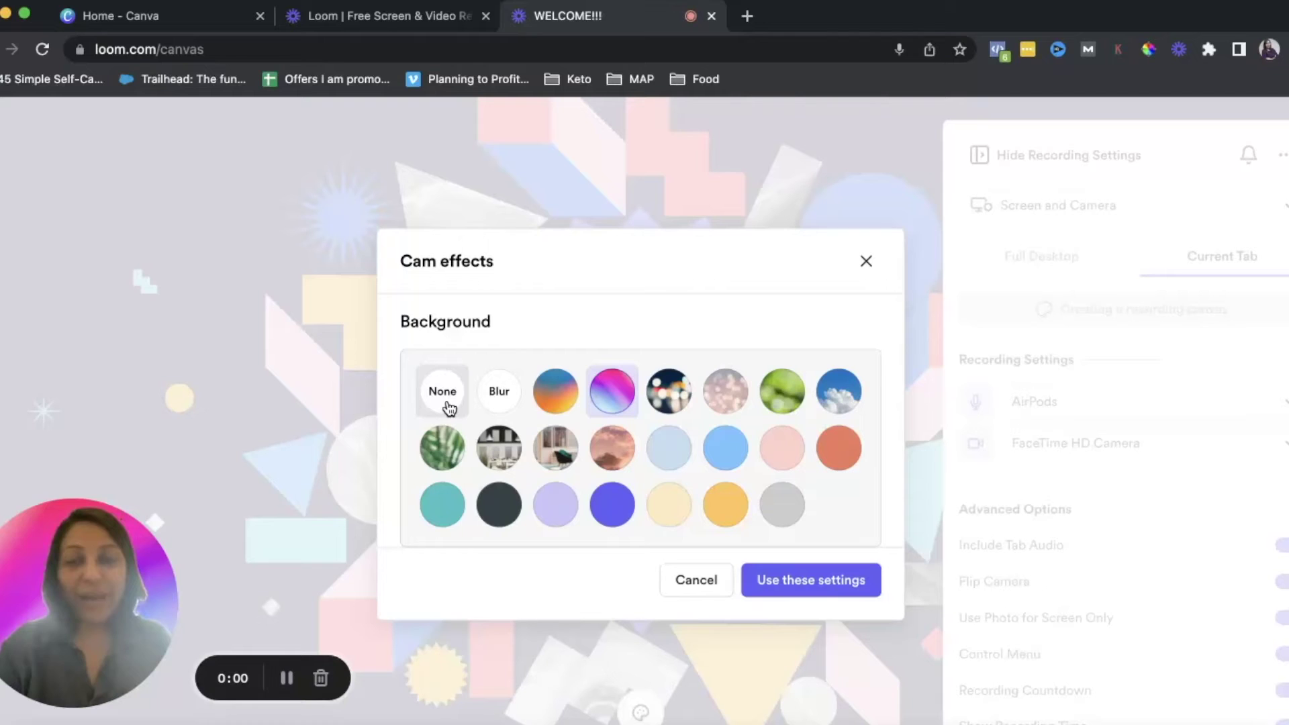
pyautogui.click(511, 403)
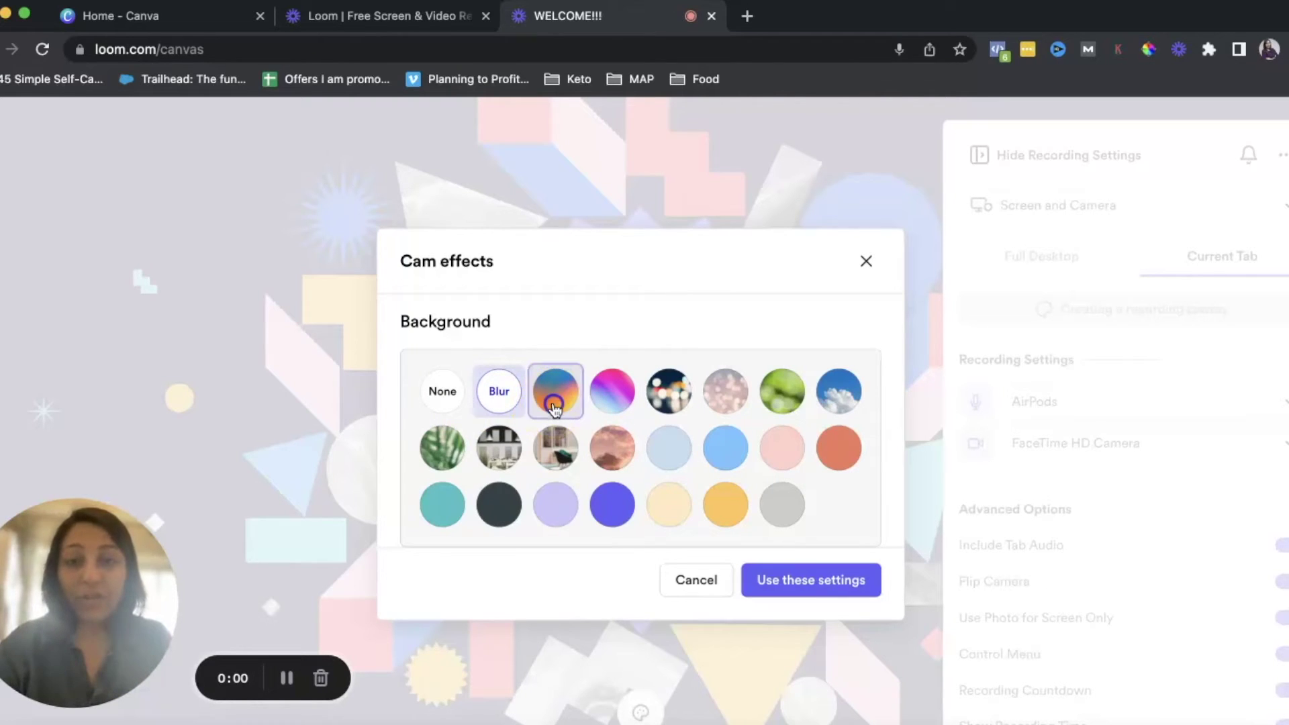
pyautogui.click(555, 403)
pyautogui.click(619, 405)
pyautogui.click(657, 405)
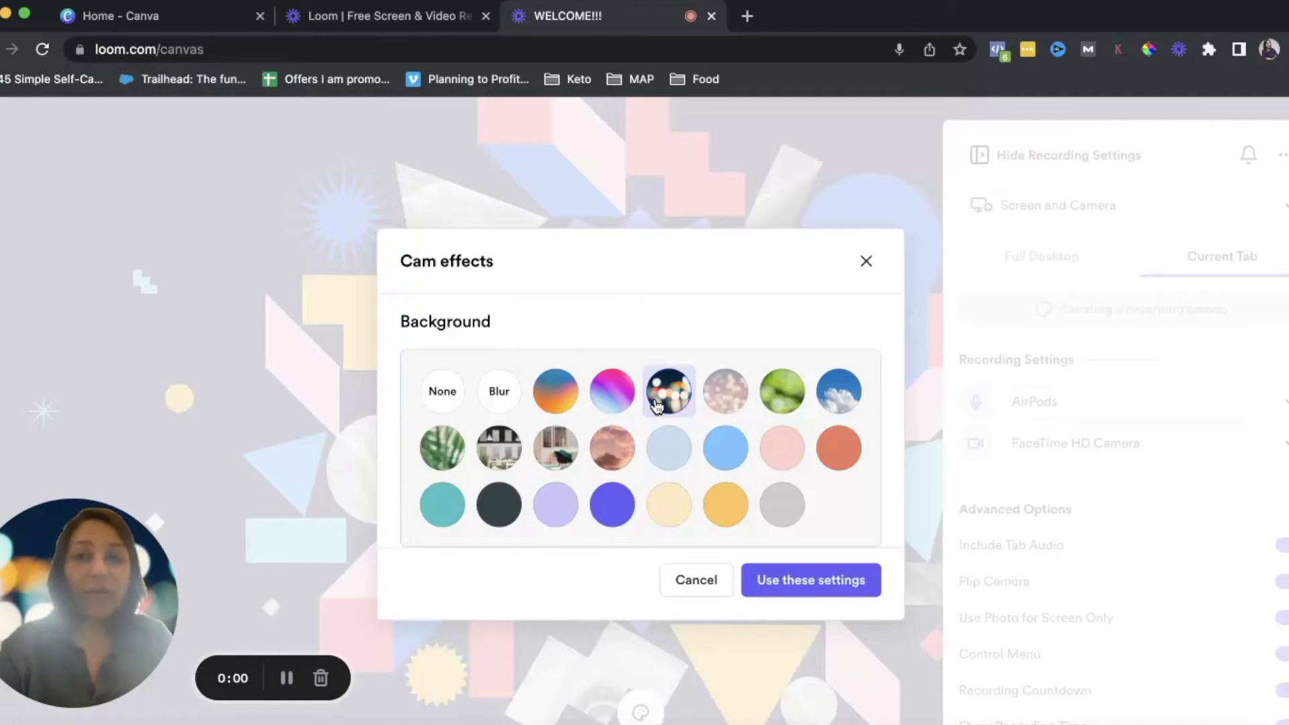
pyautogui.scroll(-1, 699, 457)
pyautogui.click(776, 450)
pyautogui.click(835, 430)
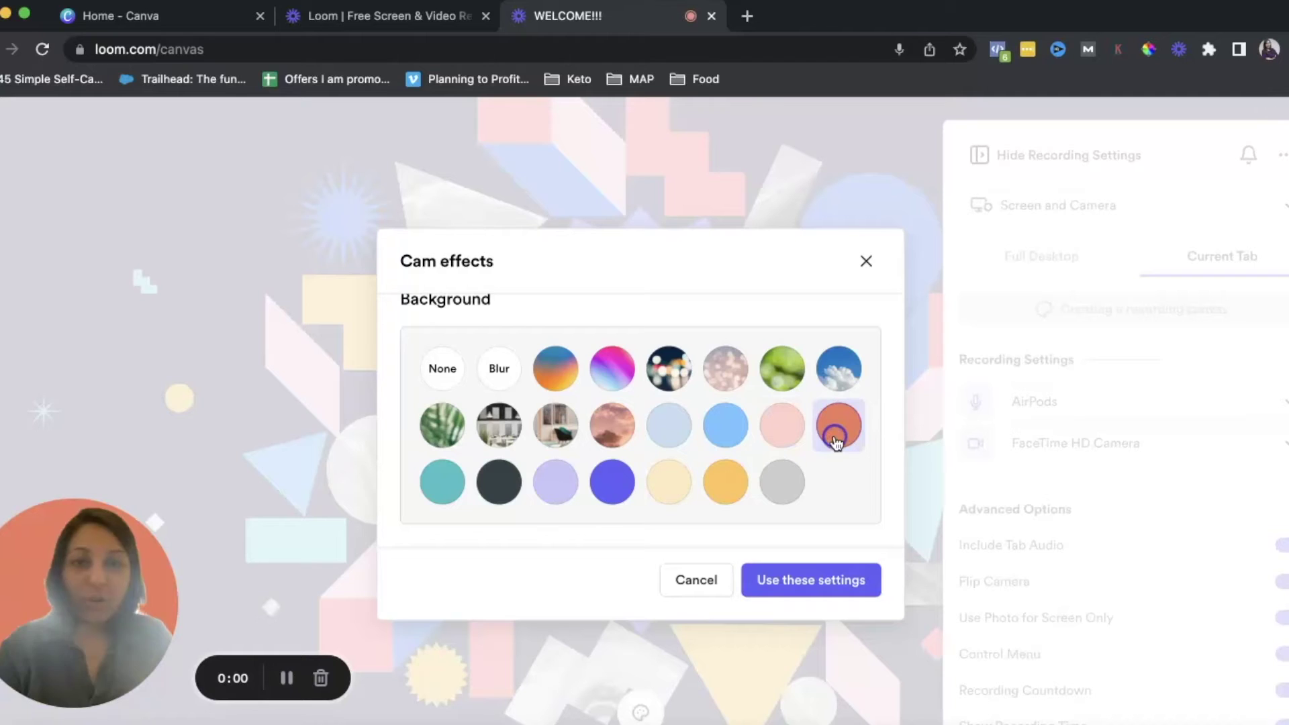
pyautogui.click(781, 590)
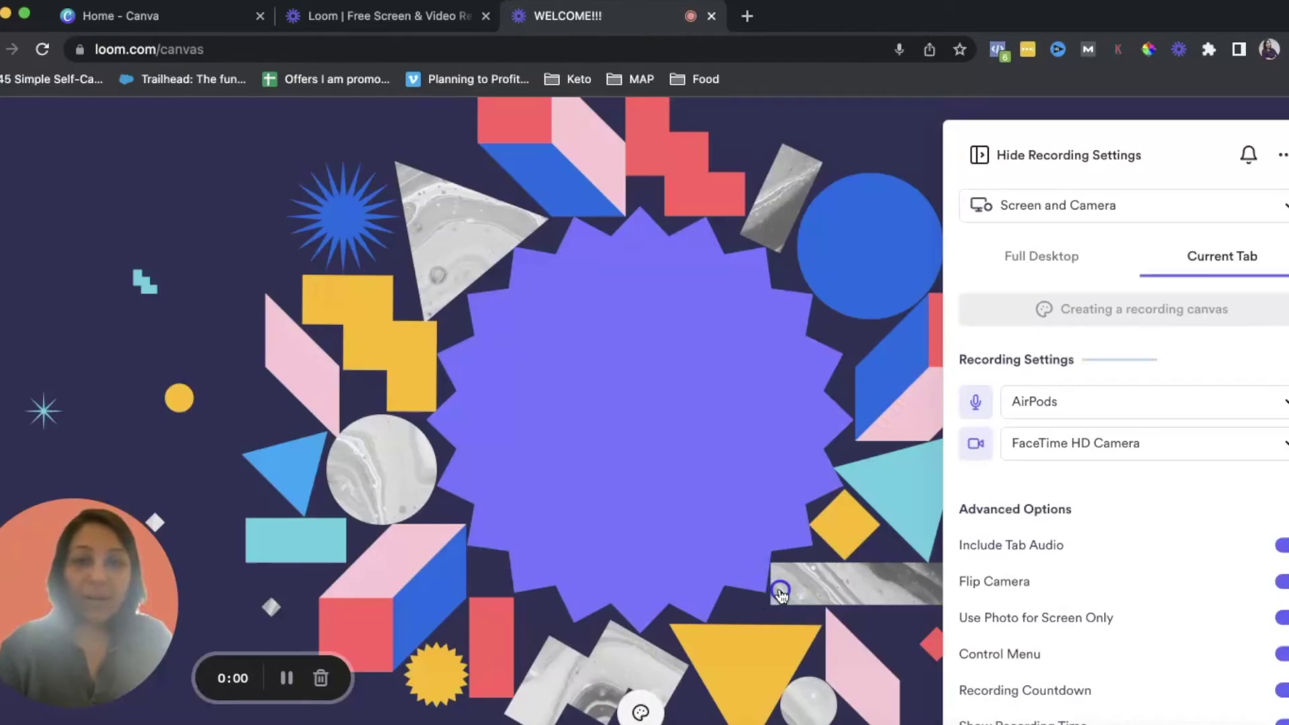
pyautogui.click(714, 535)
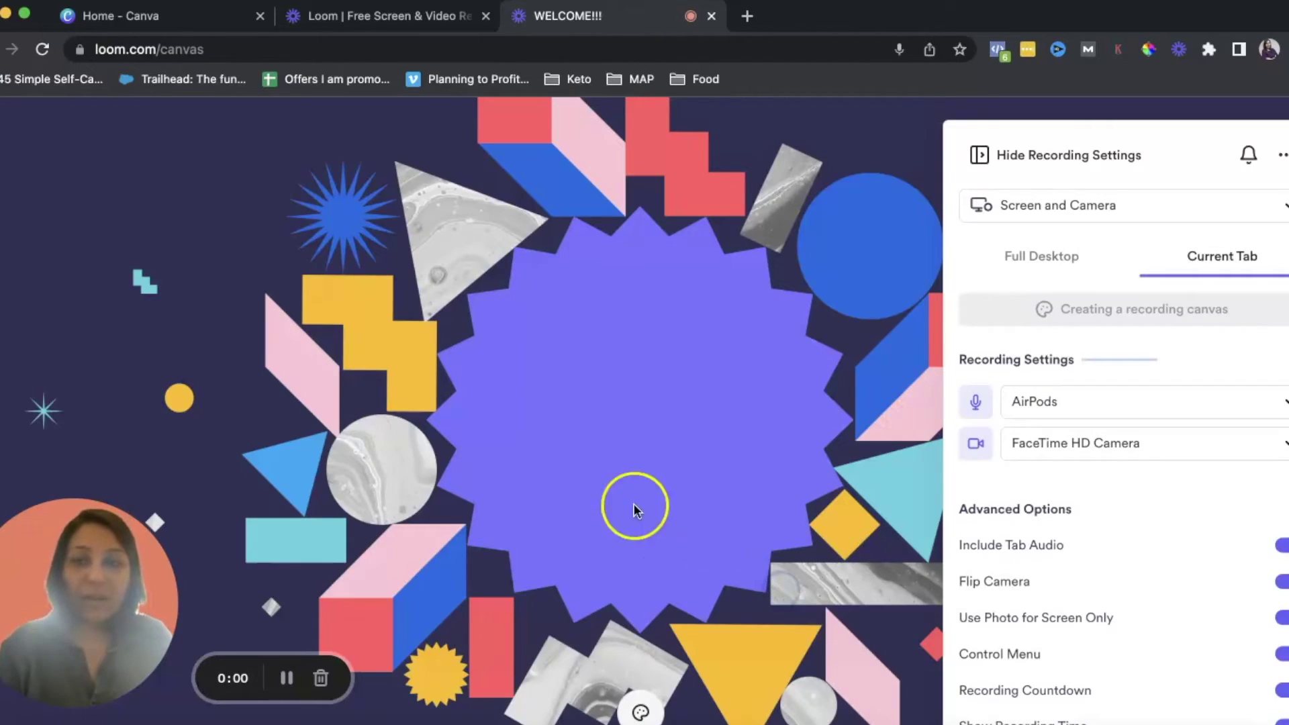
# - Enlarge the camera bubble on the canvas and restore it to its smaller size
pyautogui.moveTo(94, 642)
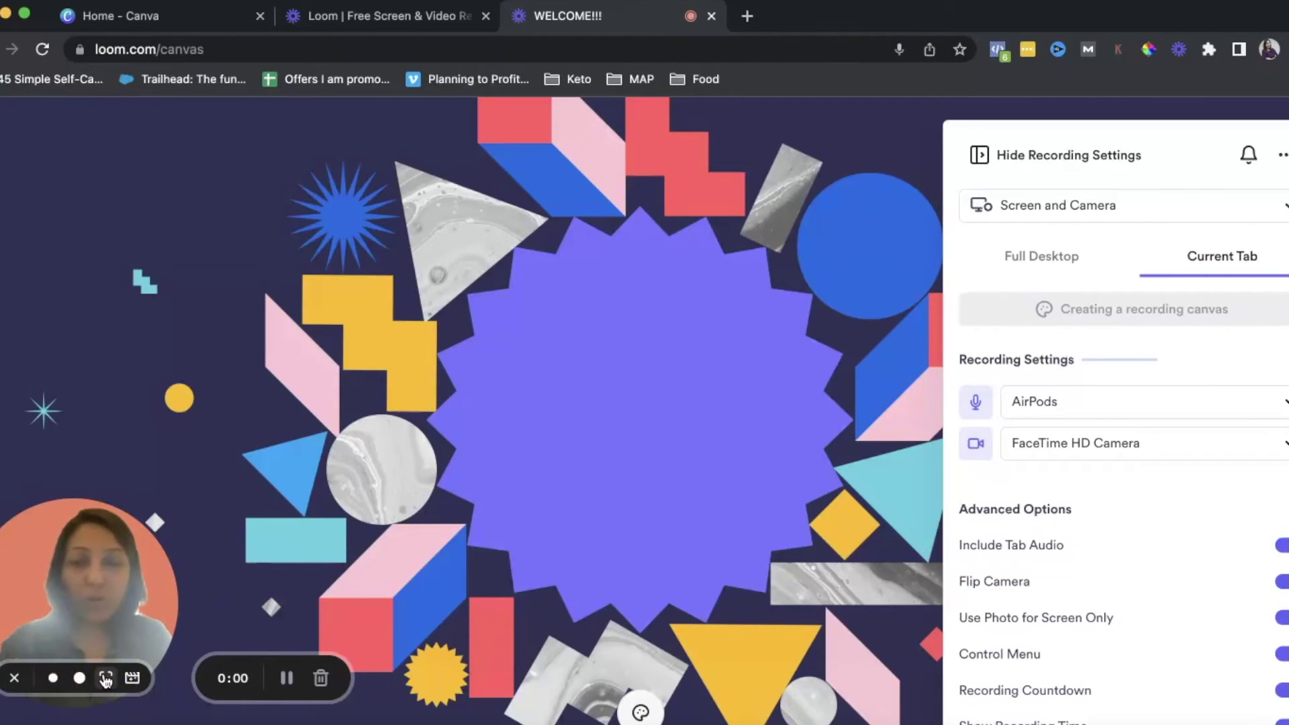
pyautogui.click(106, 679)
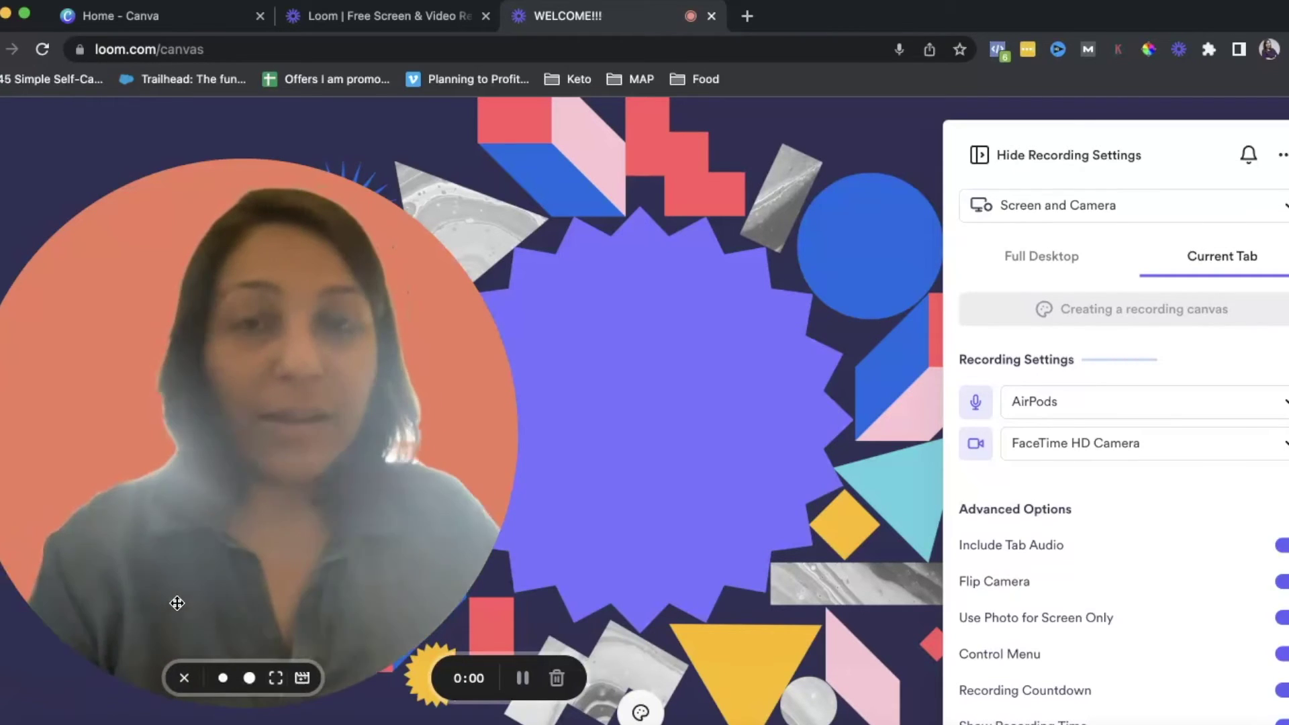
pyautogui.click(249, 678)
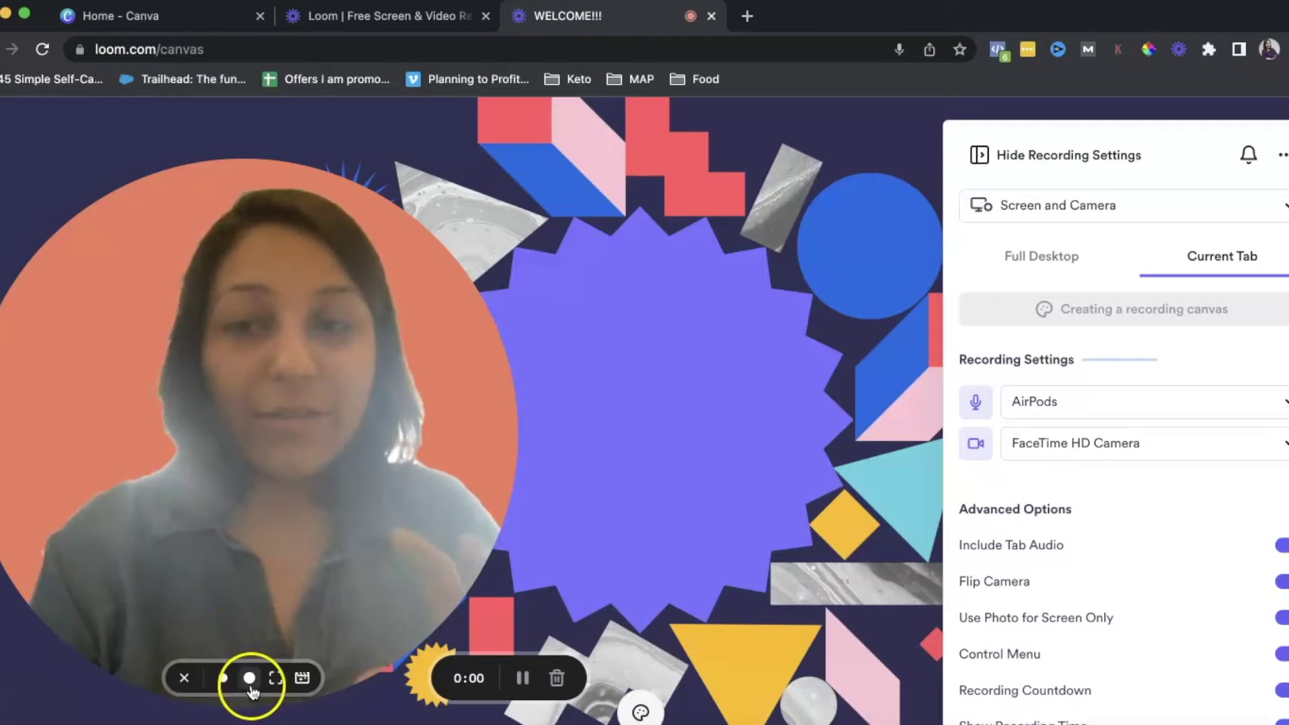
pyautogui.moveTo(158, 567); pyautogui.dragTo(122, 691)
pyautogui.click(111, 680)
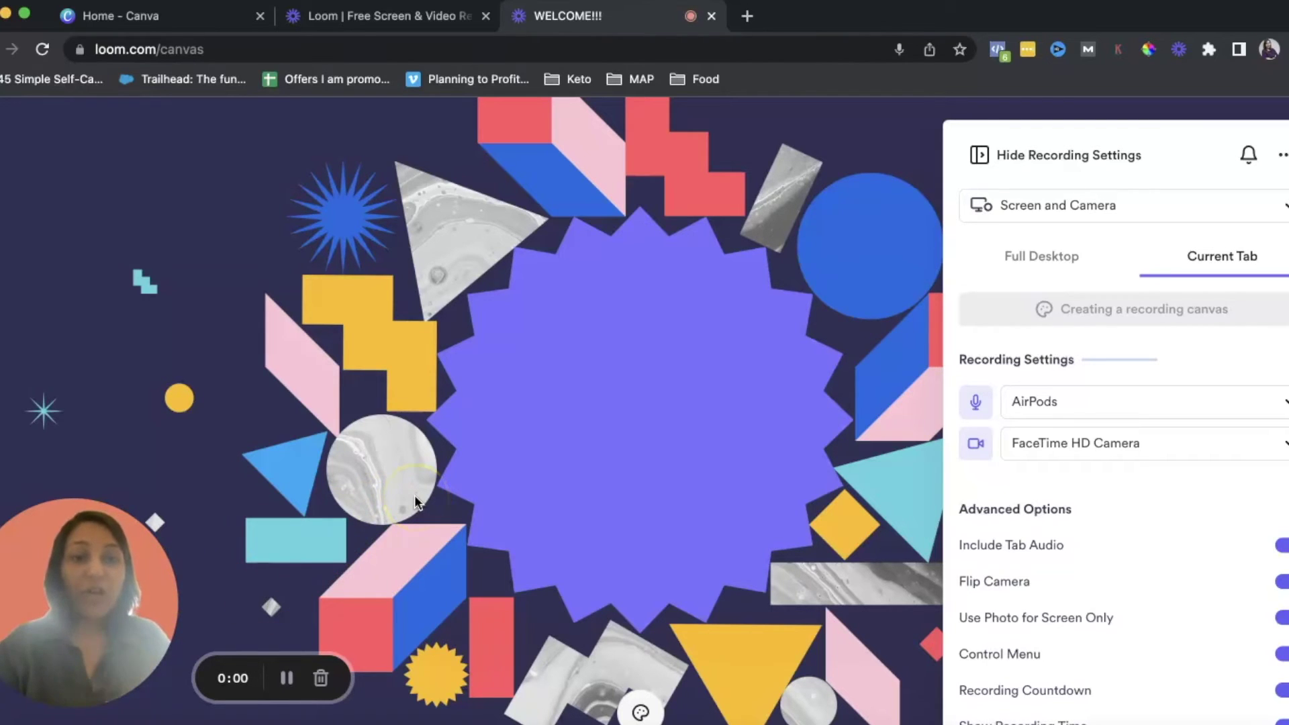
# - Close the recording canvas page and return to the Loom Personal Library
pyautogui.scroll(-1, 1086, 401)
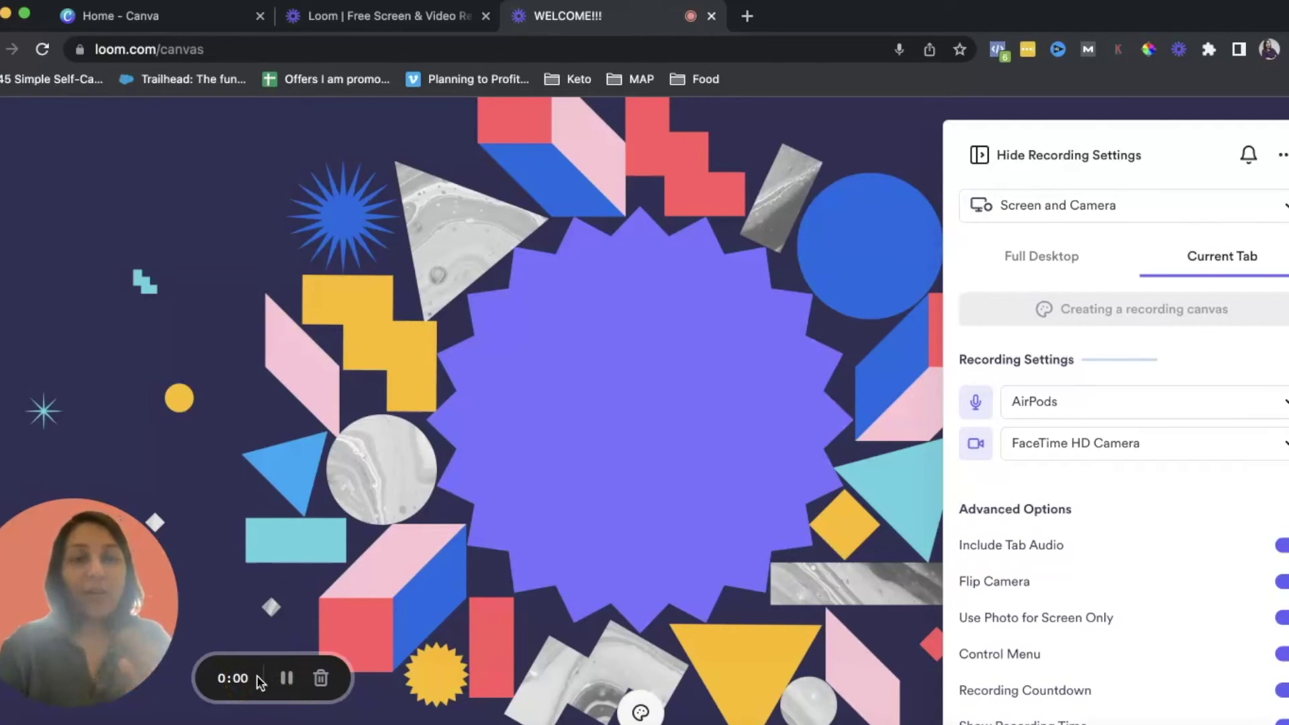
pyautogui.click(321, 680)
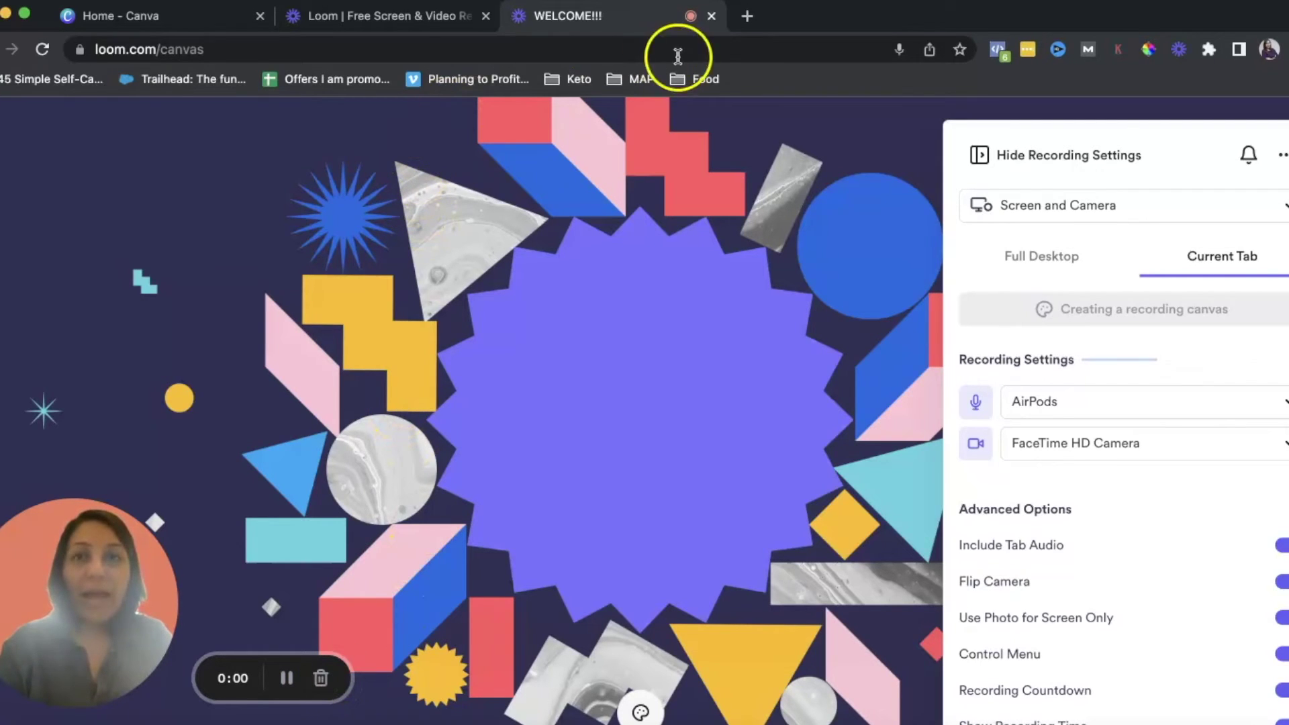
pyautogui.click(711, 15)
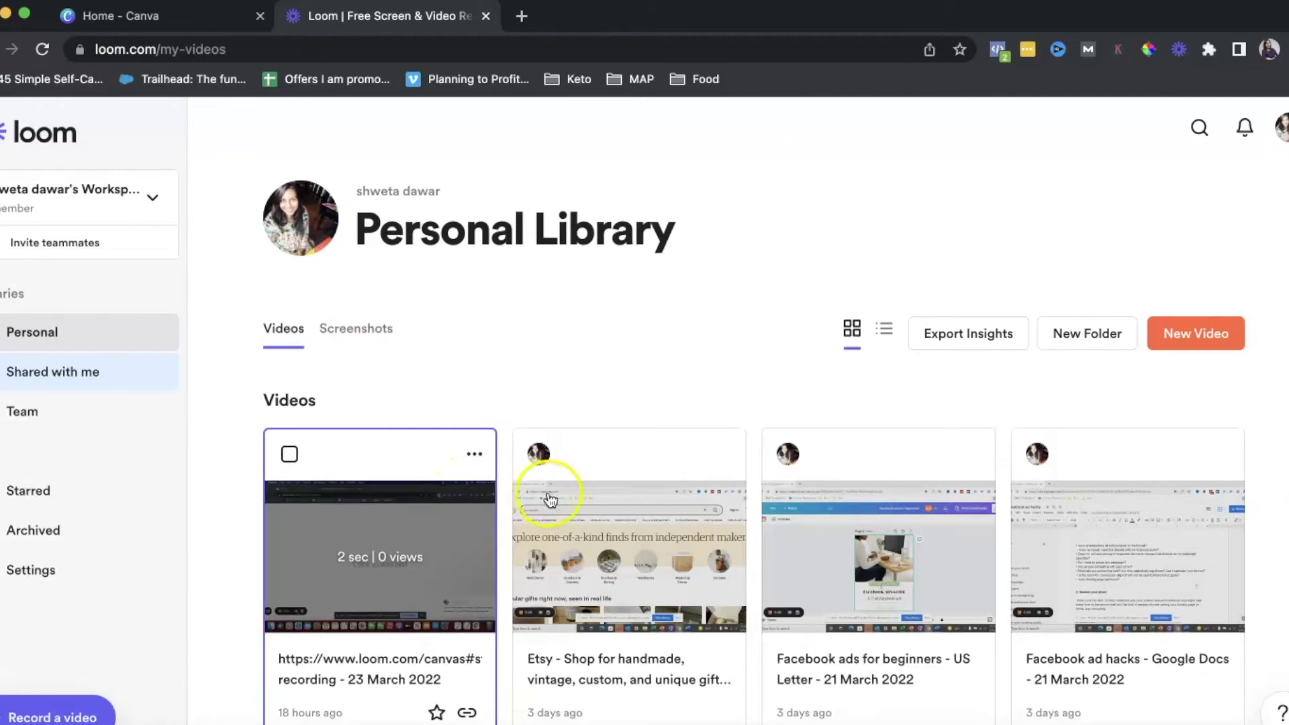
# - Browse the saved videos in the Personal Library and open the first "Forms | MailerLite - 1 March 2022" recording
pyautogui.scroll(-3, 549, 497)
pyautogui.scroll(-3, 550, 499)
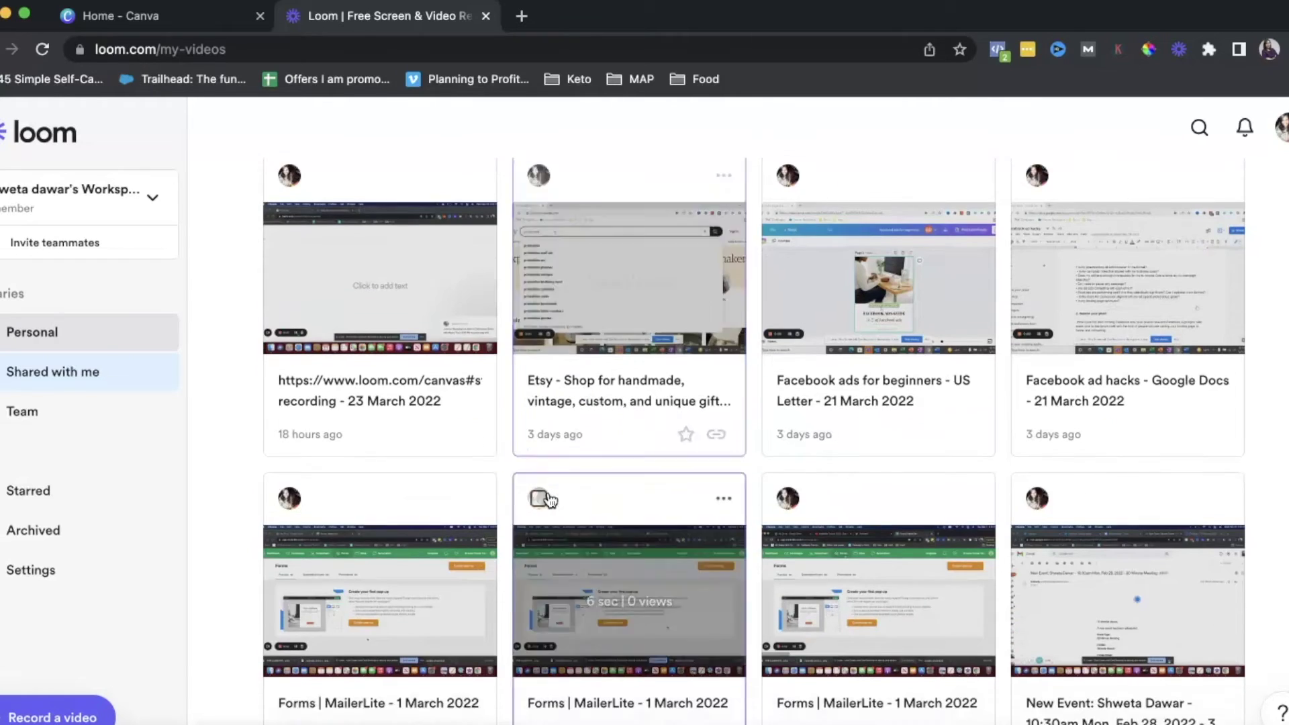
pyautogui.scroll(4, 550, 498)
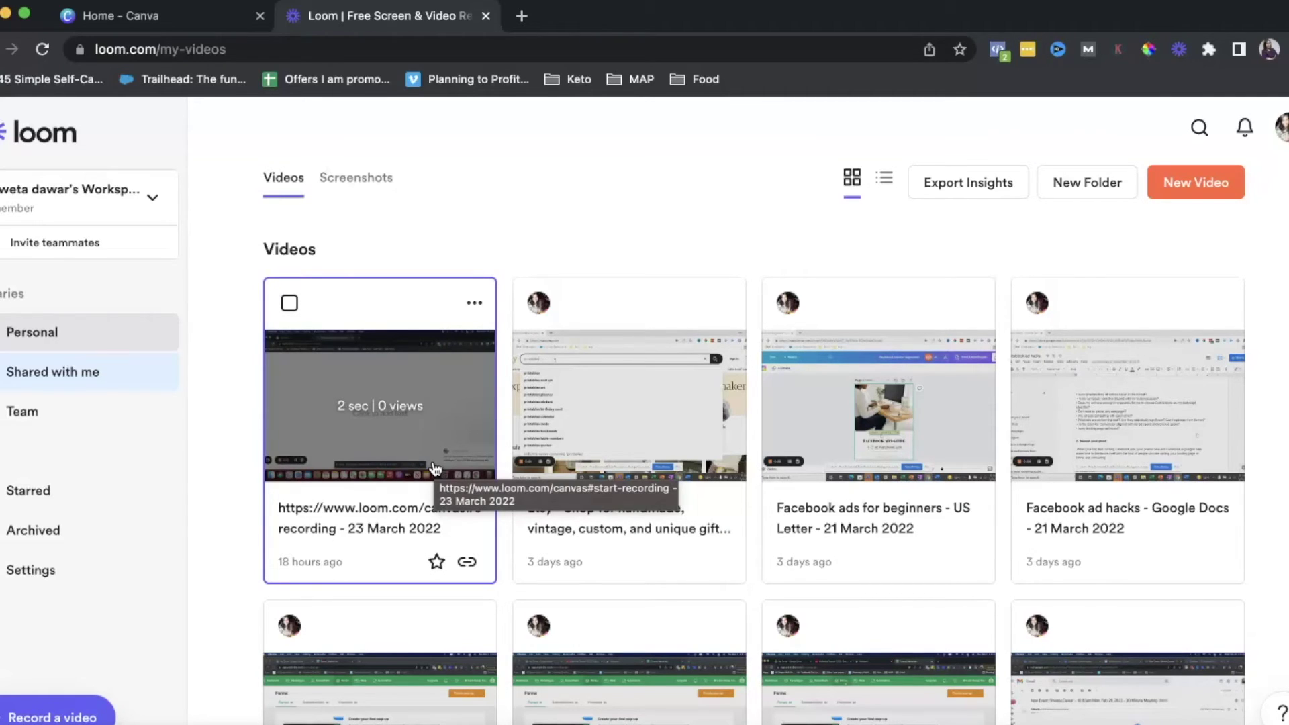
pyautogui.click(398, 426)
pyautogui.scroll(-5, 538, 403)
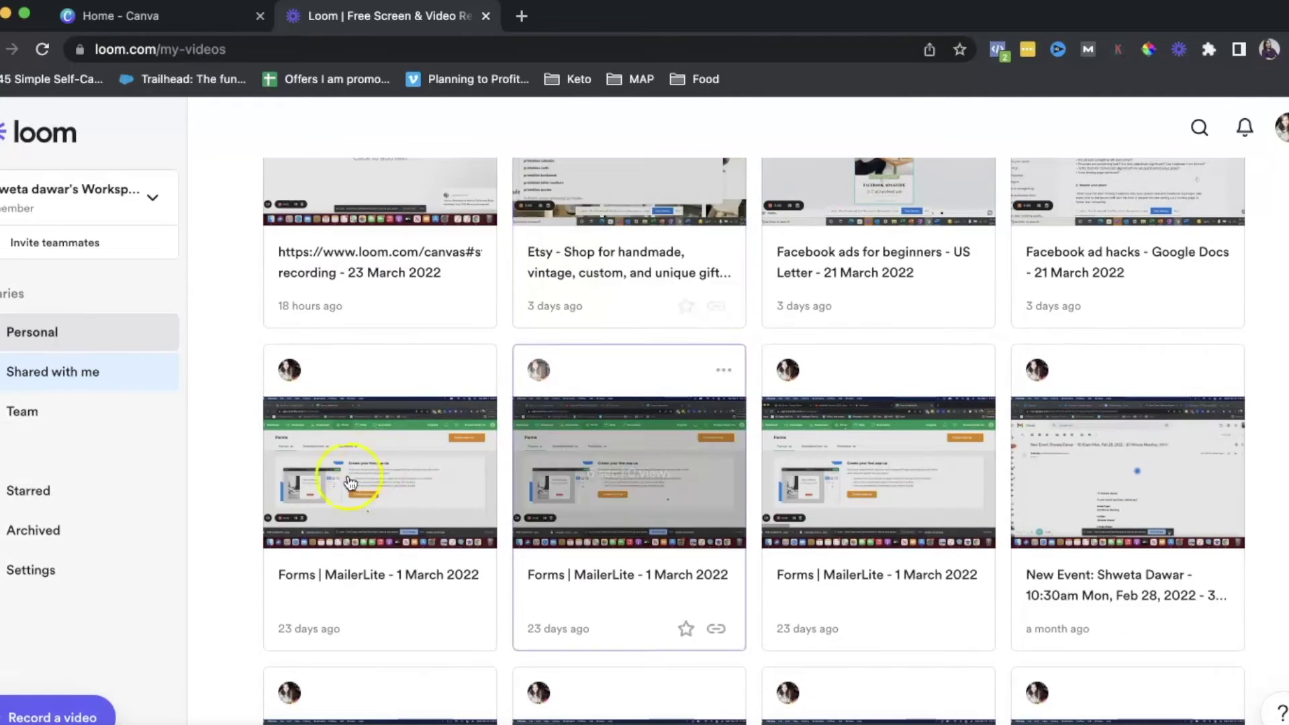
pyautogui.click(349, 481)
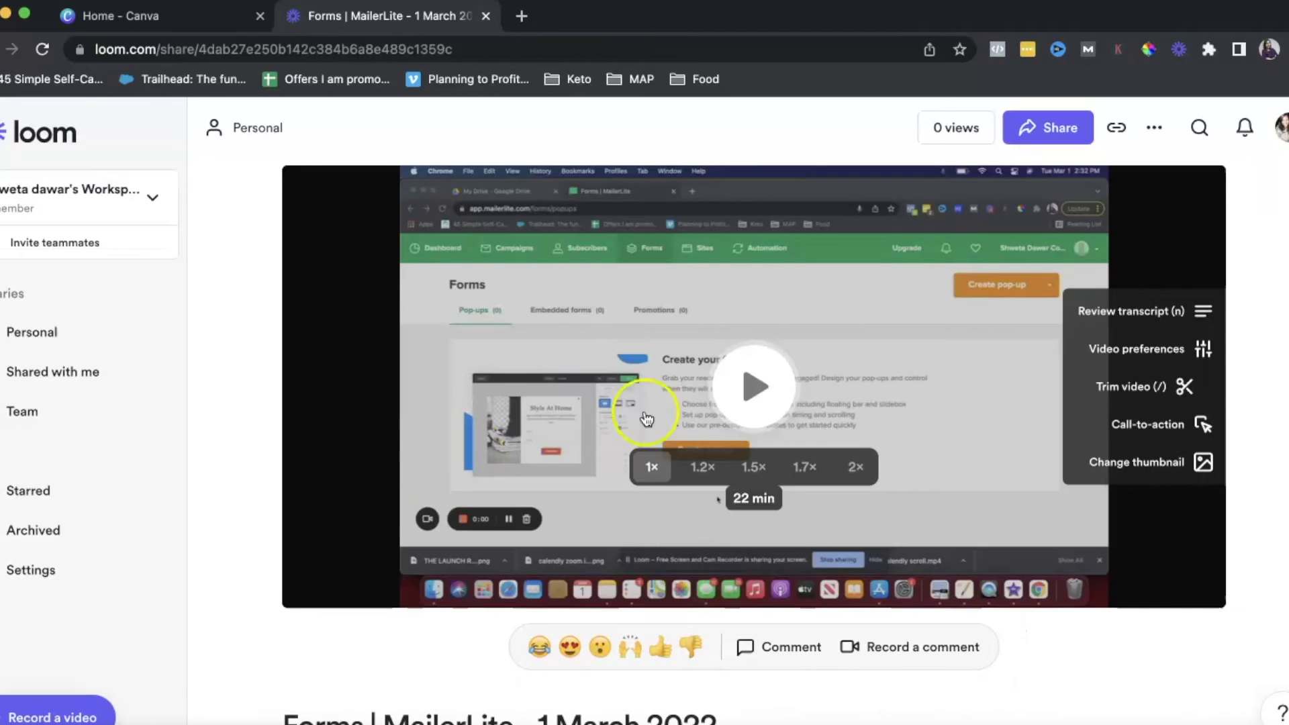
# - Look over the MailerLite video page, select its web address and open the video's sharing options
pyautogui.scroll(-2, 823, 432)
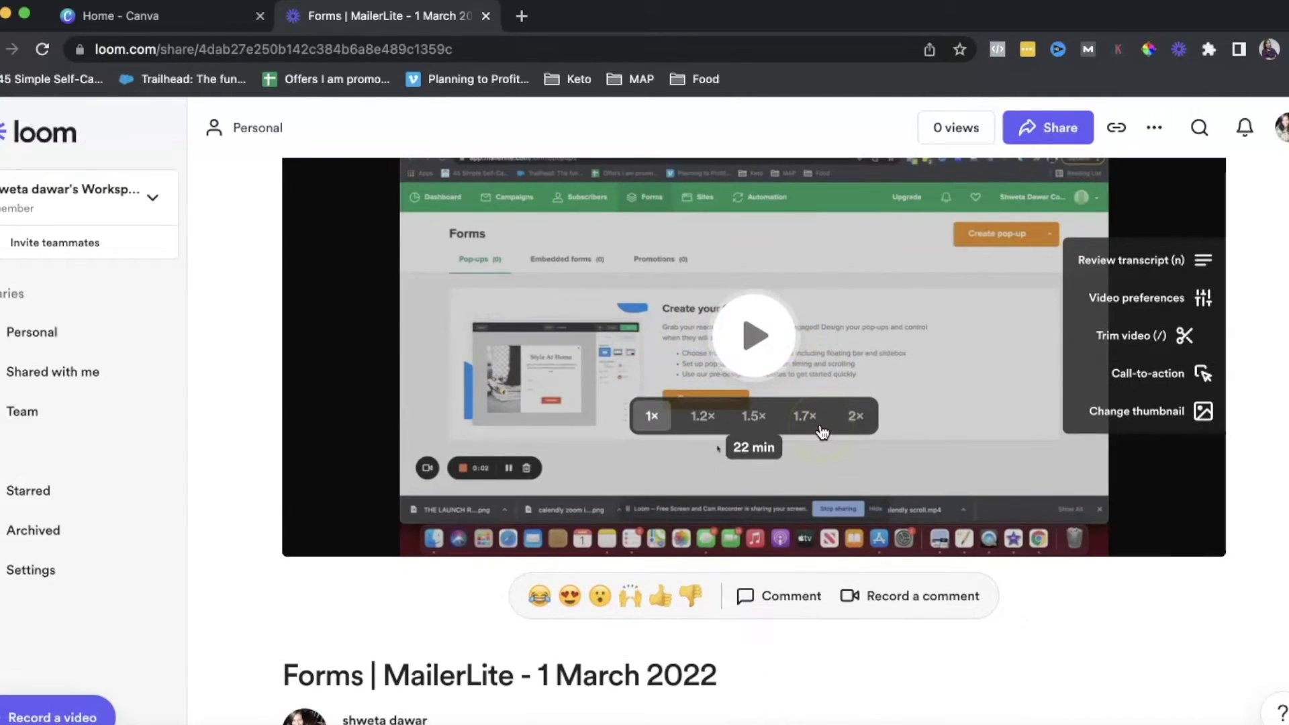
pyautogui.scroll(-1, 822, 432)
pyautogui.scroll(1, 823, 431)
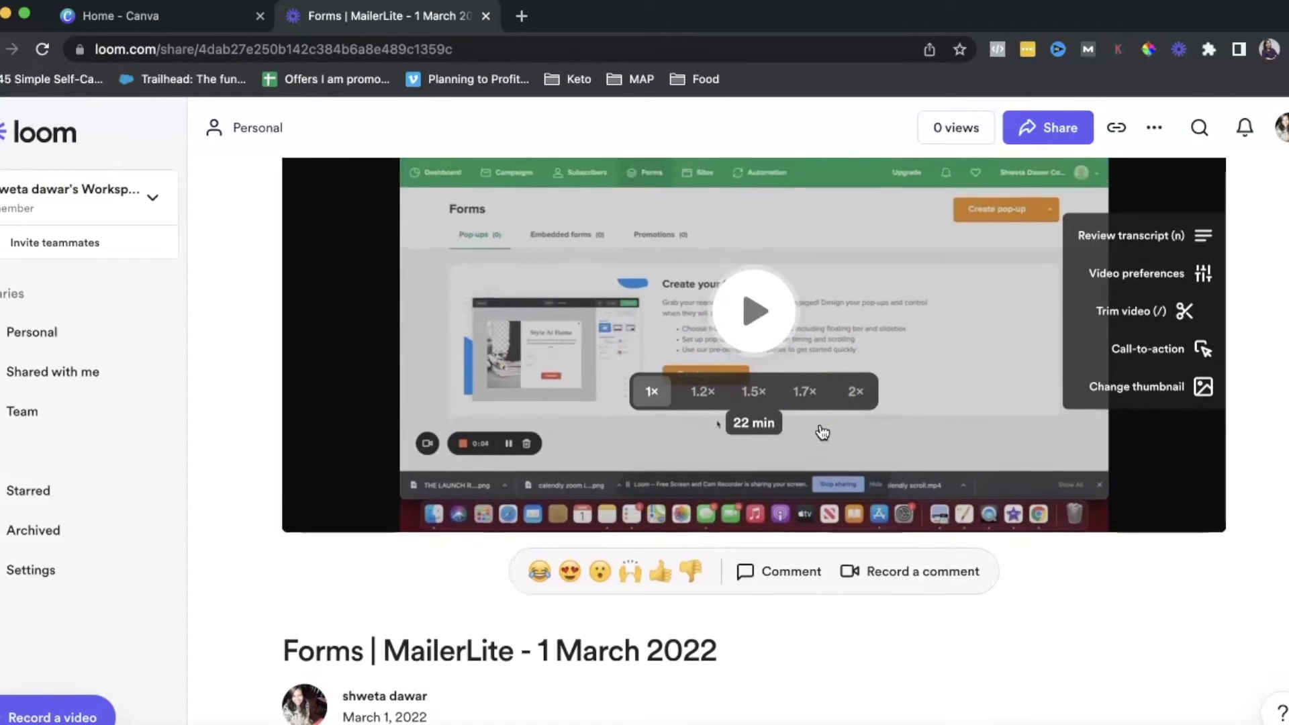
pyautogui.click(340, 55)
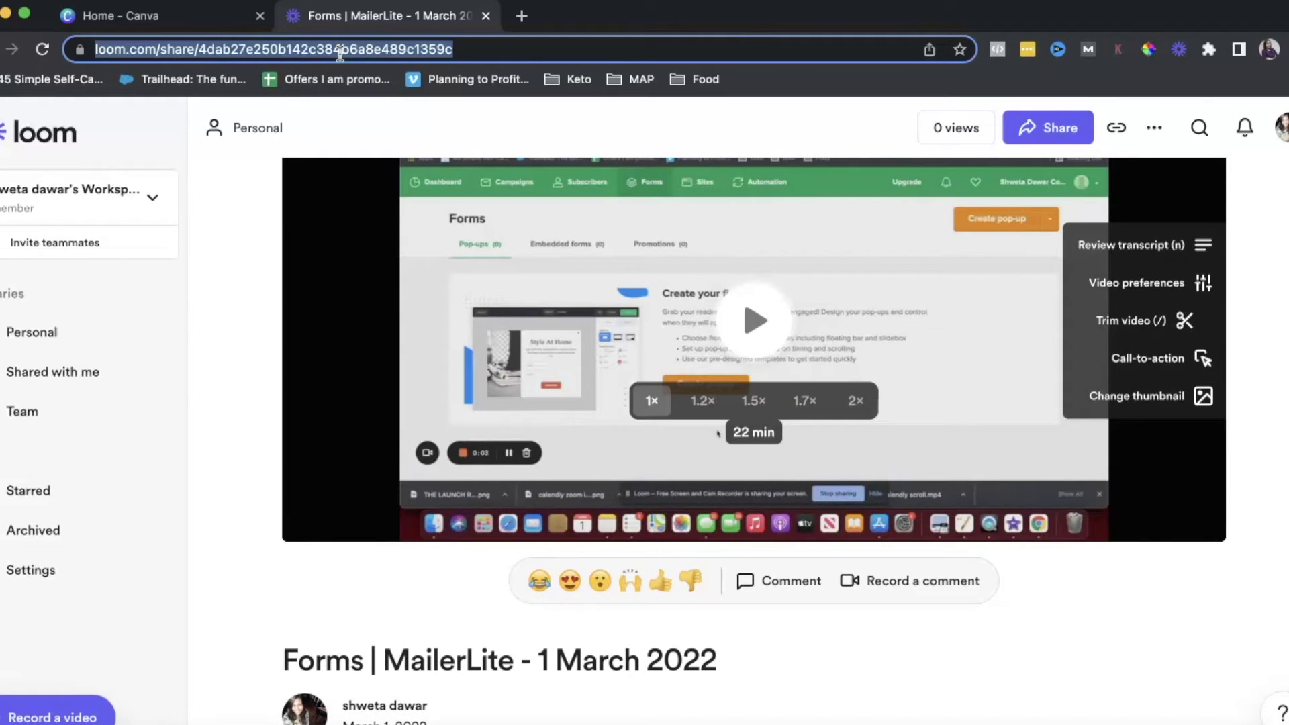
pyautogui.click(1040, 142)
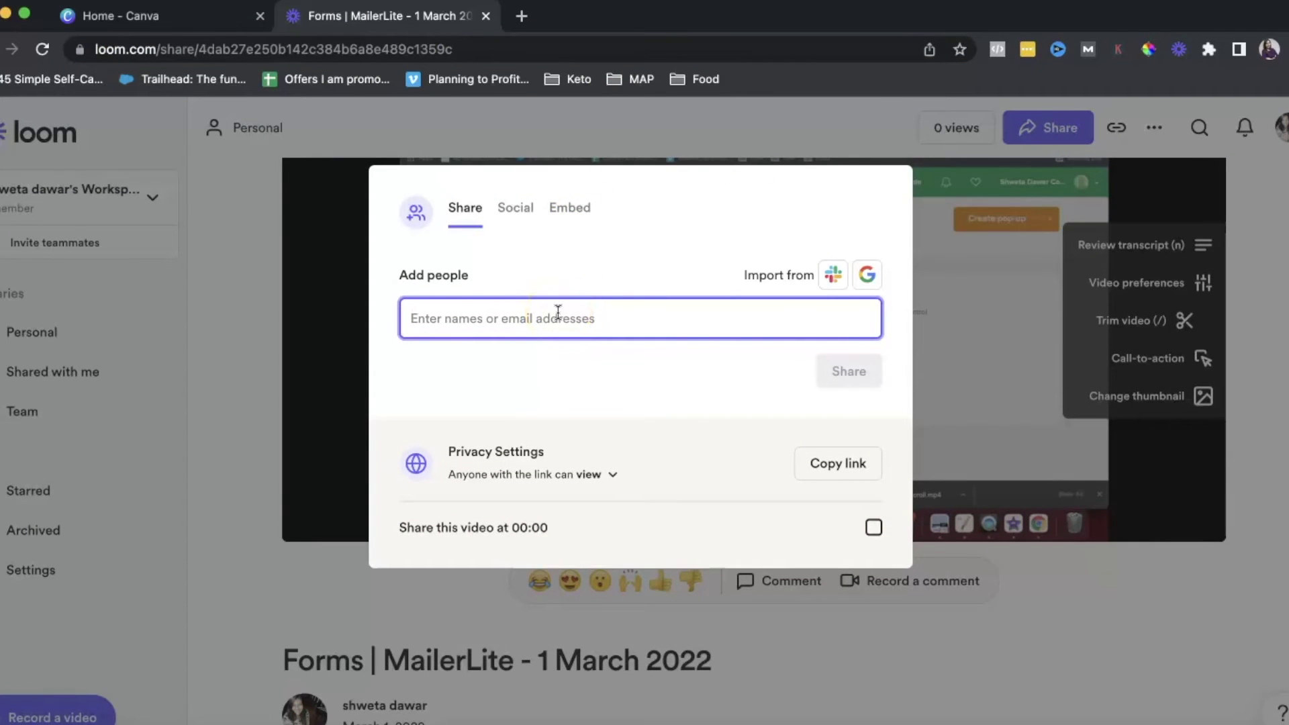
# - Examine who can be given access in the video's privacy settings and close the list of access options
pyautogui.moveTo(604, 484)
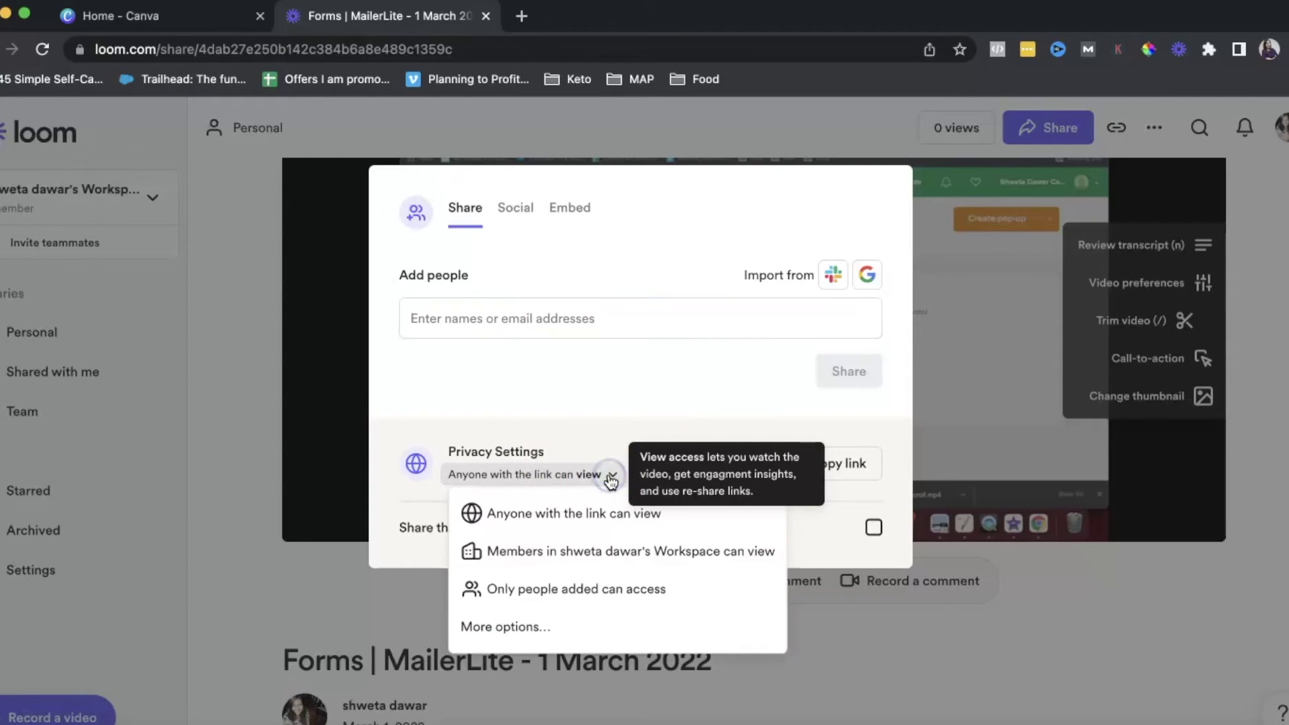
pyautogui.click(628, 513)
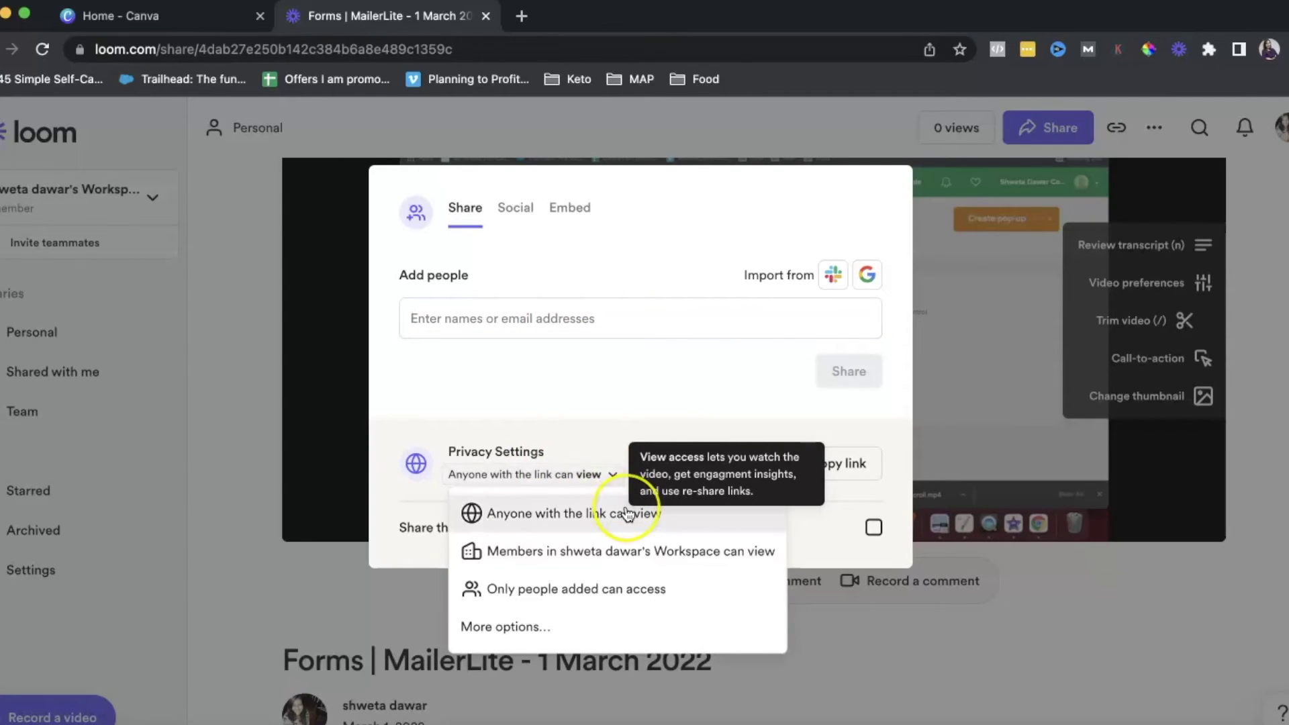
pyautogui.click(607, 418)
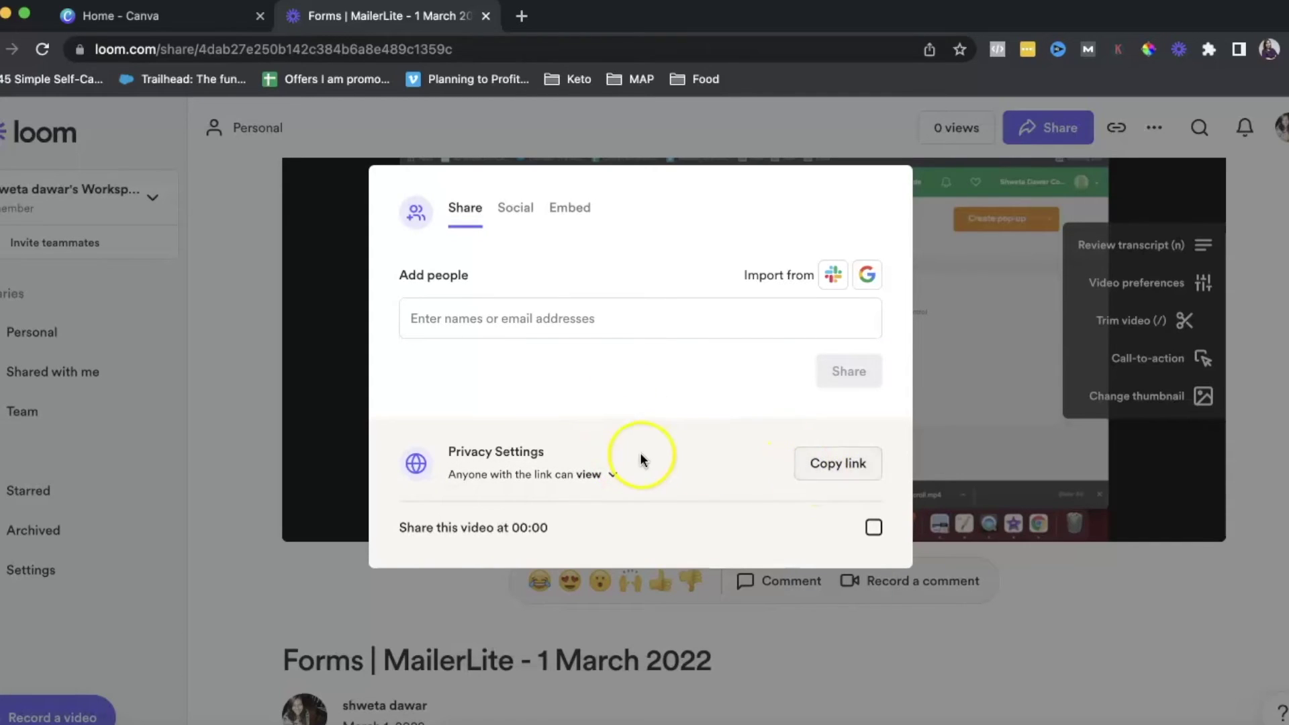
pyautogui.click(618, 309)
# - Look through the Social and Embed sharing options for the video and close the sharing dialog
pyautogui.click(520, 212)
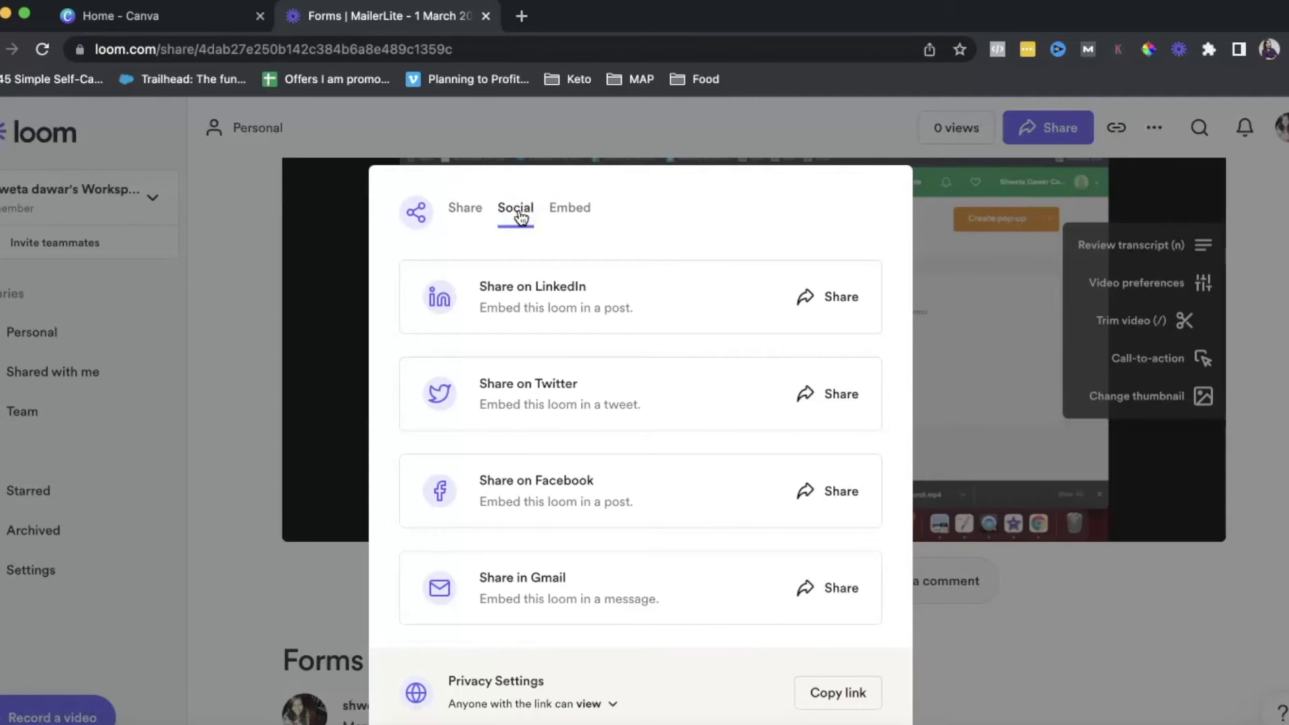
pyautogui.click(574, 209)
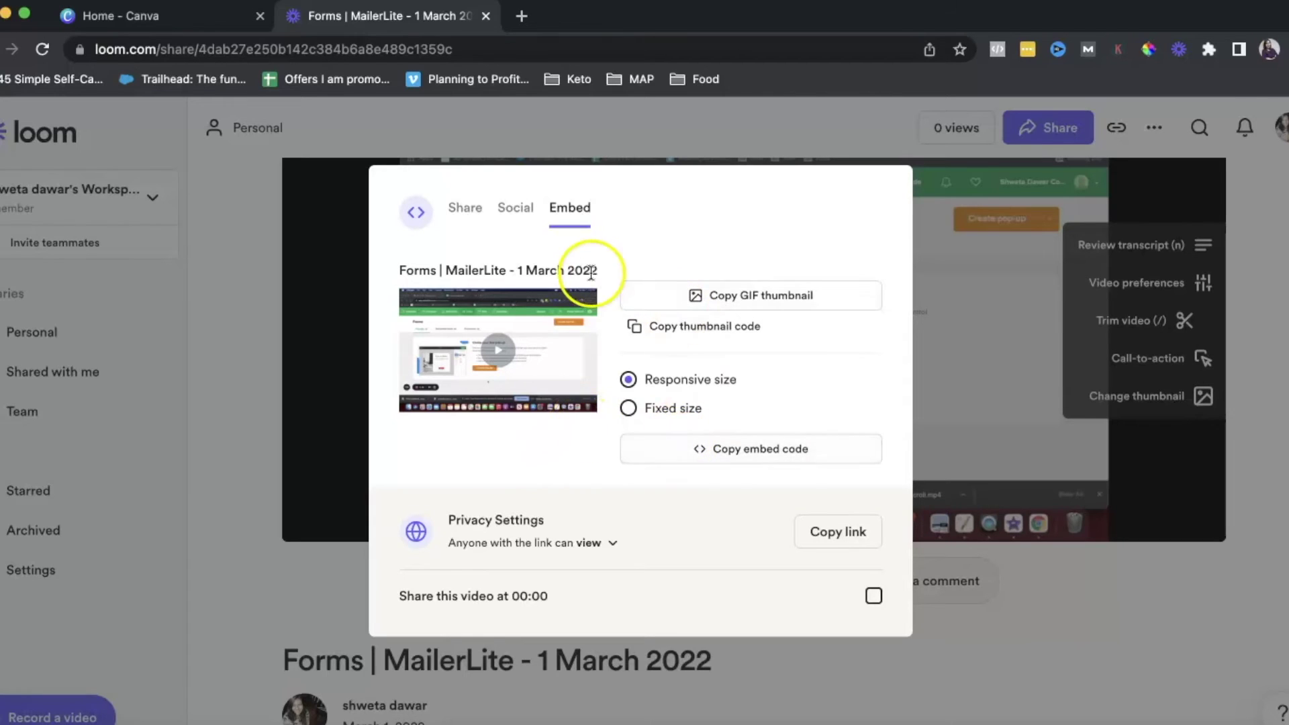
pyautogui.click(1074, 646)
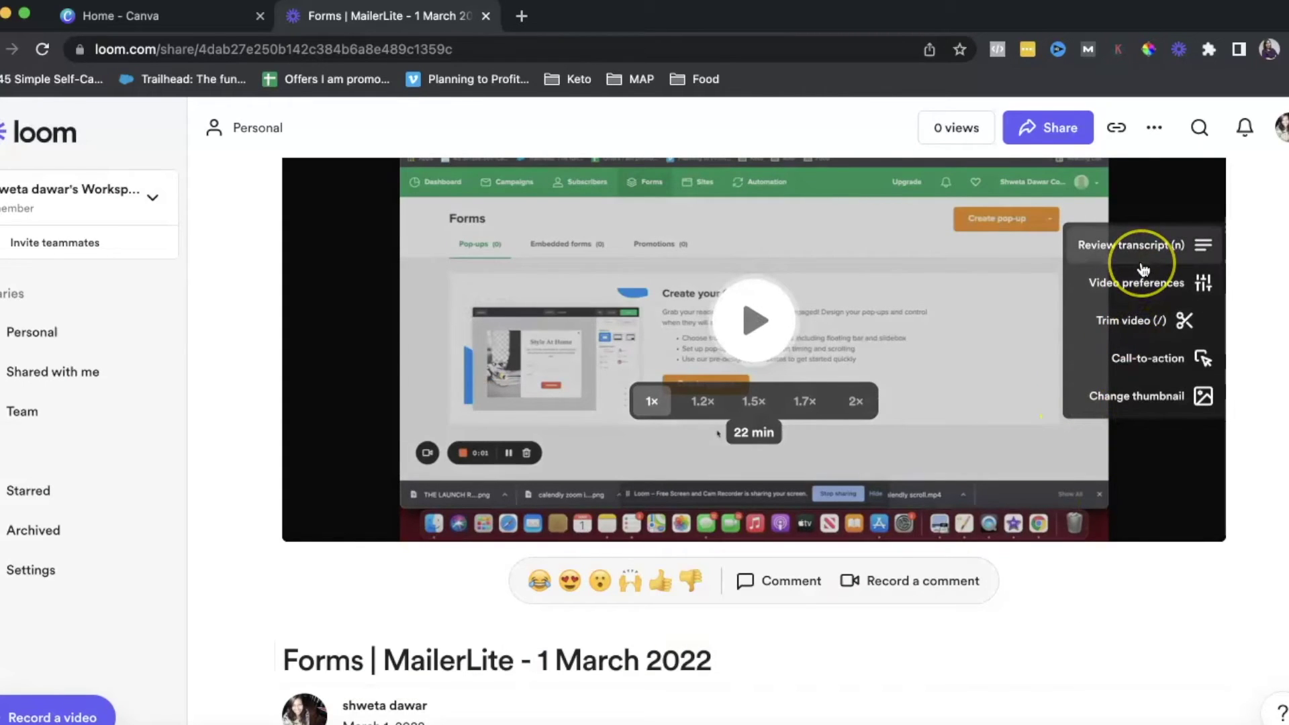
# - Open the video's transcript, read through its timestamped passages and close it
pyautogui.click(1165, 248)
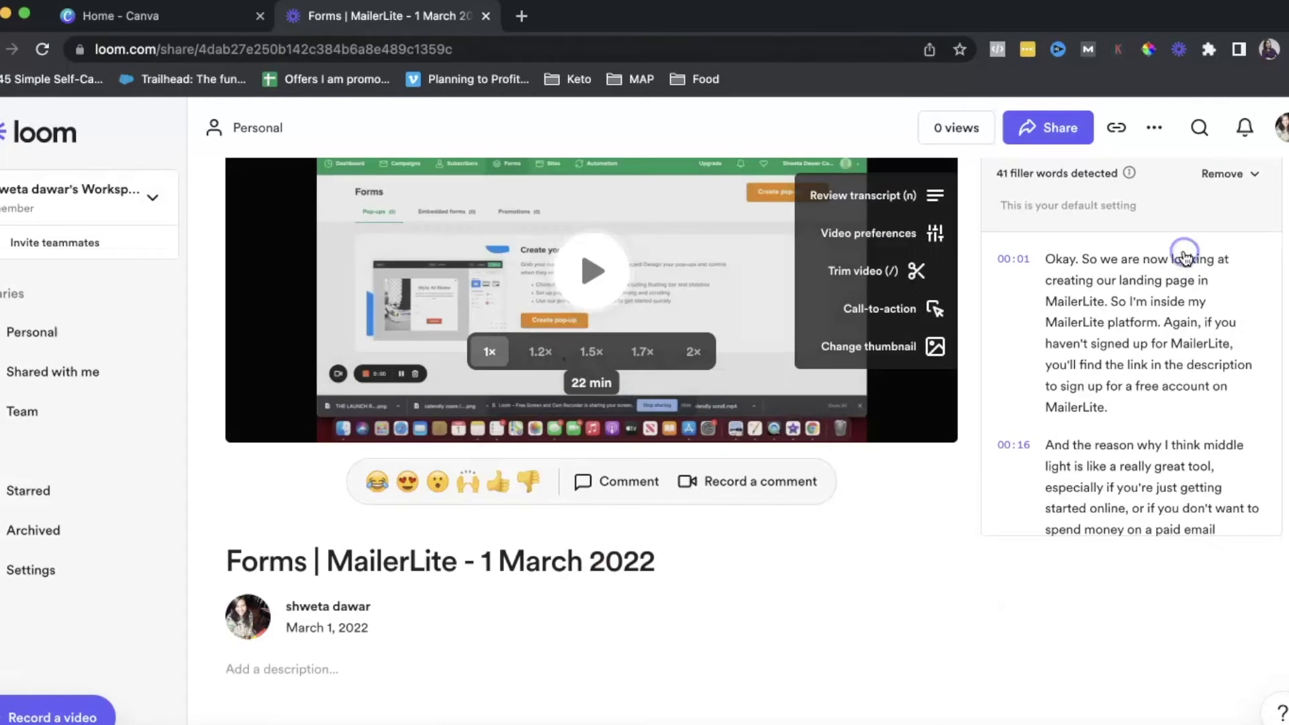
pyautogui.click(1166, 348)
pyautogui.scroll(-15, 1165, 348)
pyautogui.scroll(-20, 1166, 350)
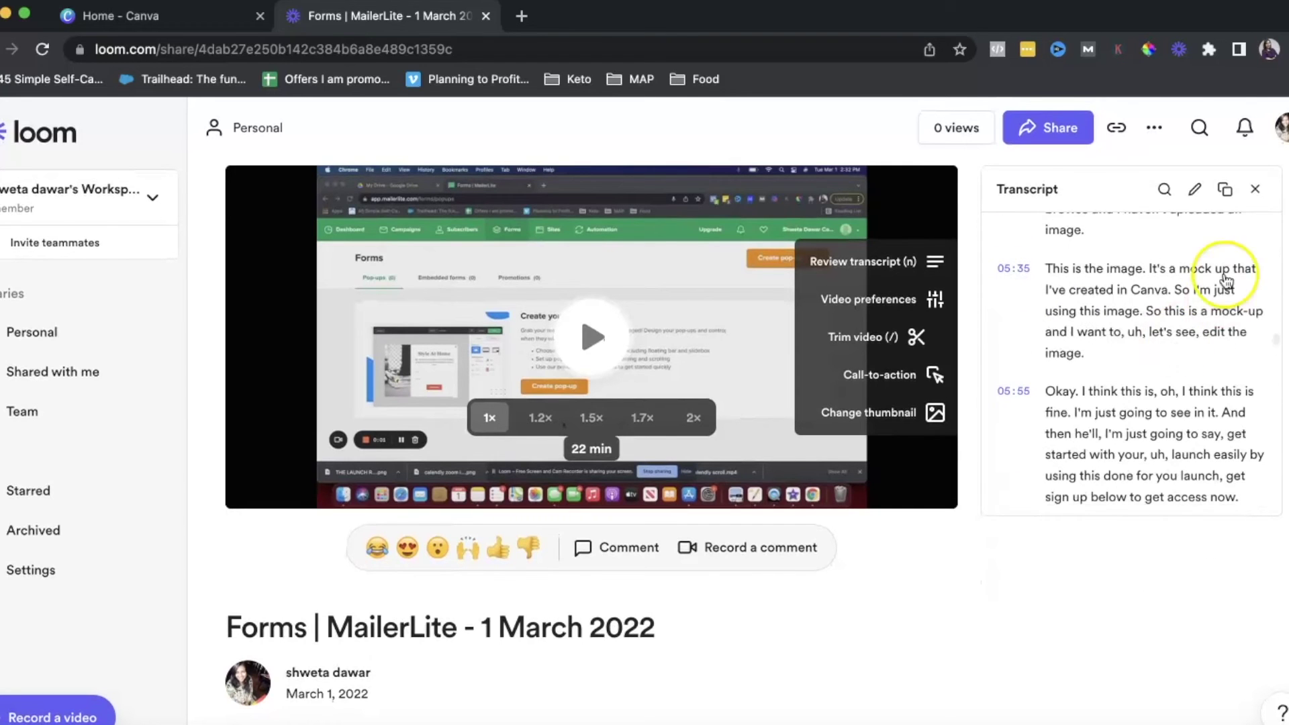
pyautogui.click(1226, 195)
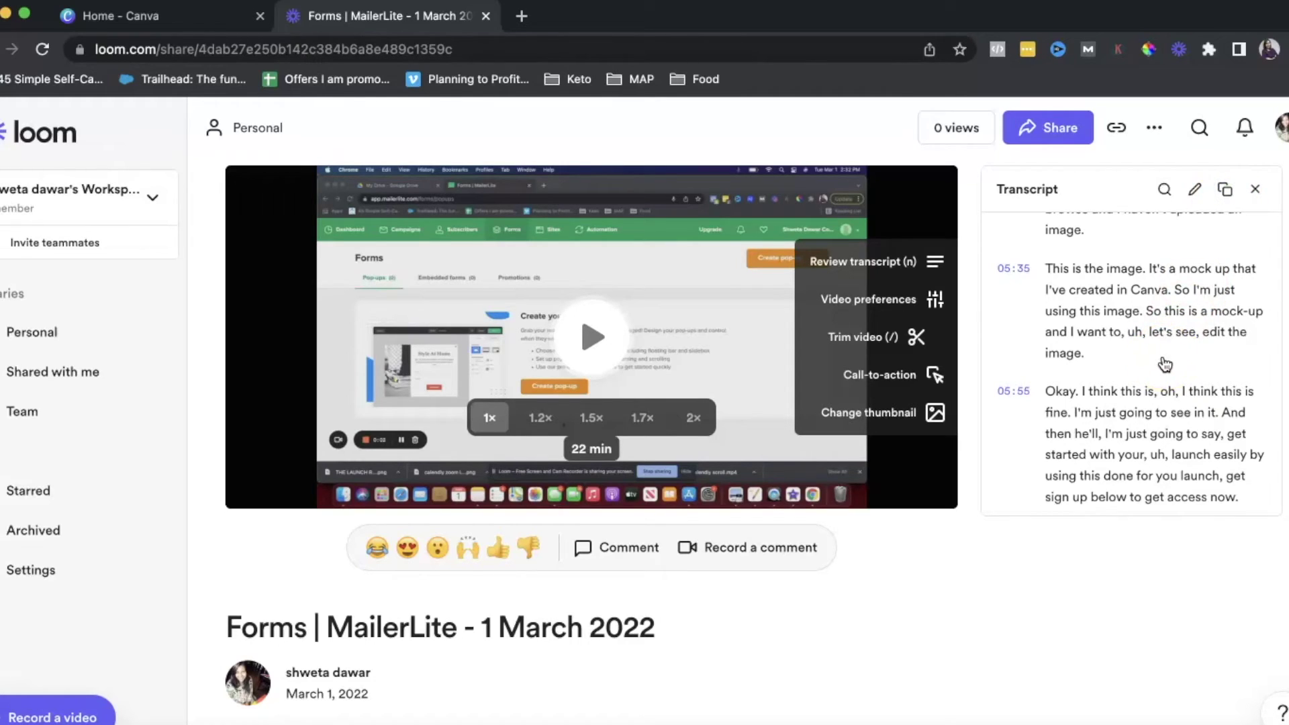
pyautogui.click(1105, 368)
pyautogui.scroll(-5, 1105, 368)
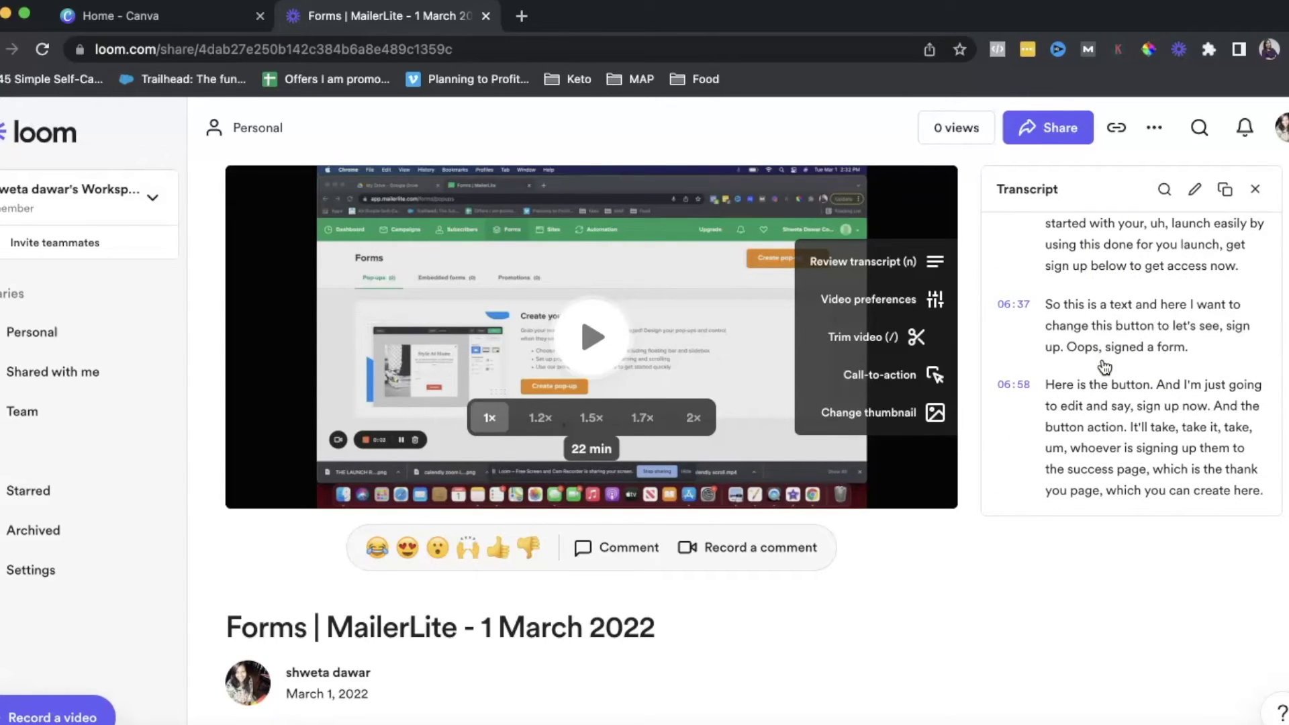
pyautogui.click(1105, 315)
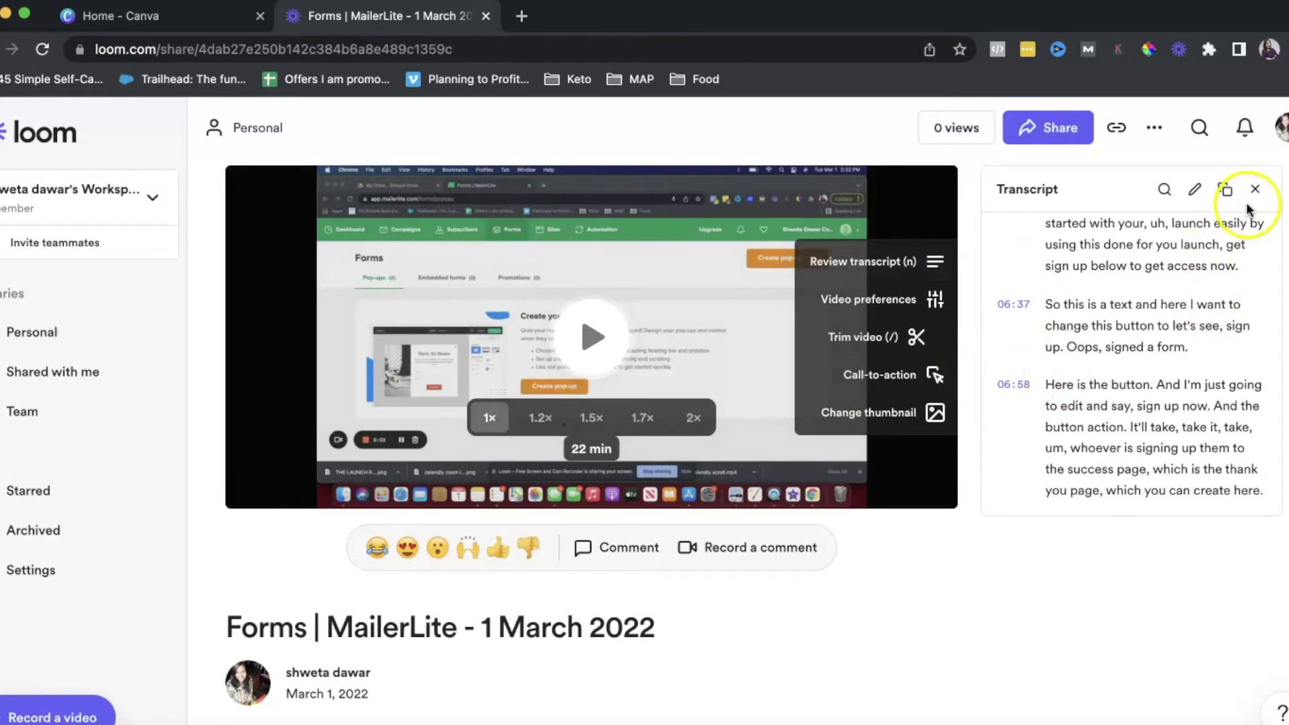
pyautogui.click(1254, 194)
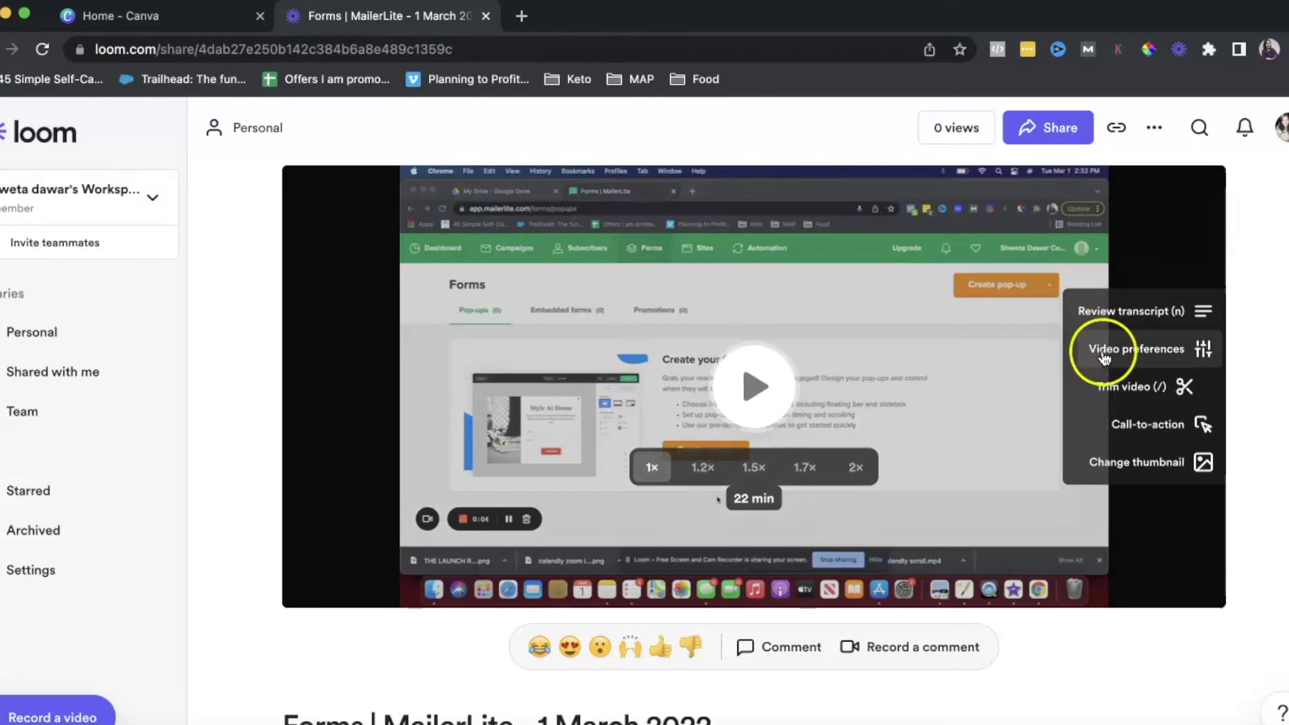
# - Open the video preferences and examine the comment, reaction, branding, download, analytics, transcript and noise settings
pyautogui.click(1113, 350)
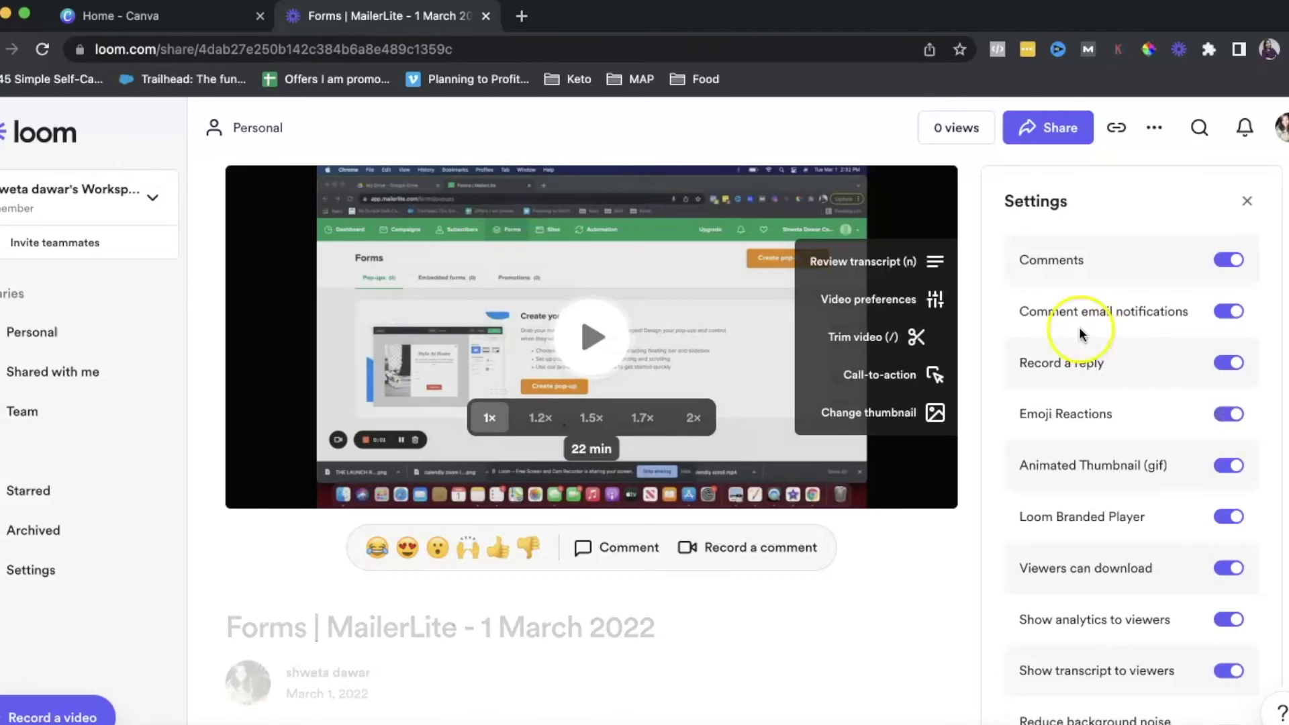
pyautogui.scroll(-2, 1115, 443)
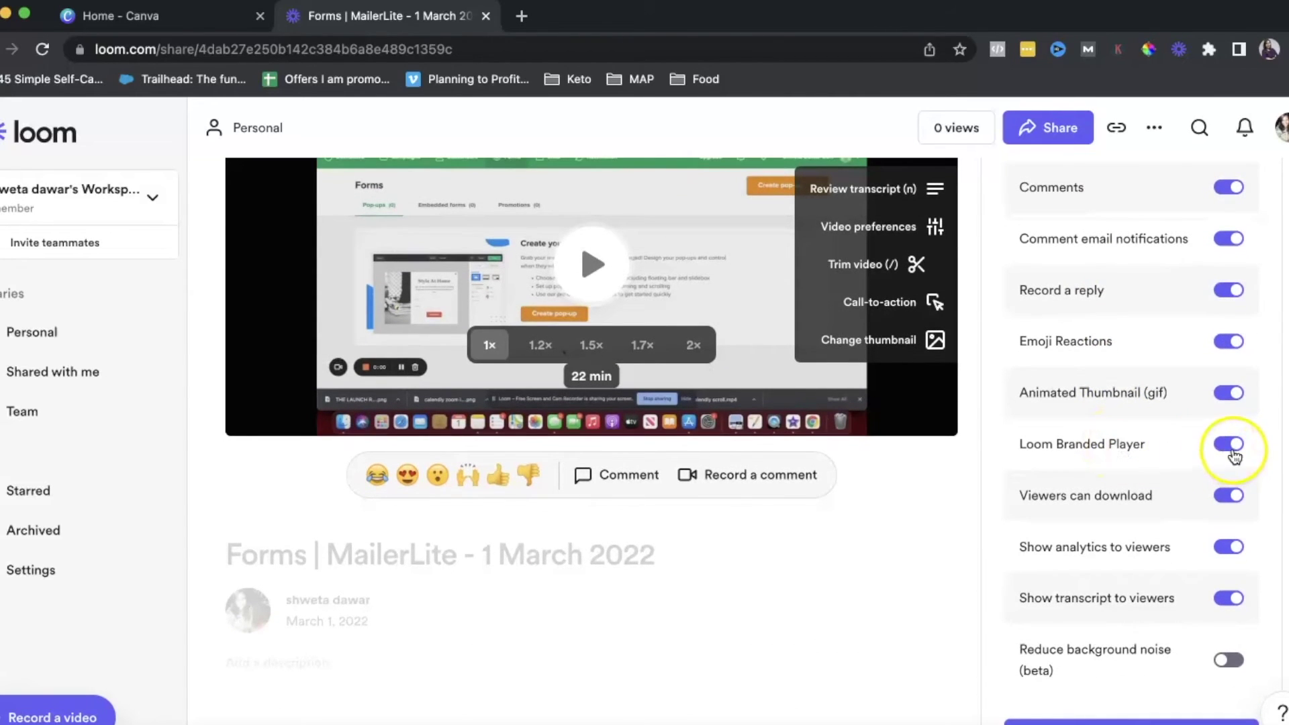
pyautogui.scroll(-1, 1234, 458)
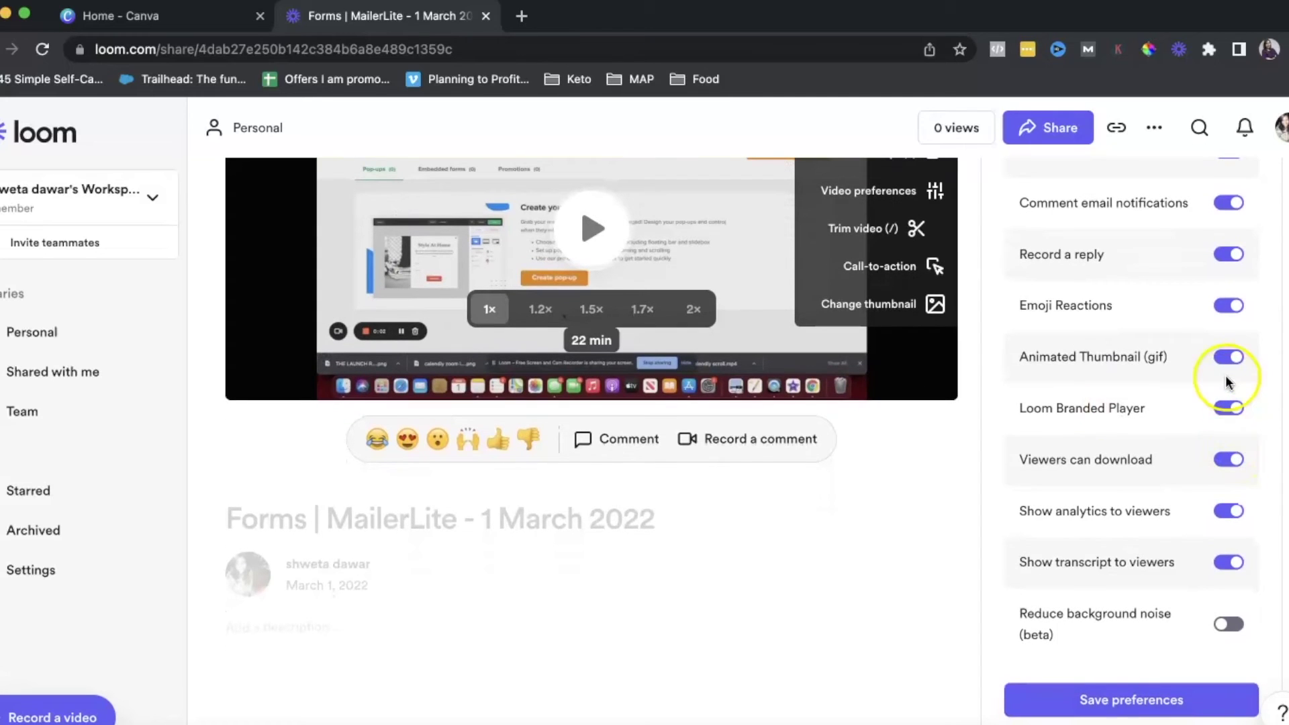
pyautogui.scroll(2, 1231, 363)
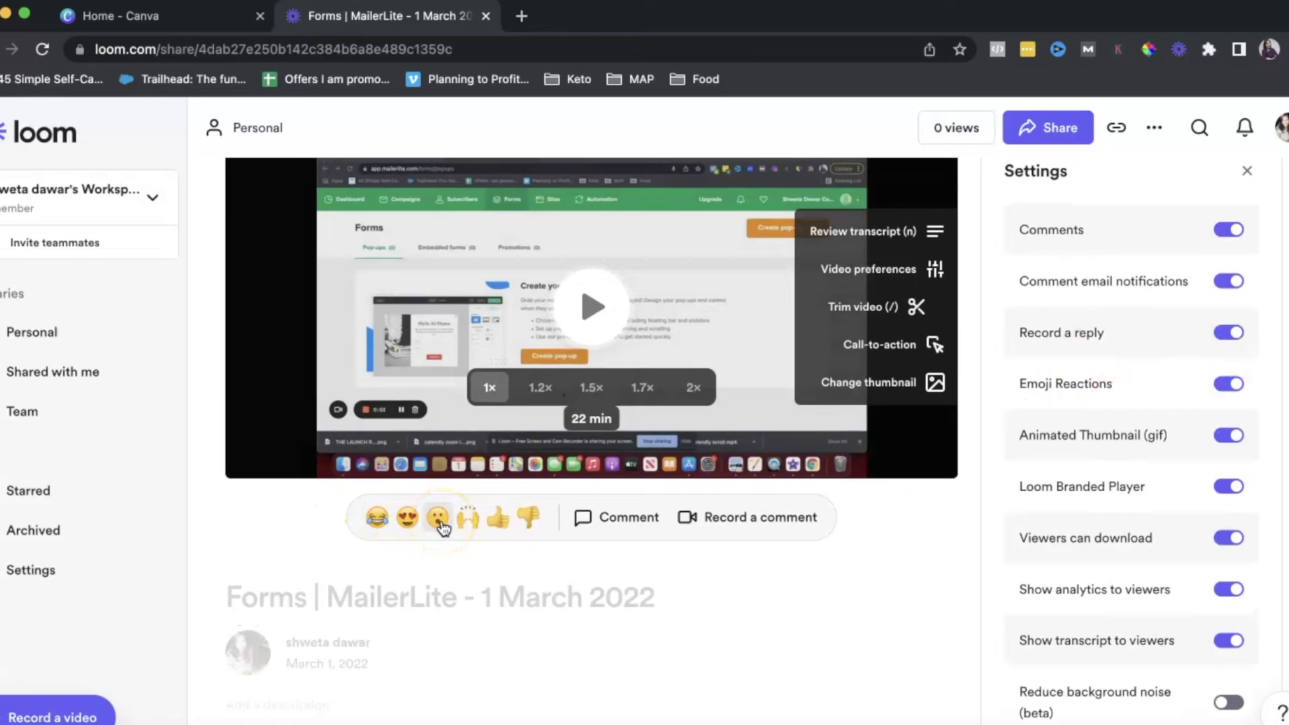
pyautogui.click(973, 458)
pyautogui.scroll(-2, 1101, 470)
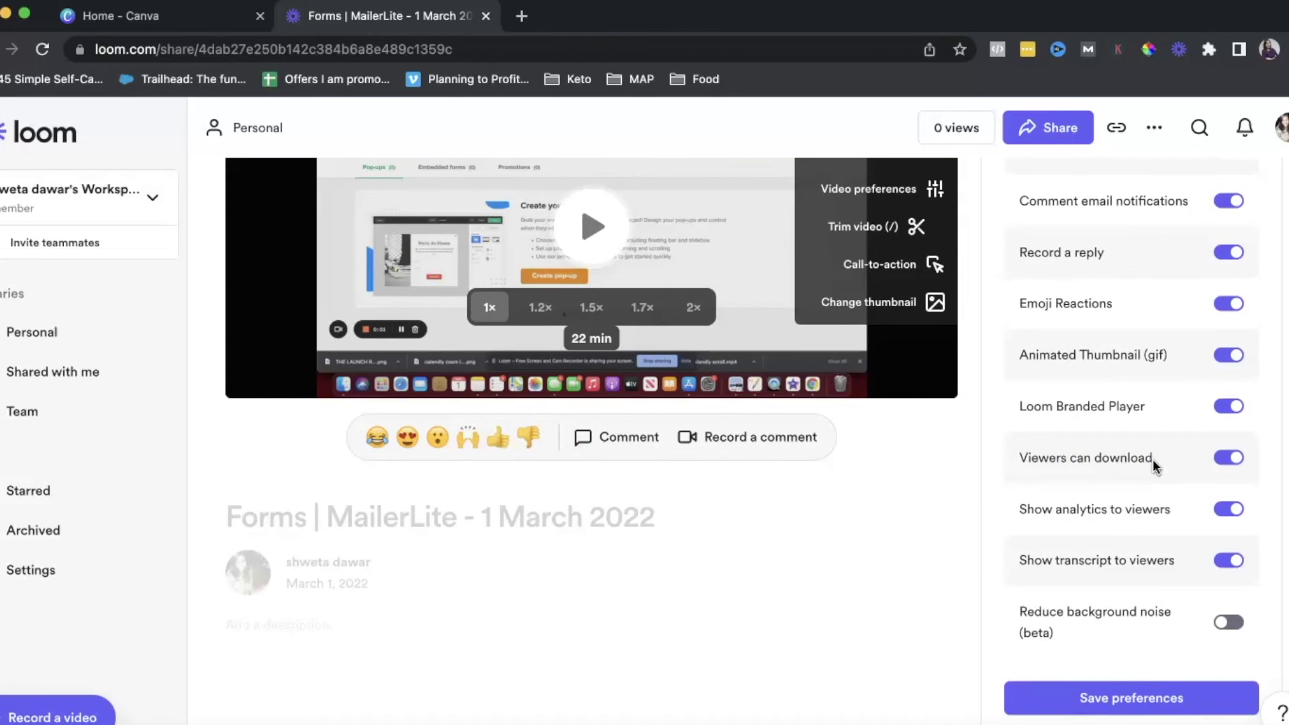
# - Turn on Reduce background noise, switch Record a reply off and on again, and close the preferences without saving
pyautogui.click(1225, 624)
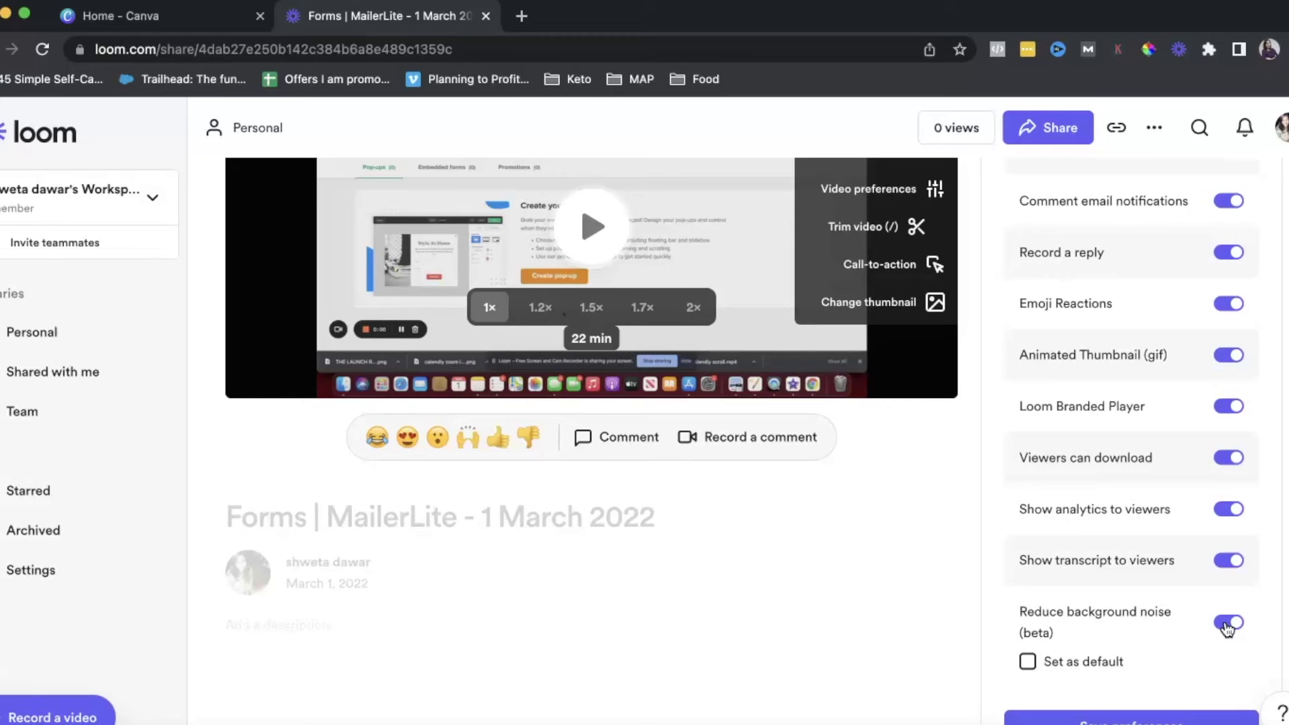
pyautogui.scroll(3, 1226, 628)
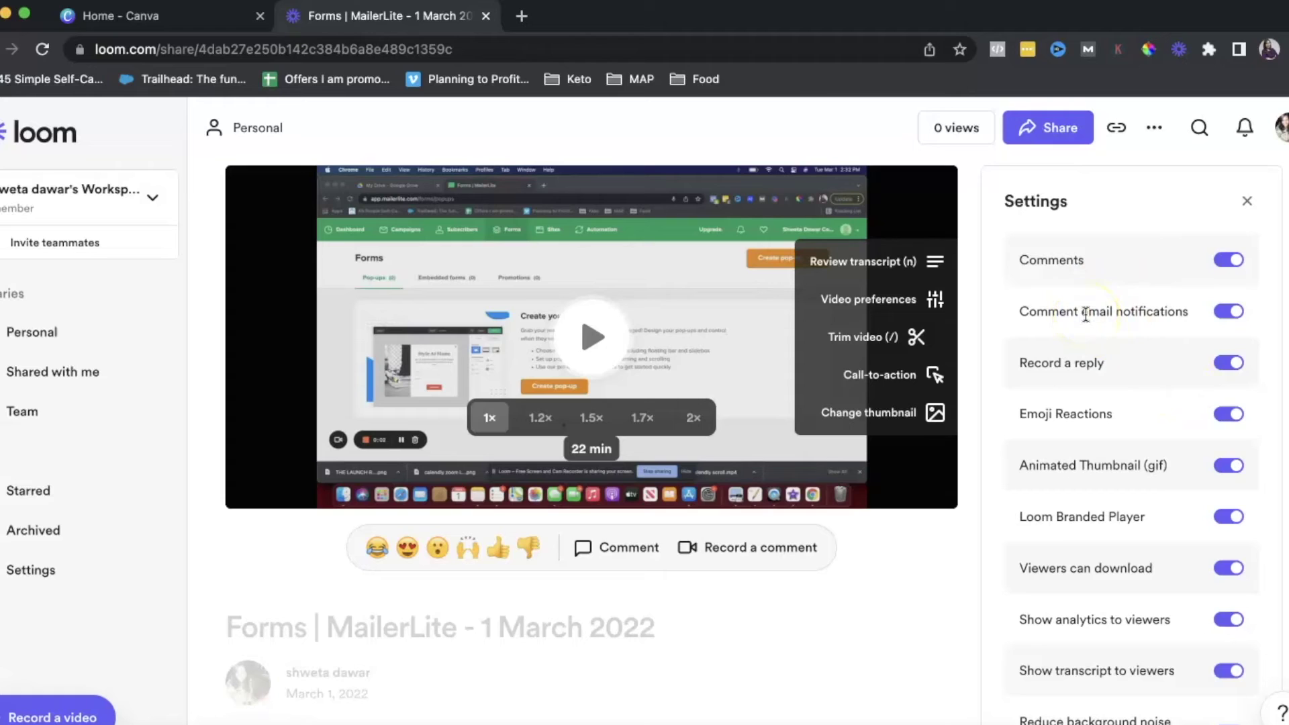
pyautogui.click(1226, 366)
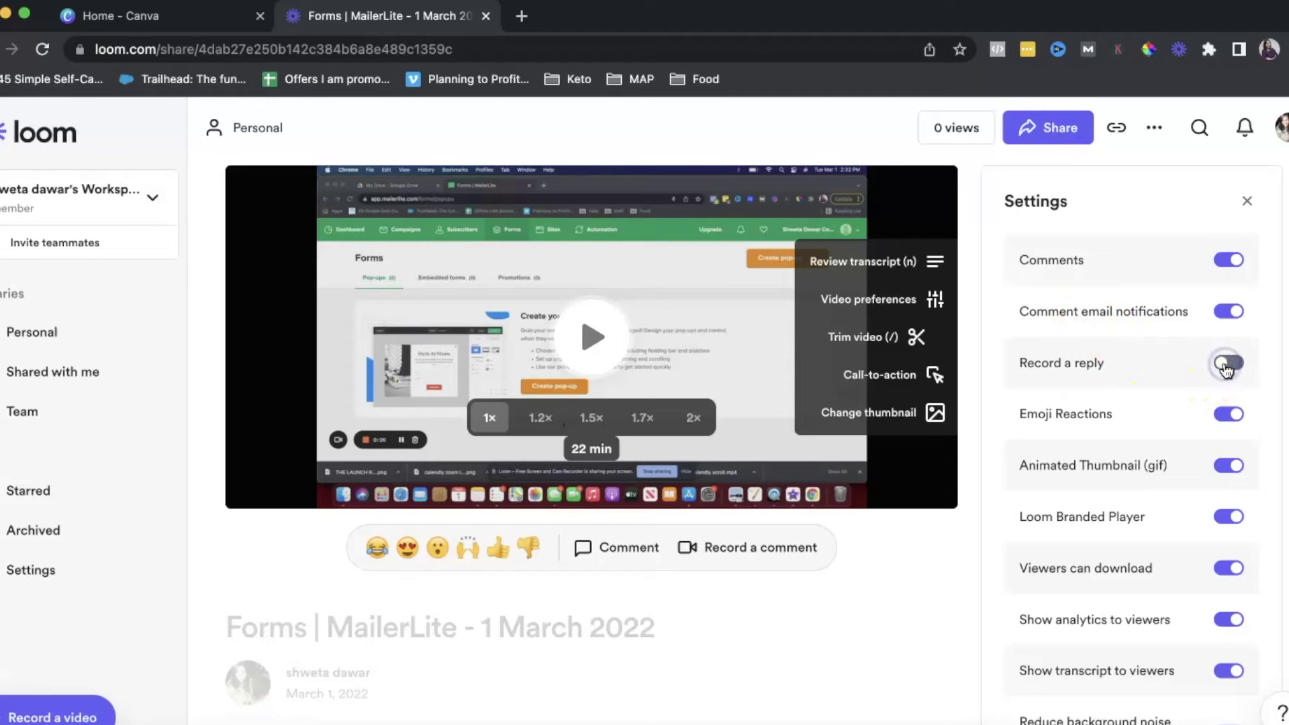
pyautogui.click(1229, 362)
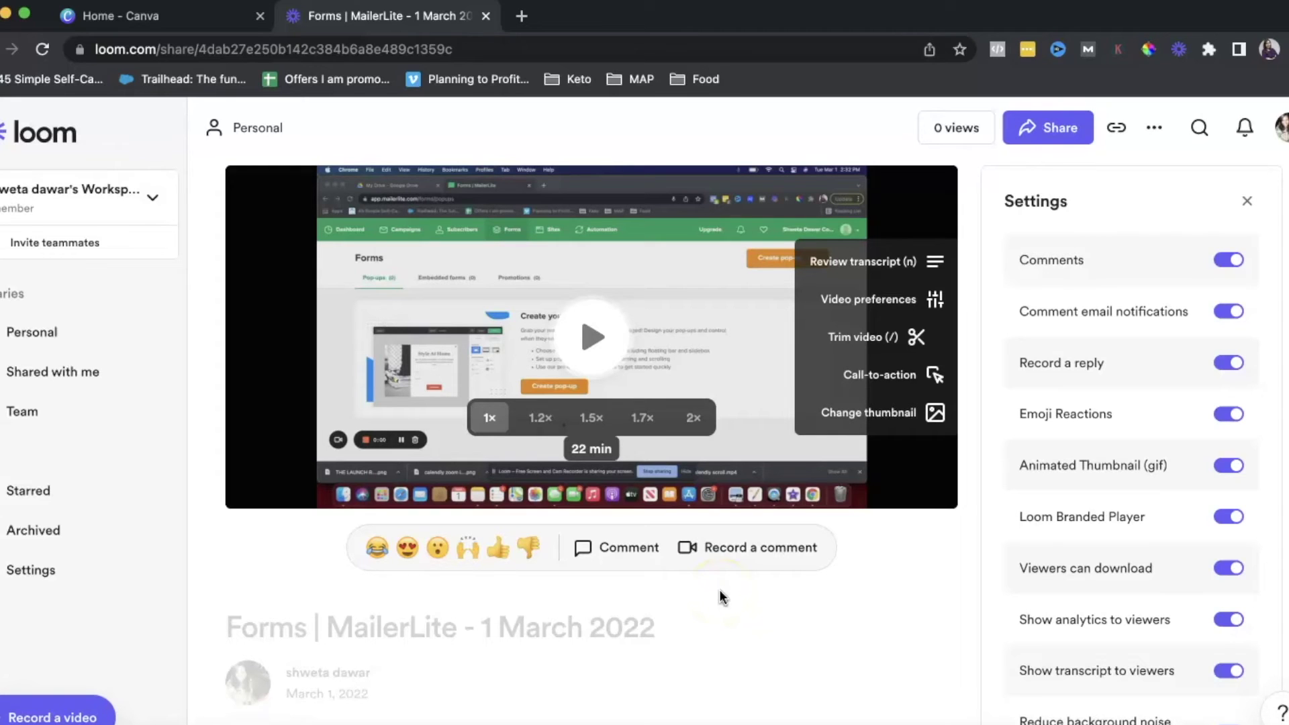
pyautogui.click(1247, 201)
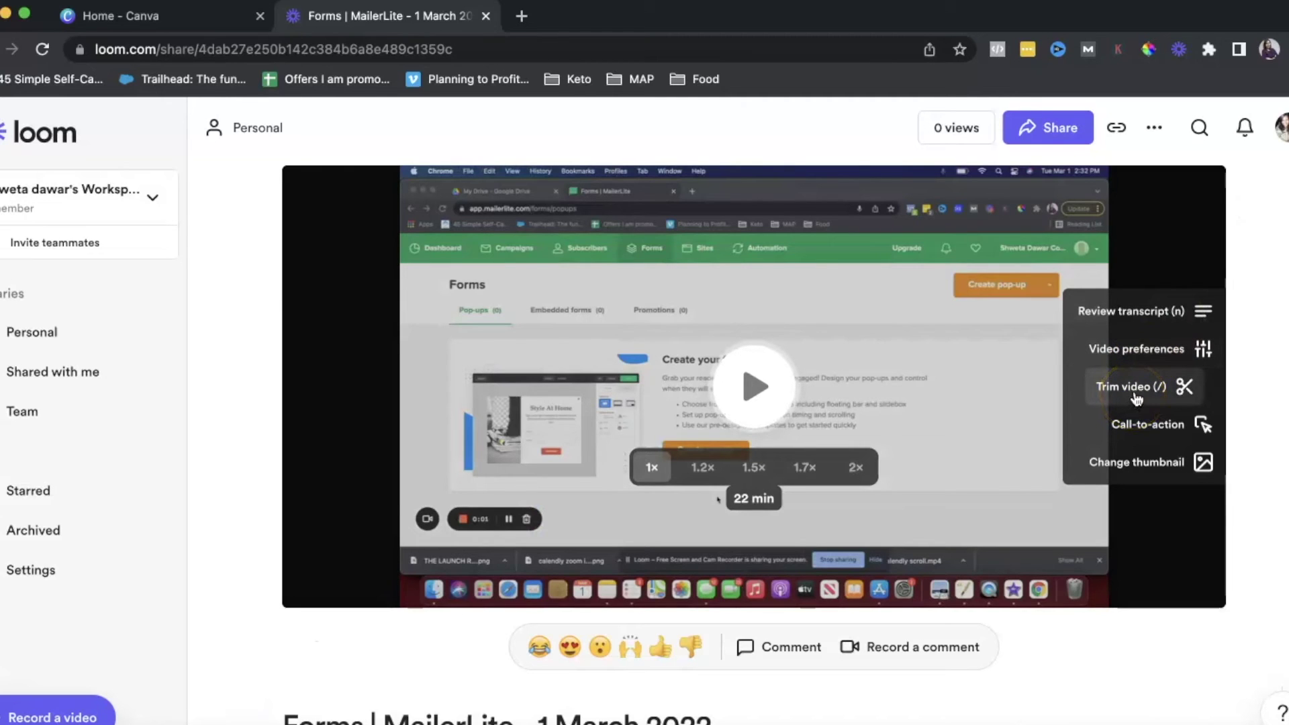
# - Open the video for trimming and shorten its end to about 20:02
pyautogui.click(1137, 399)
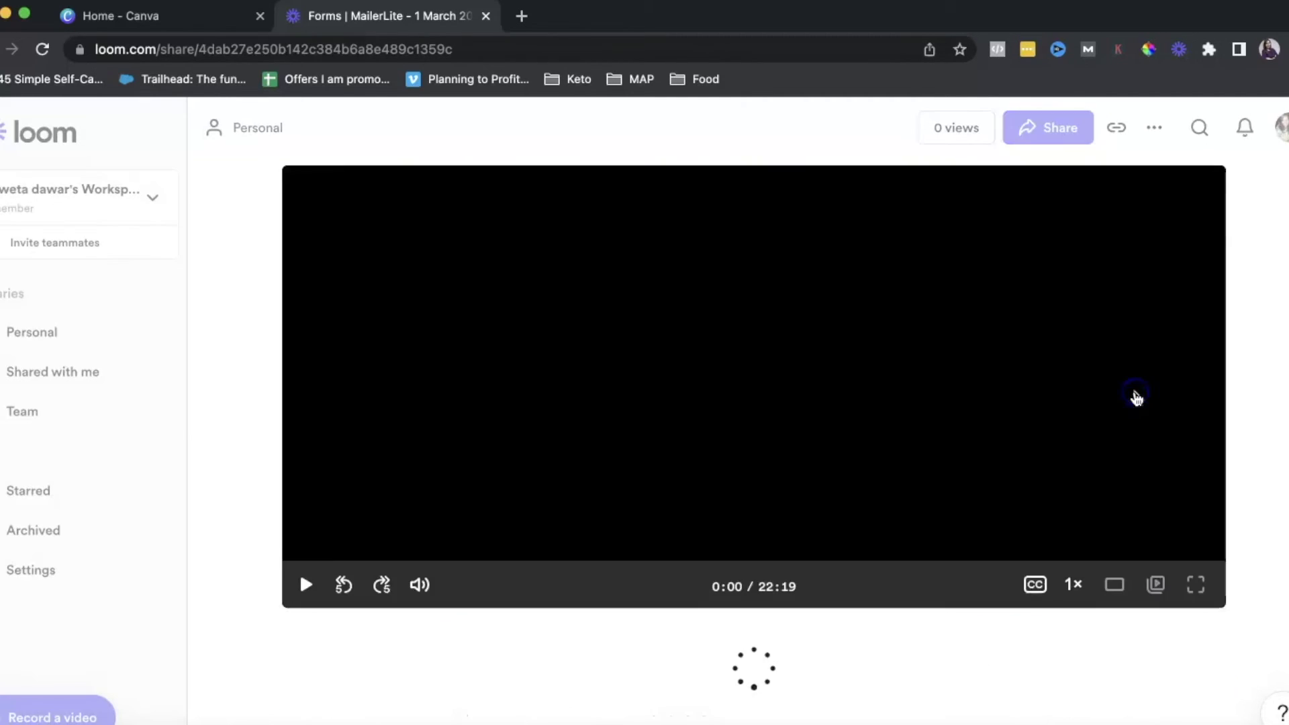
pyautogui.click(866, 383)
pyautogui.click(645, 408)
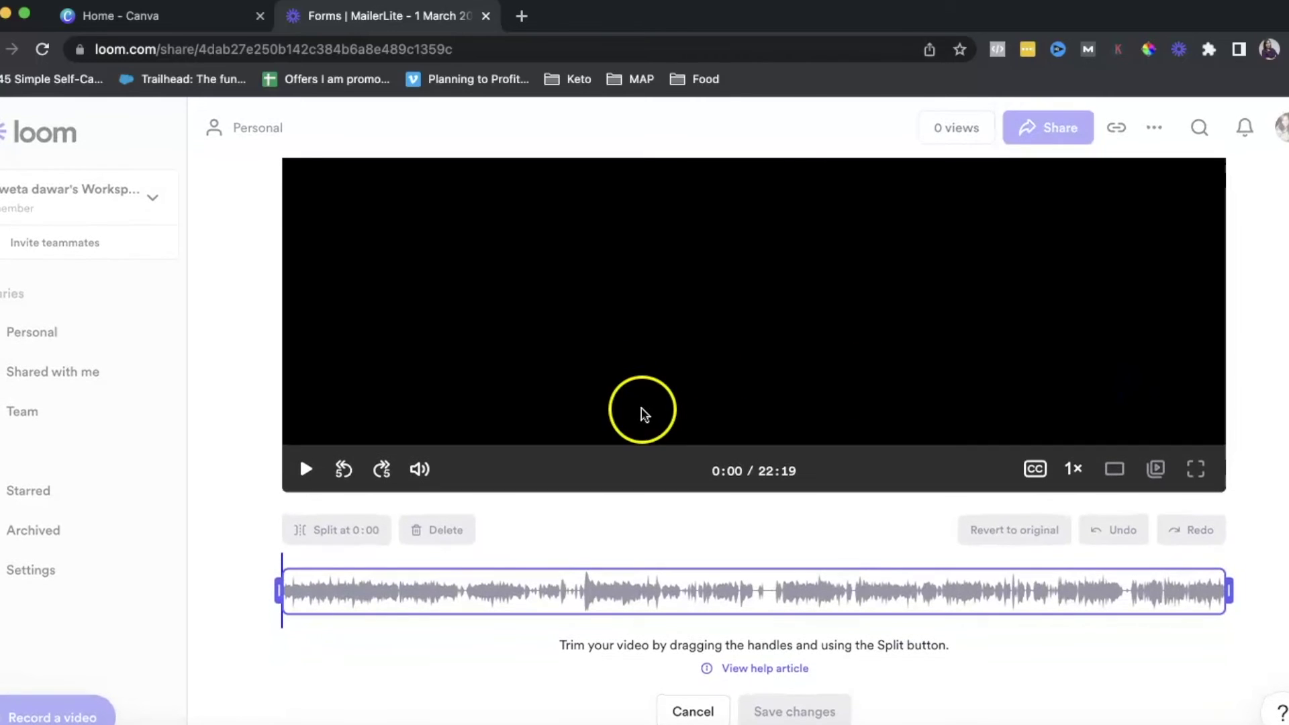
pyautogui.click(768, 501)
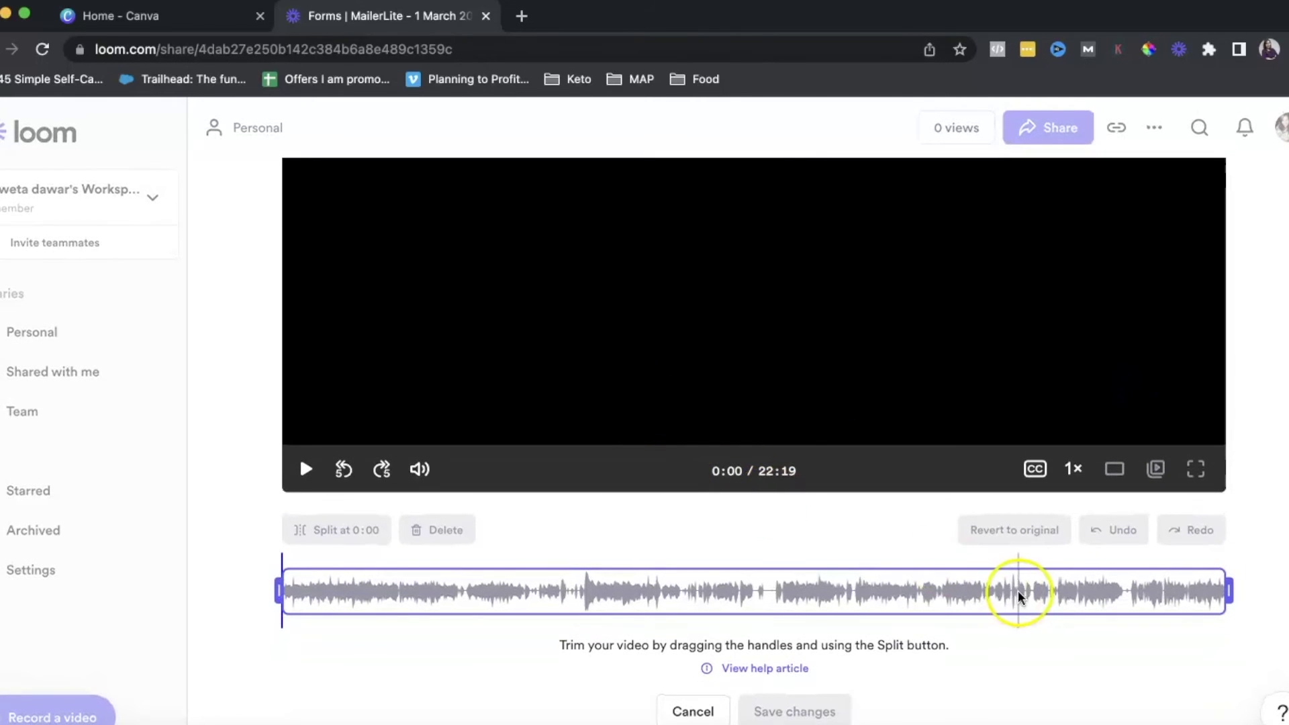
pyautogui.moveTo(1227, 594); pyautogui.dragTo(1133, 593)
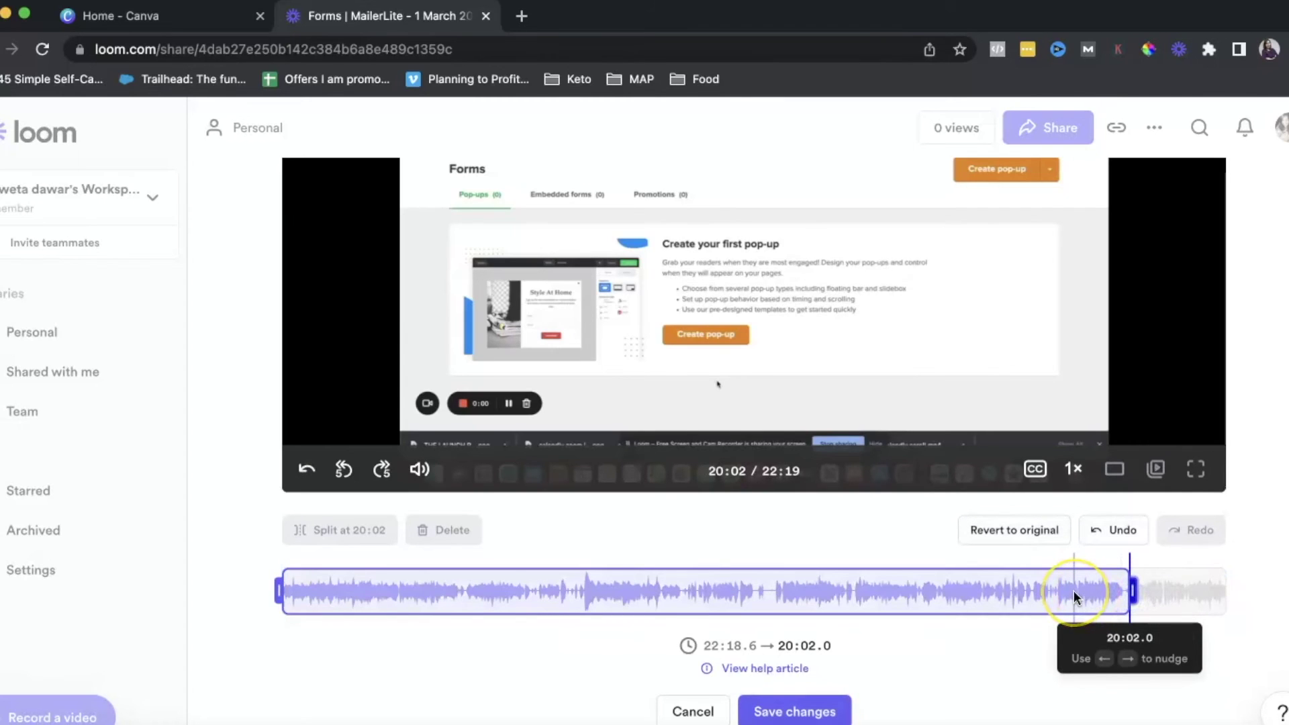
pyautogui.rightClick(1073, 591)
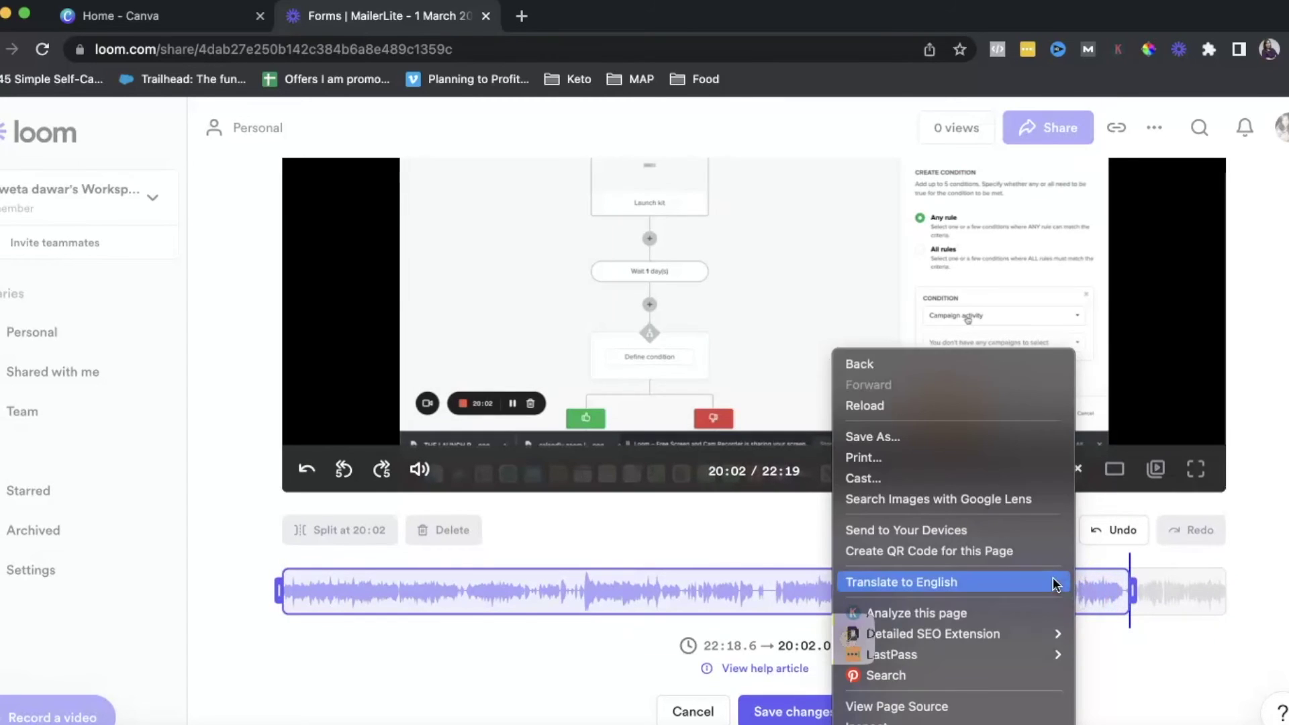
pyautogui.click(1107, 587)
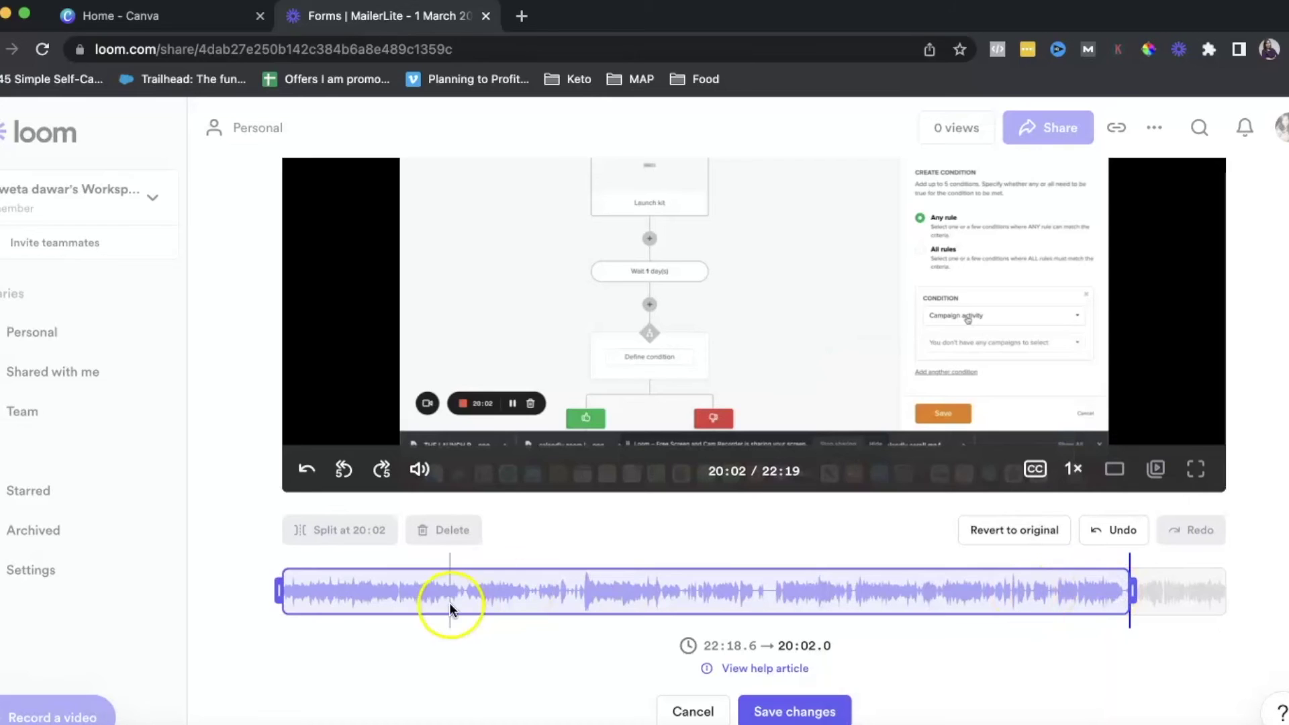
# - Split the clip at 1:24 and trim the end of the second segment back to about 18:00
pyautogui.click(341, 595)
pyautogui.click(334, 540)
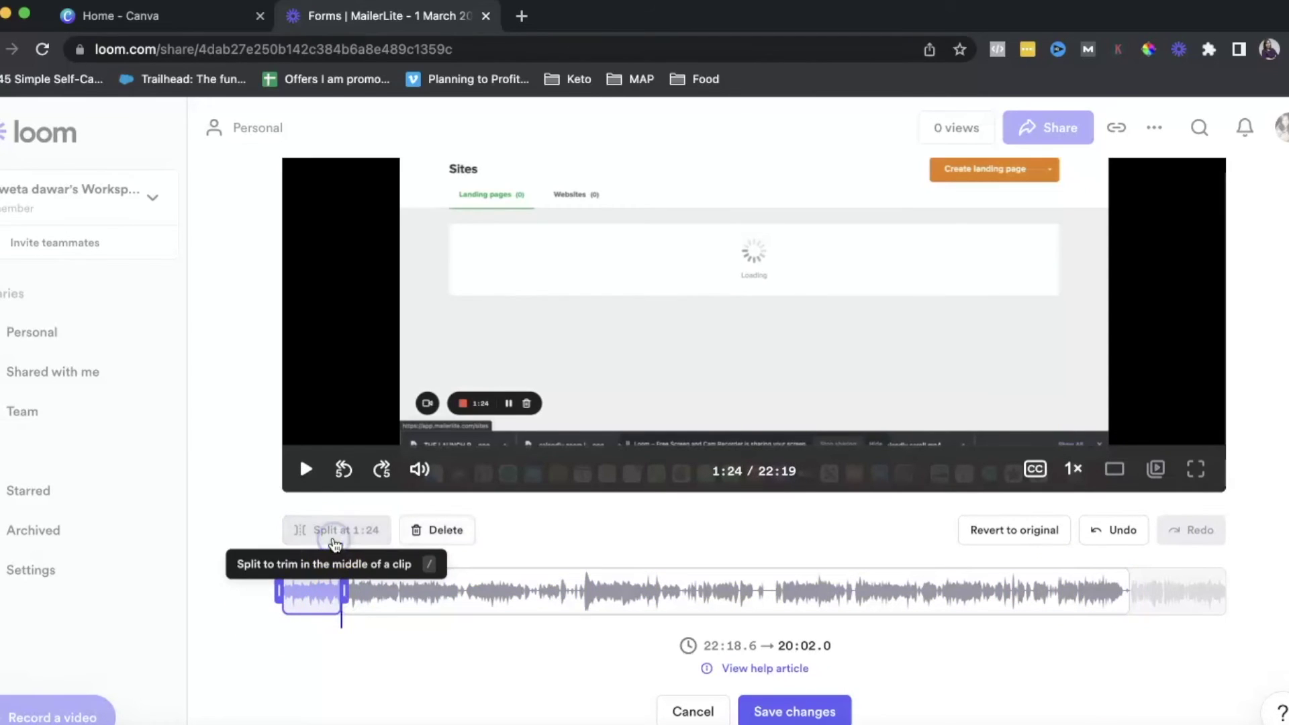
pyautogui.click(361, 603)
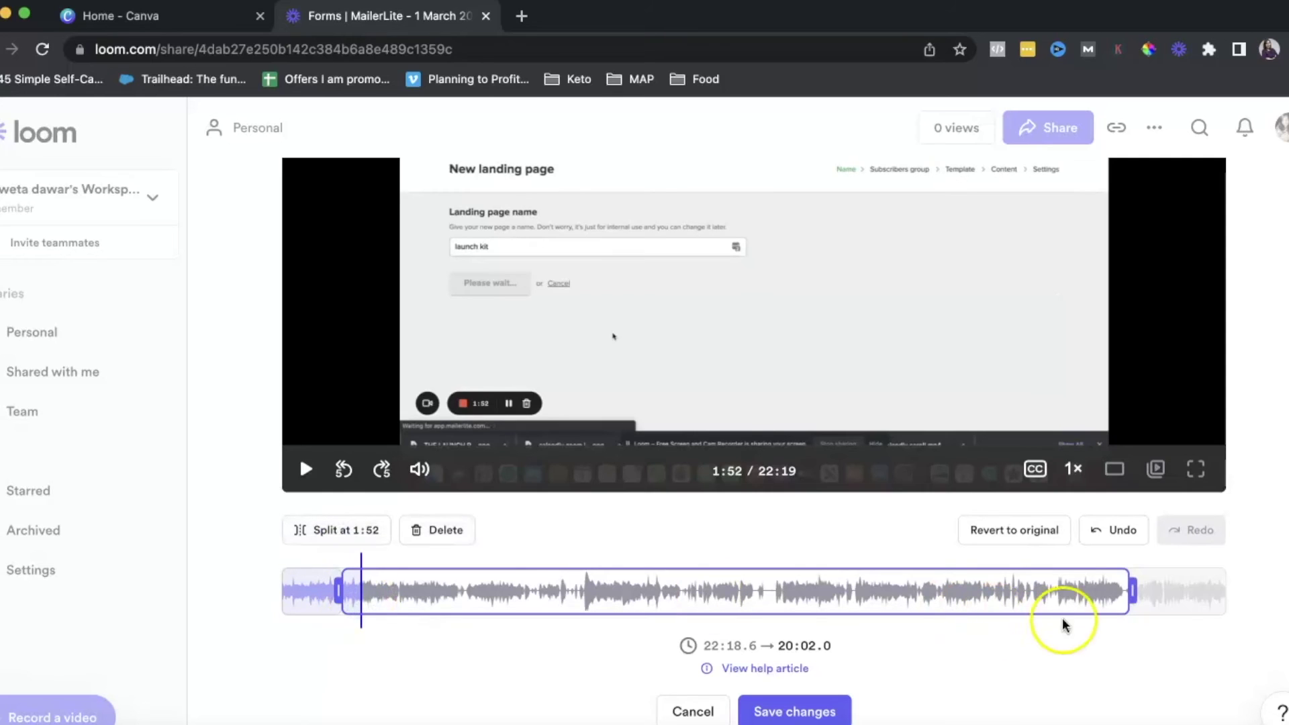
pyautogui.moveTo(1132, 594); pyautogui.dragTo(1045, 597)
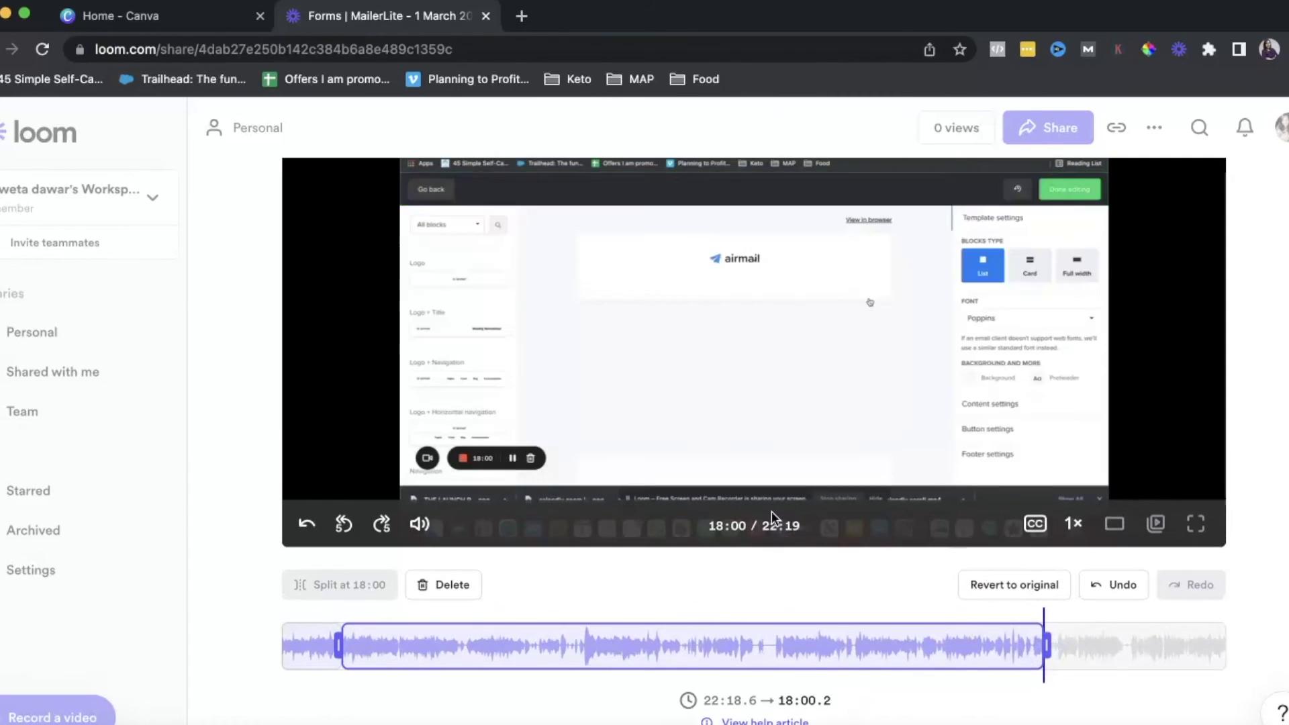
# - Try reverting the trimmed video to the original, undo that, and leave trimming with the unsaved changes discarded
pyautogui.click(990, 583)
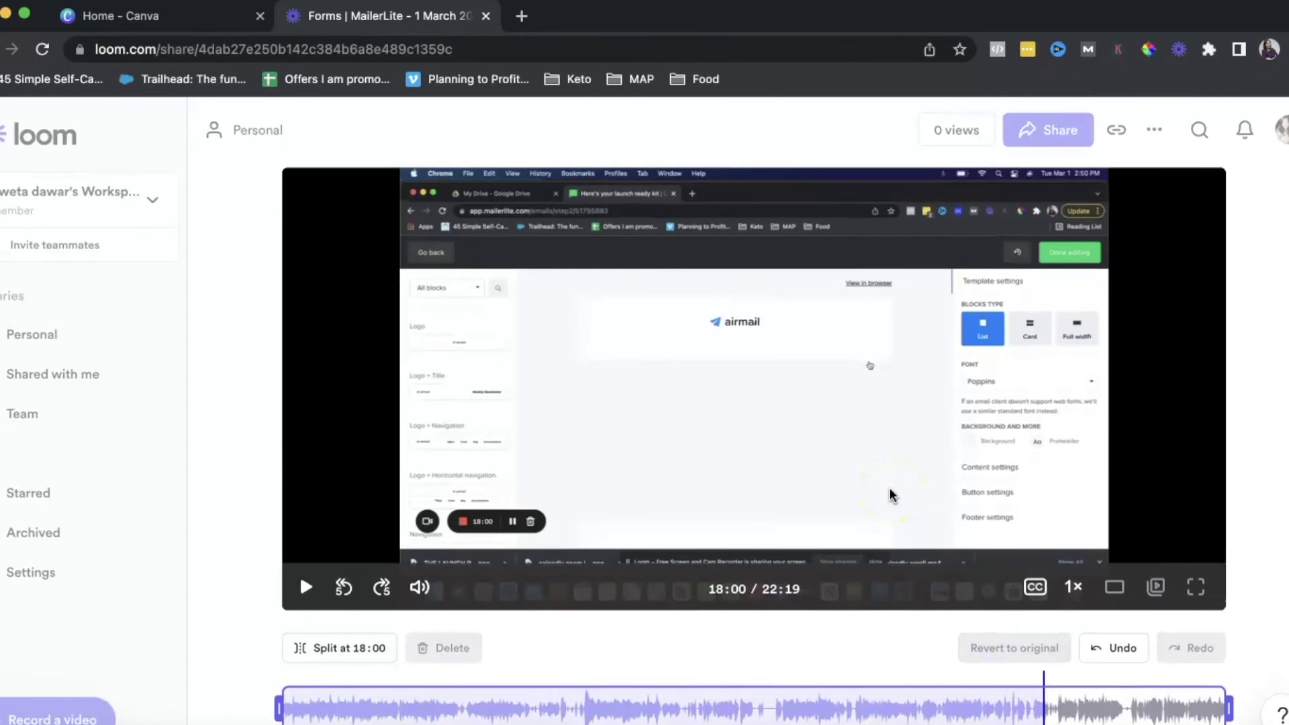
pyautogui.scroll(-3, 770, 493)
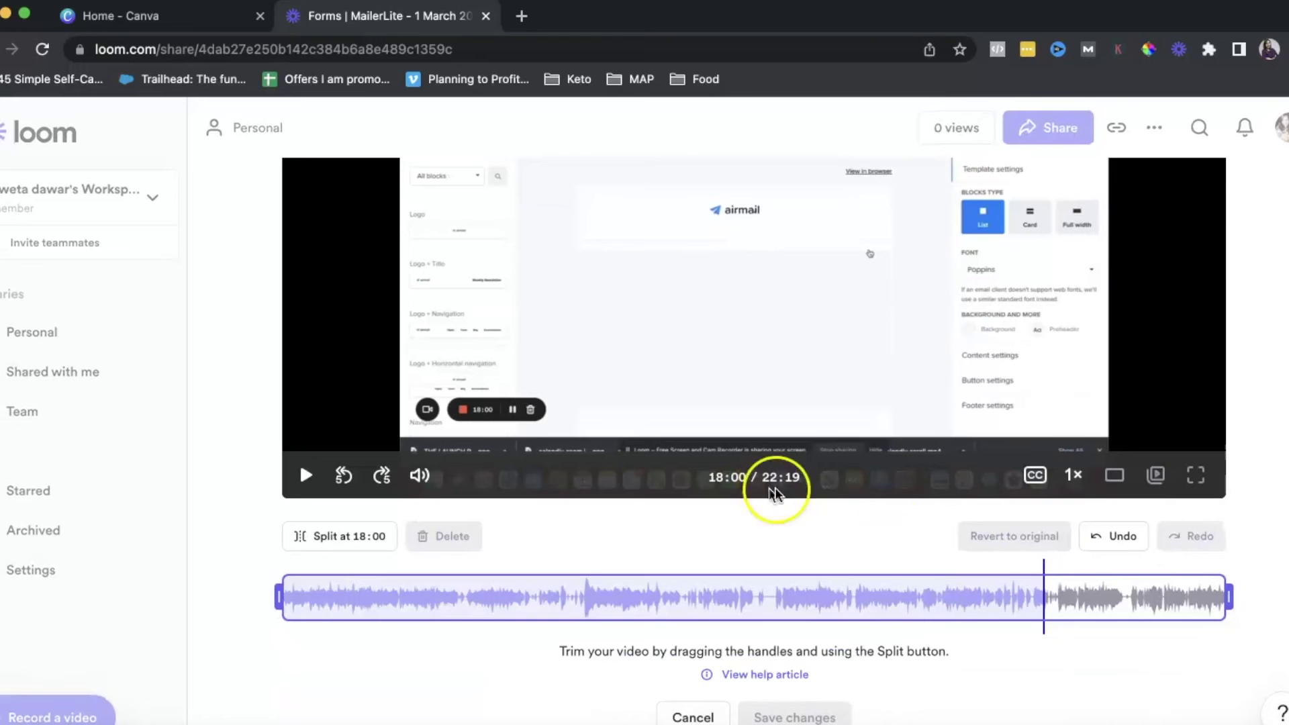
pyautogui.click(1111, 556)
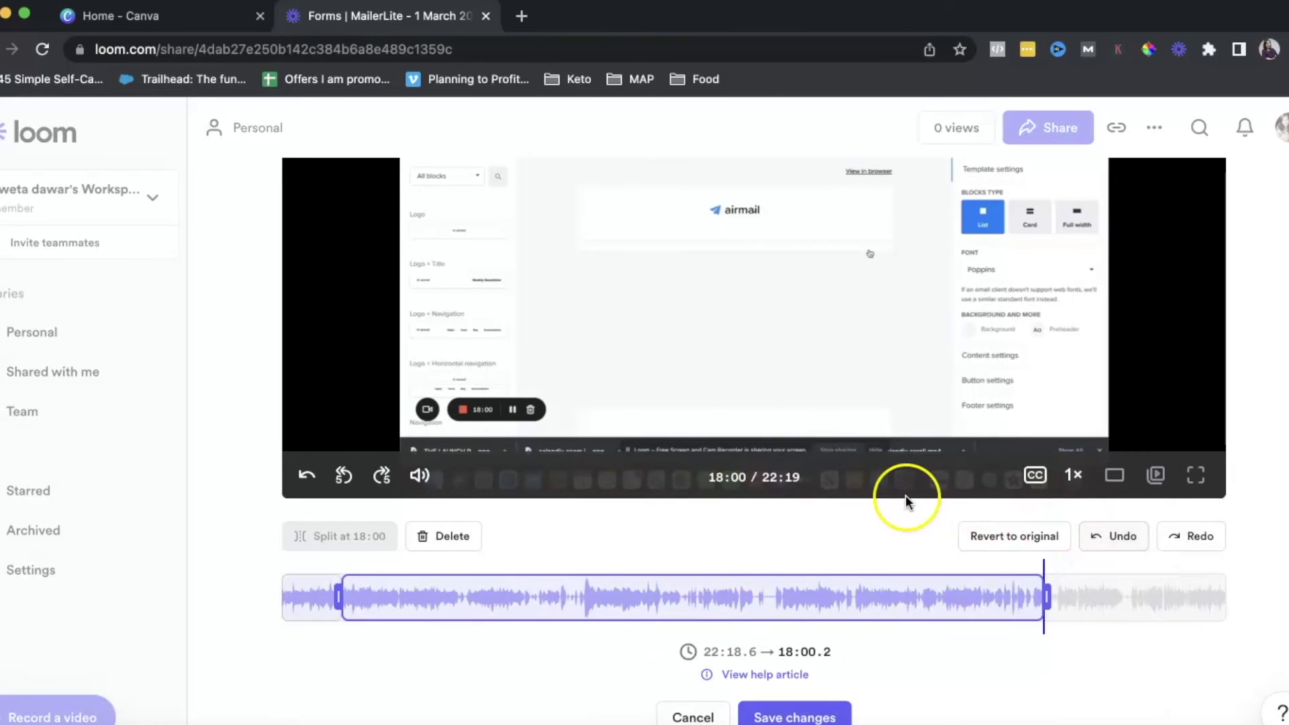
pyautogui.click(692, 716)
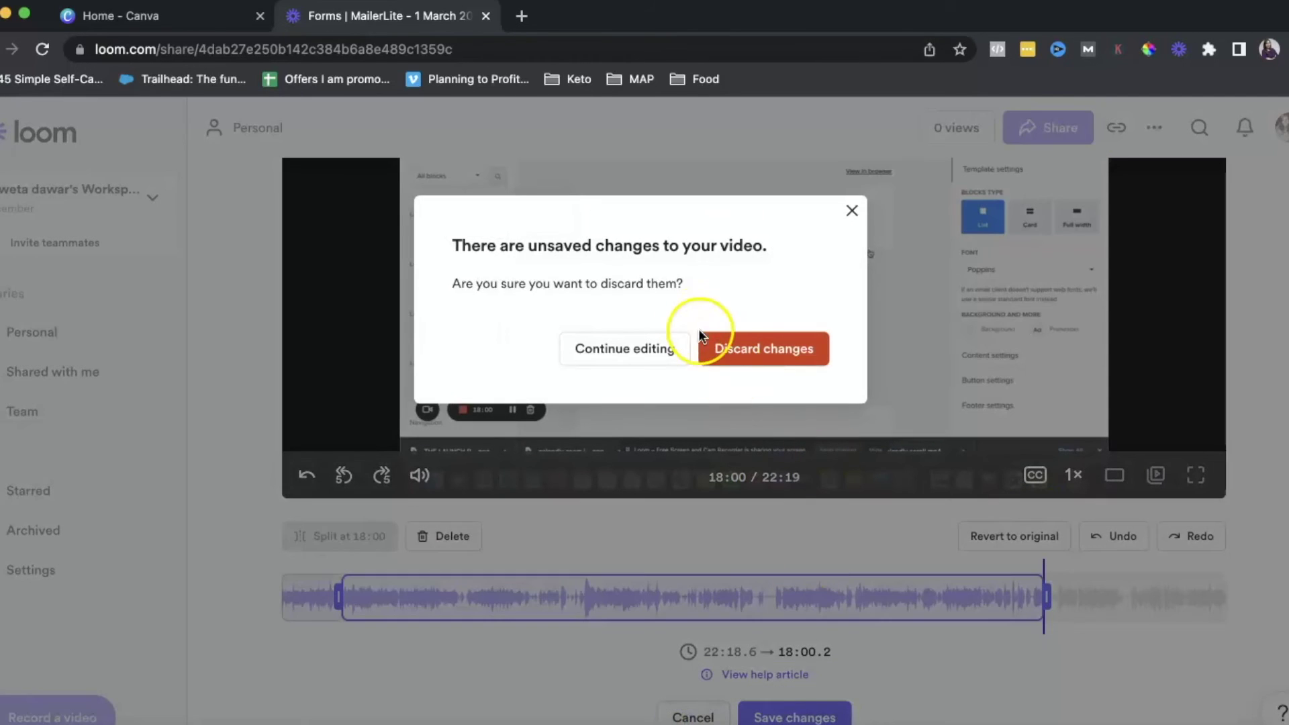
pyautogui.click(739, 359)
# - Start a call-to-action for the video with button colour #3eff93 and Rounded corner style, without saving it
pyautogui.moveTo(878, 374)
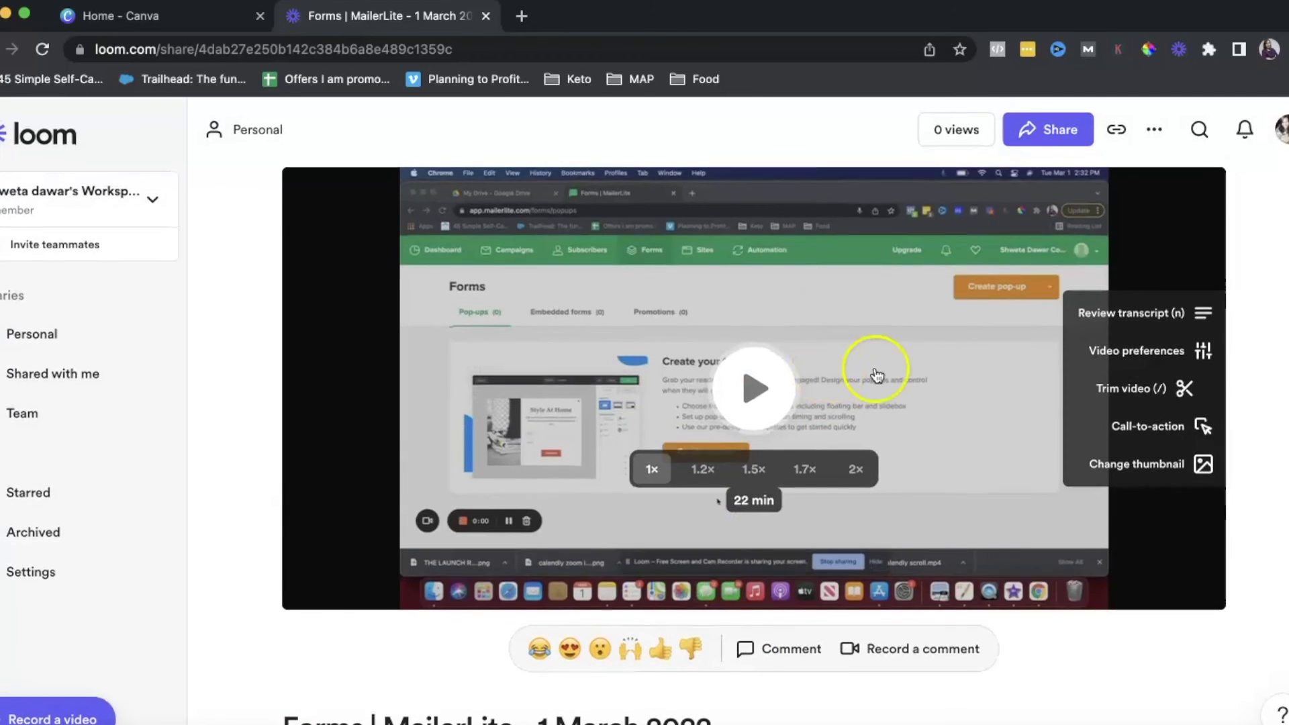
pyautogui.click(1140, 429)
pyautogui.click(629, 343)
pyautogui.click(1117, 412)
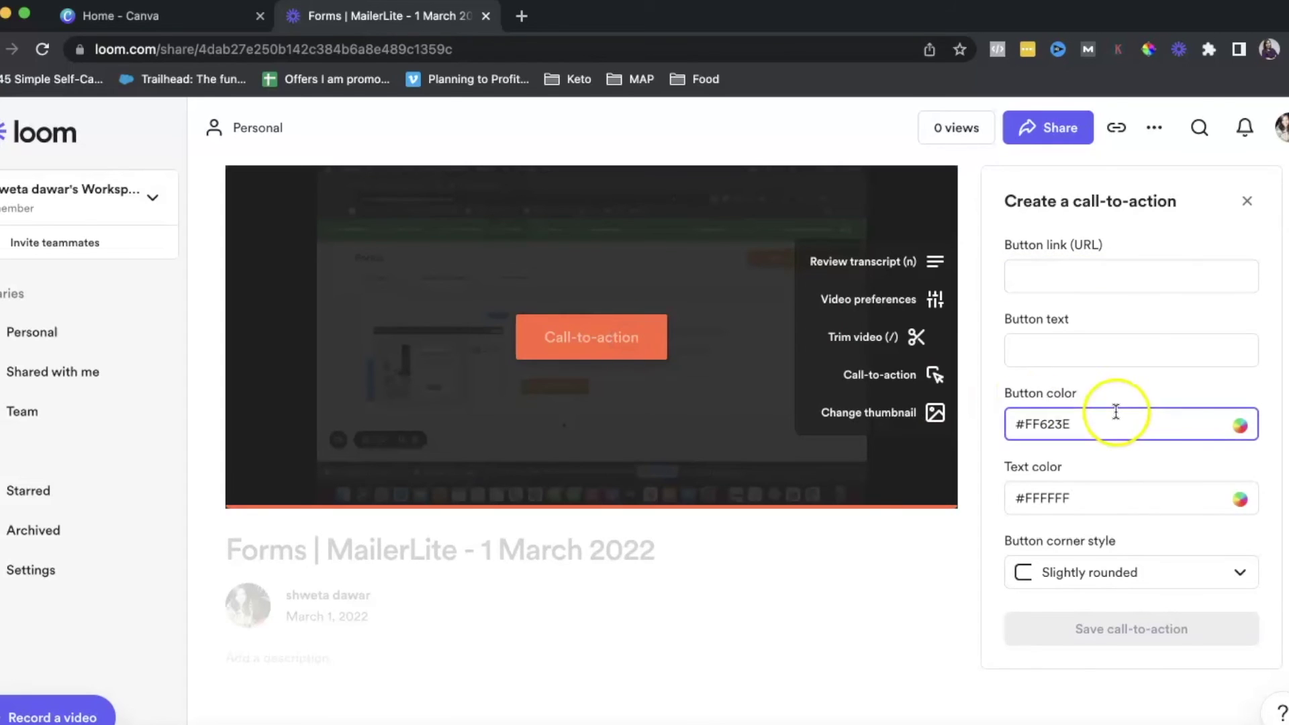
pyautogui.click(1181, 437)
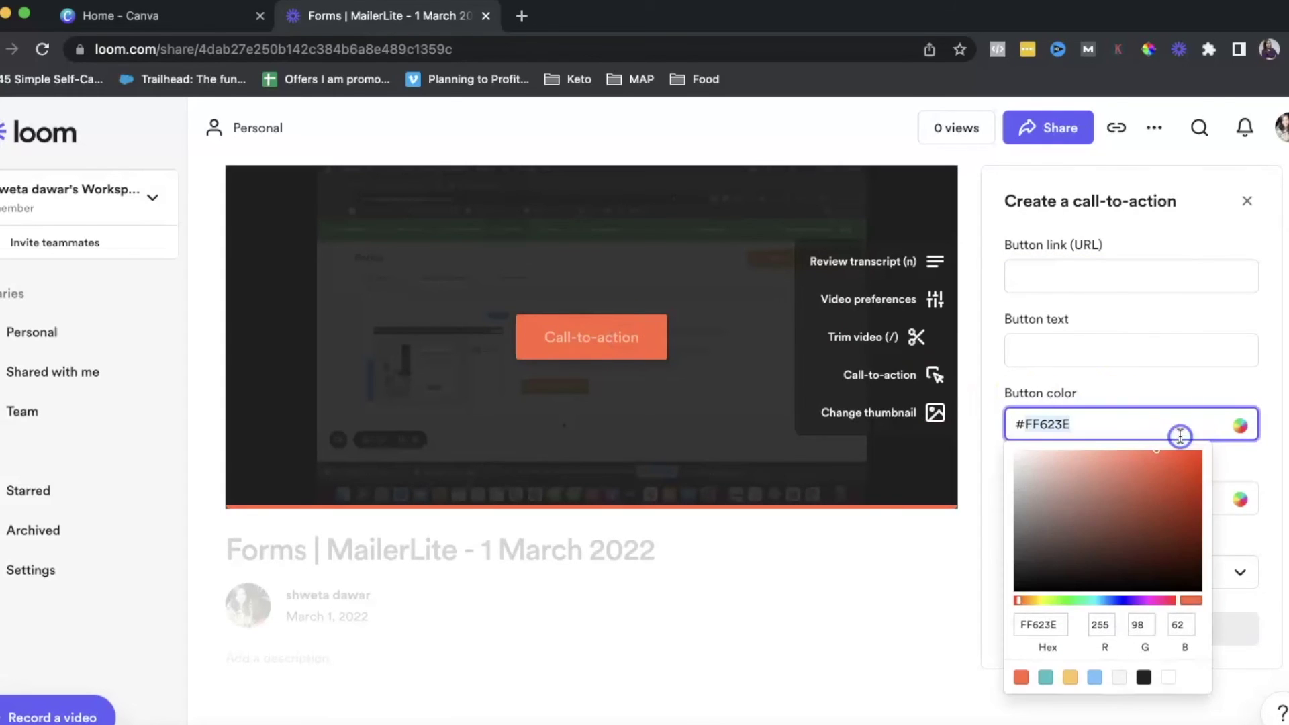
pyautogui.click(1080, 605)
pyautogui.click(904, 625)
pyautogui.click(1073, 579)
pyautogui.click(1070, 616)
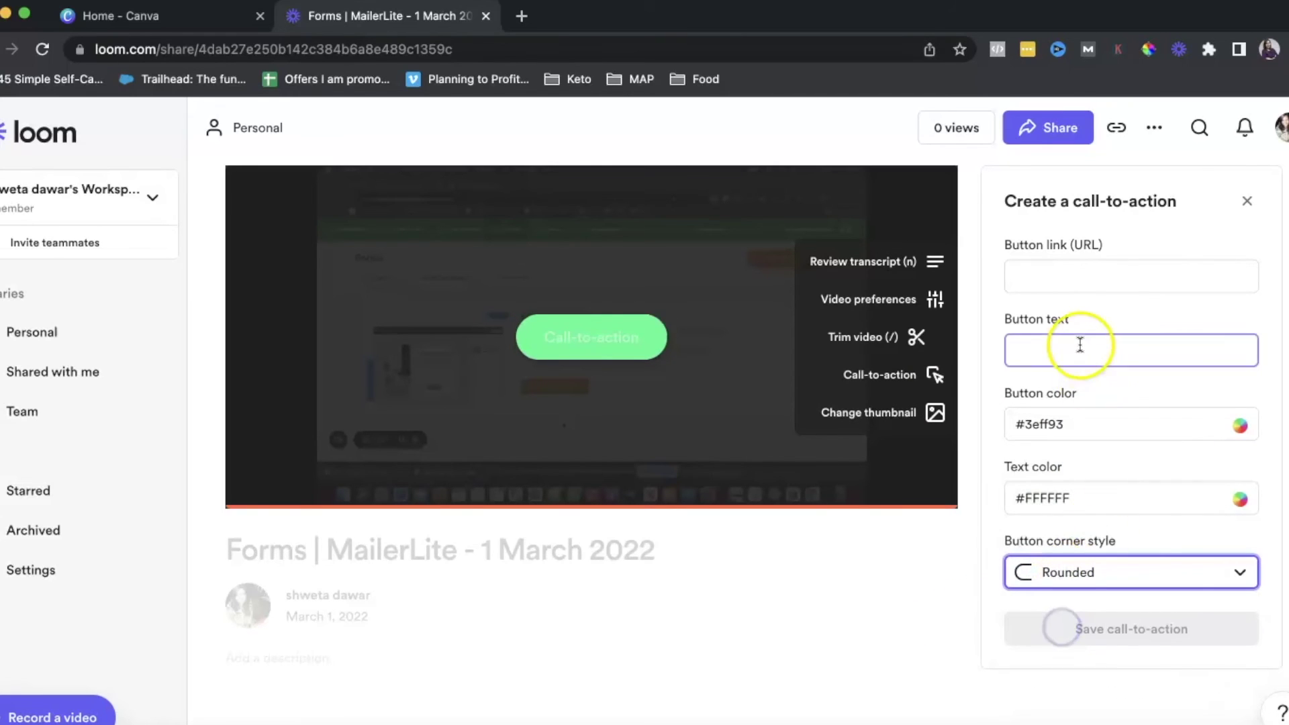
pyautogui.click(1065, 275)
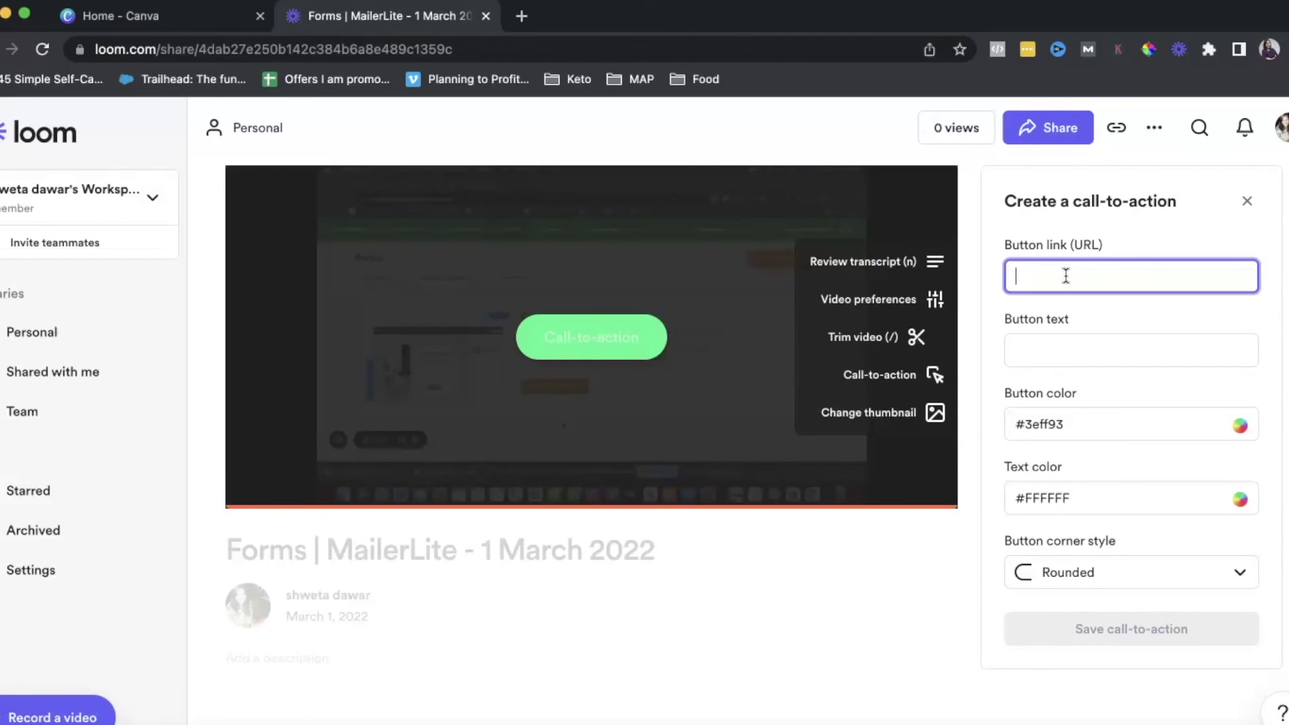
# - Open the video's thumbnail settings to view the upload and animated thumbnail options
pyautogui.click(850, 414)
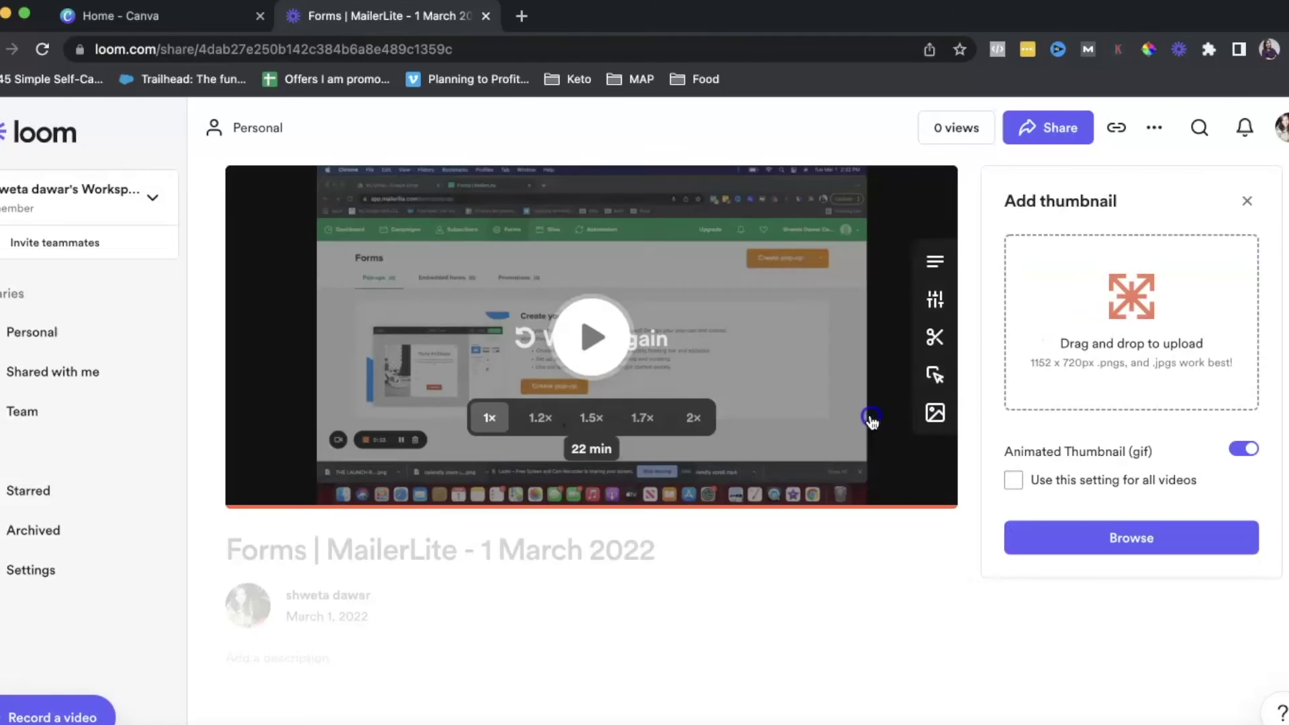
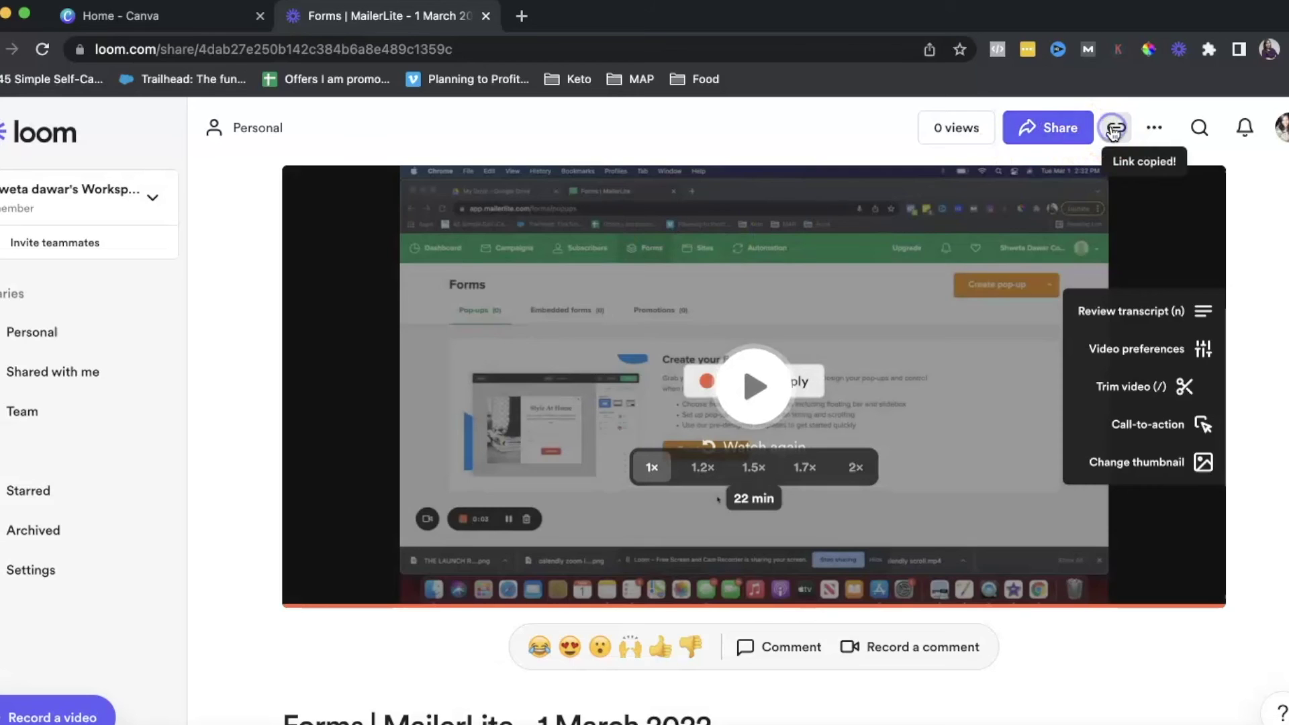
# - Try to create a folder named Youtube in the Personal Library while moving the video, and cancel the move
pyautogui.click(1155, 128)
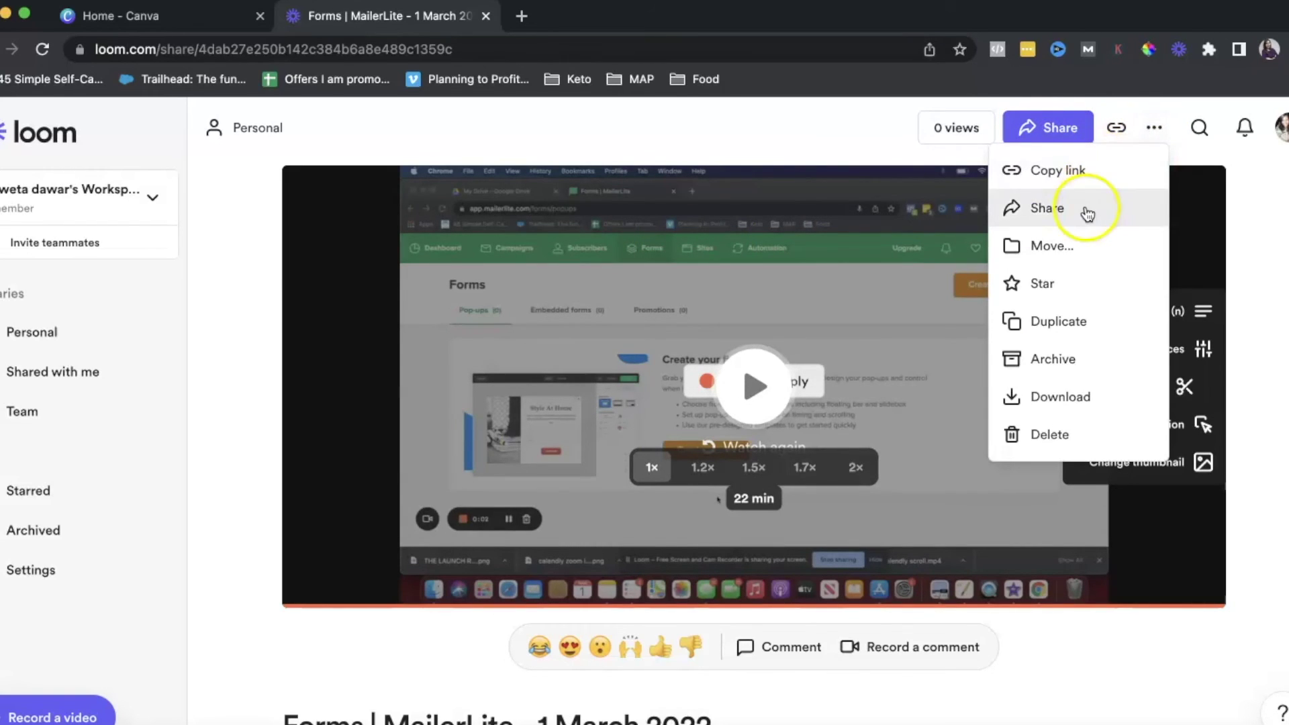
pyautogui.click(1059, 248)
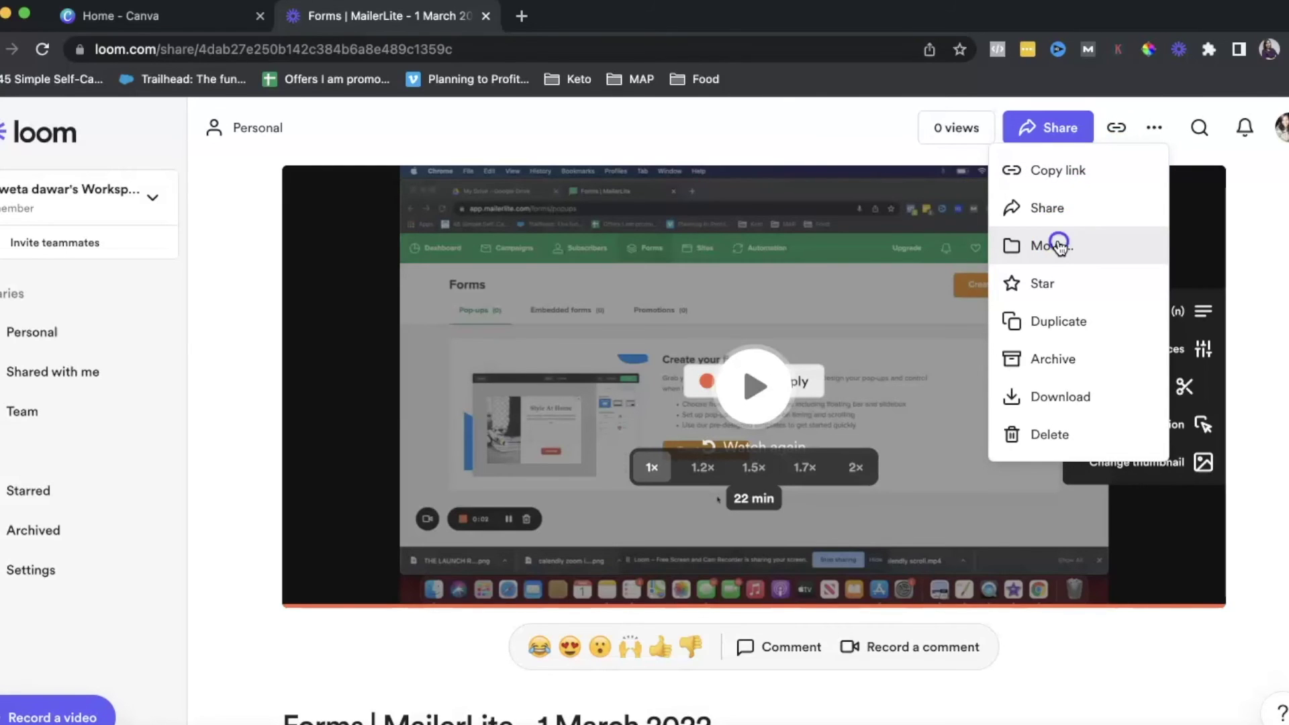
pyautogui.click(602, 330)
pyautogui.click(602, 329)
pyautogui.scroll(-2, 681, 555)
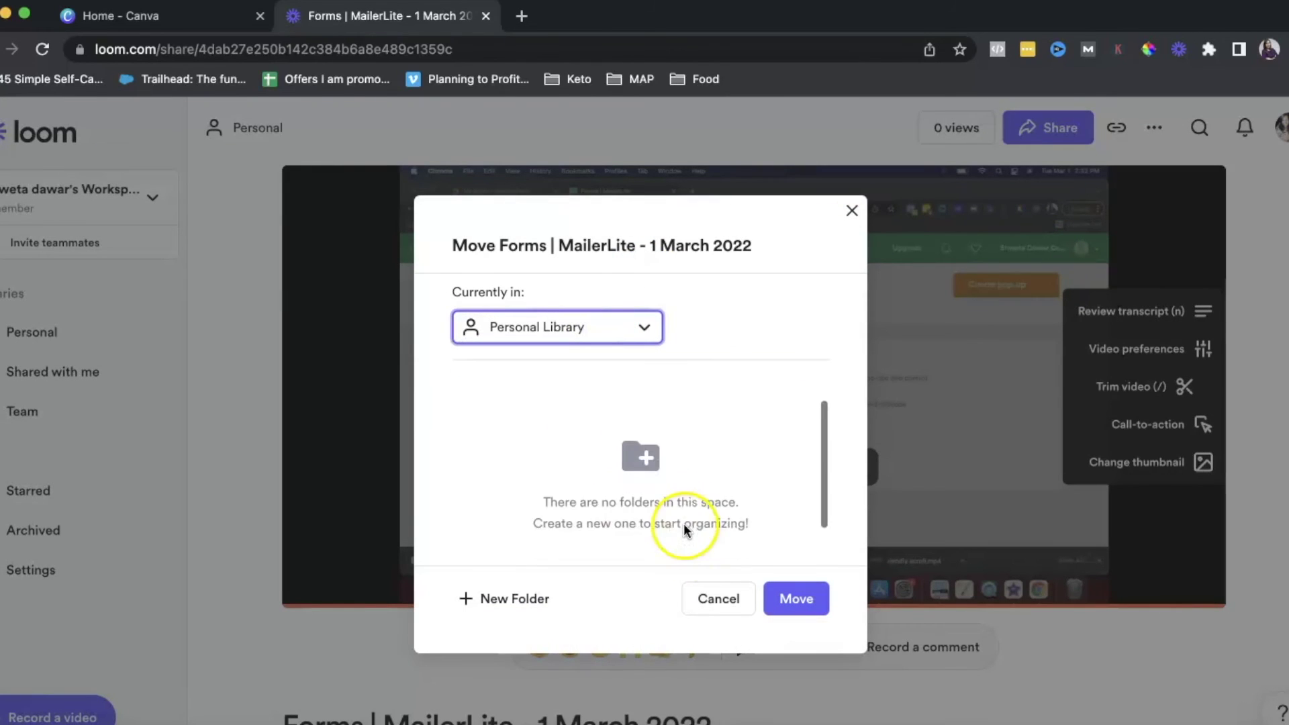
pyautogui.click(499, 599)
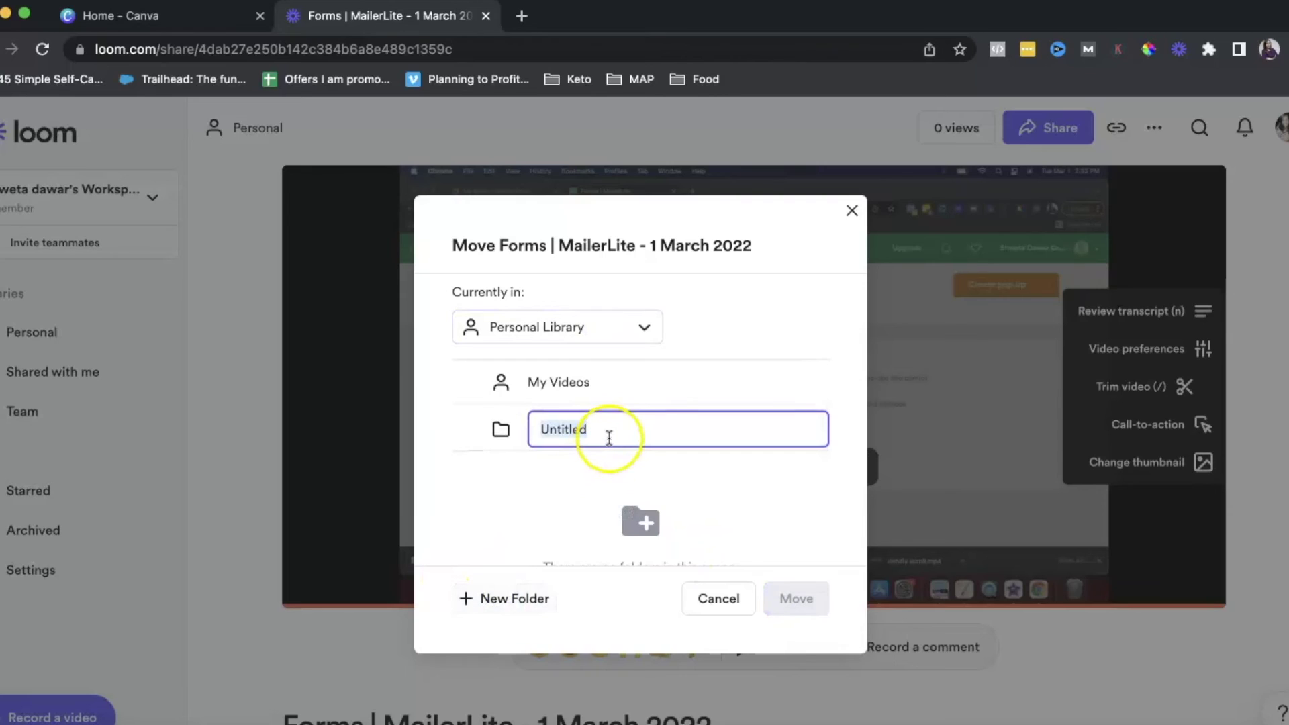
pyautogui.write('Youtube')
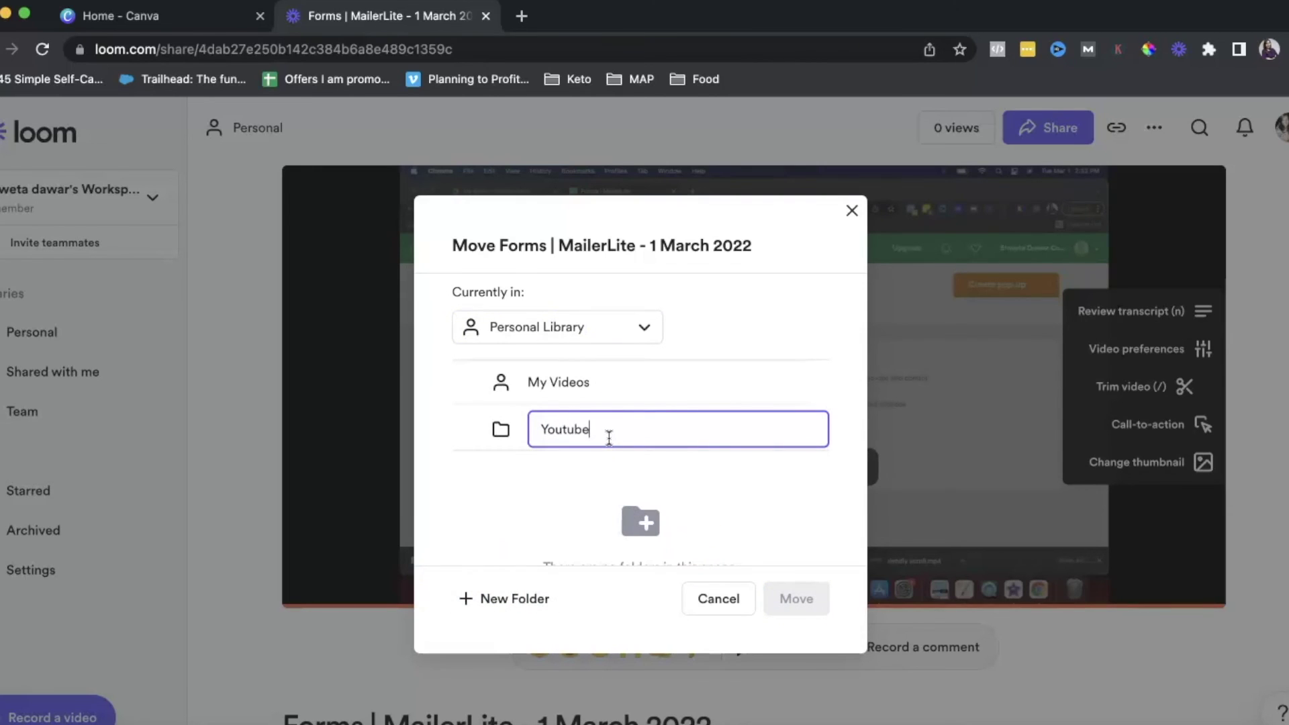
pyautogui.click(501, 483)
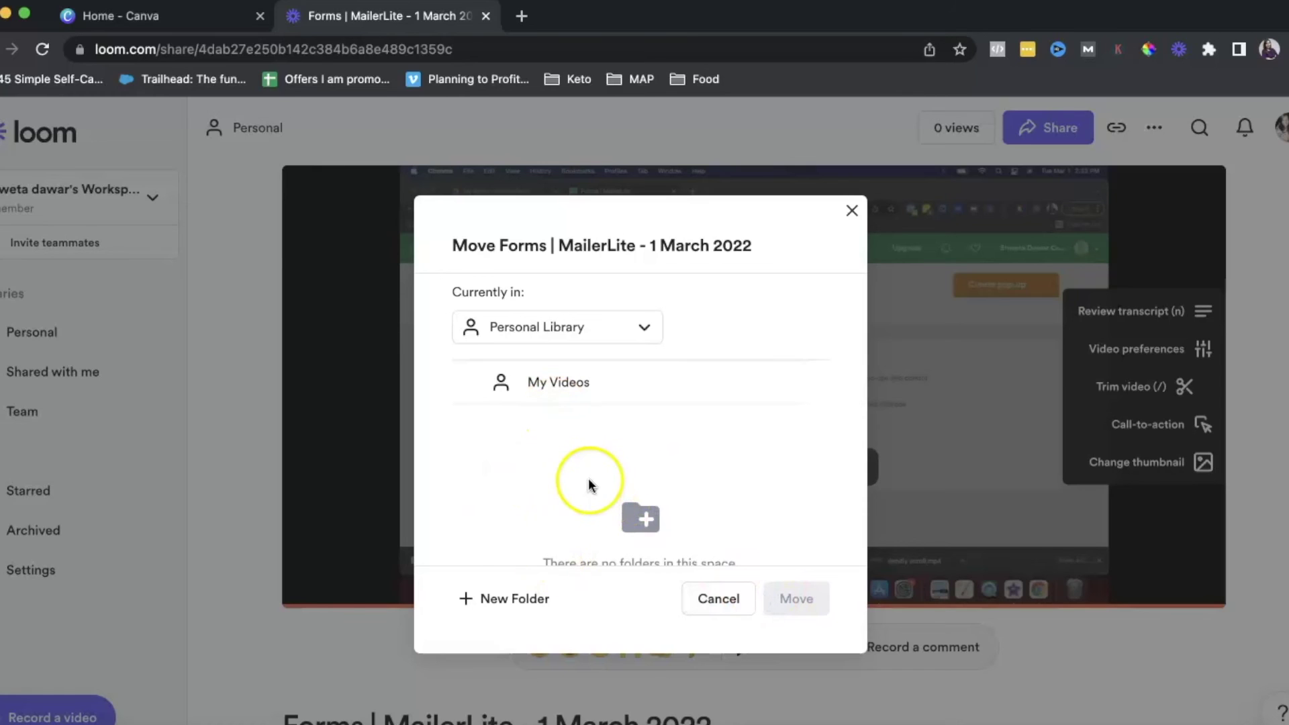
pyautogui.click(718, 599)
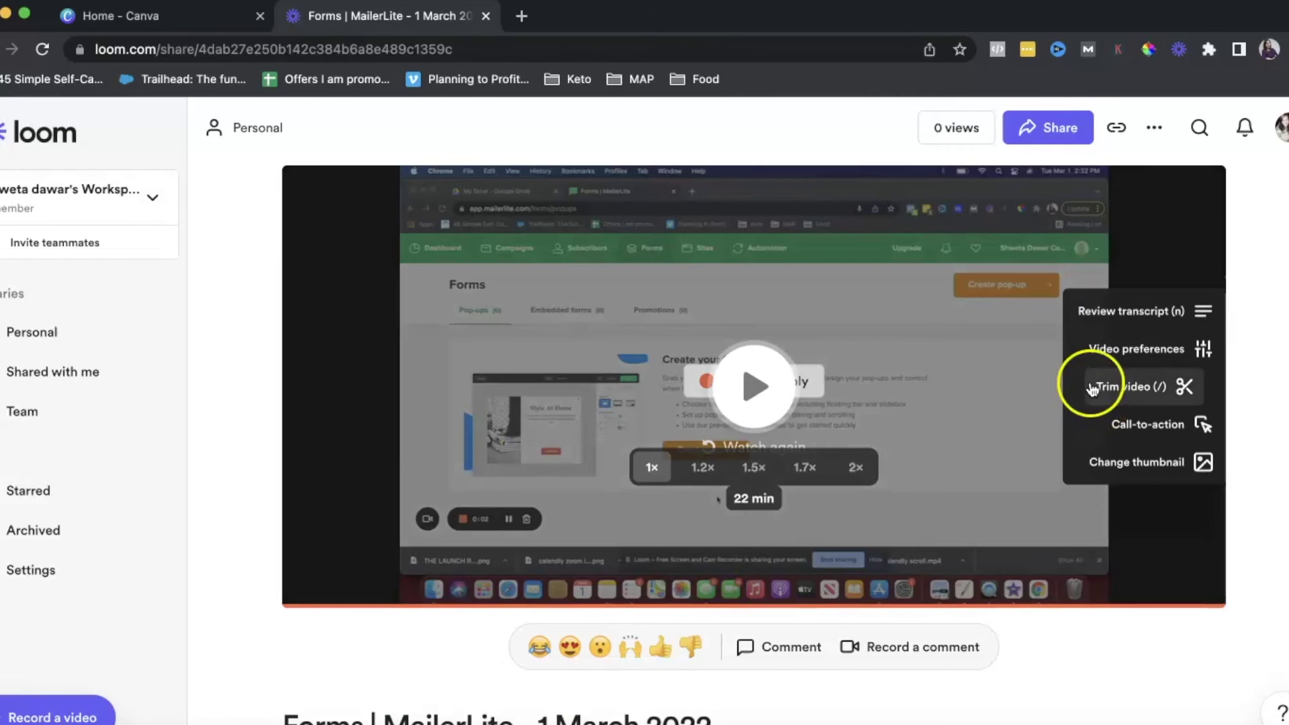
# - Look through the video's further options, such as archive, download and delete, and review the notifications list
pyautogui.click(1154, 126)
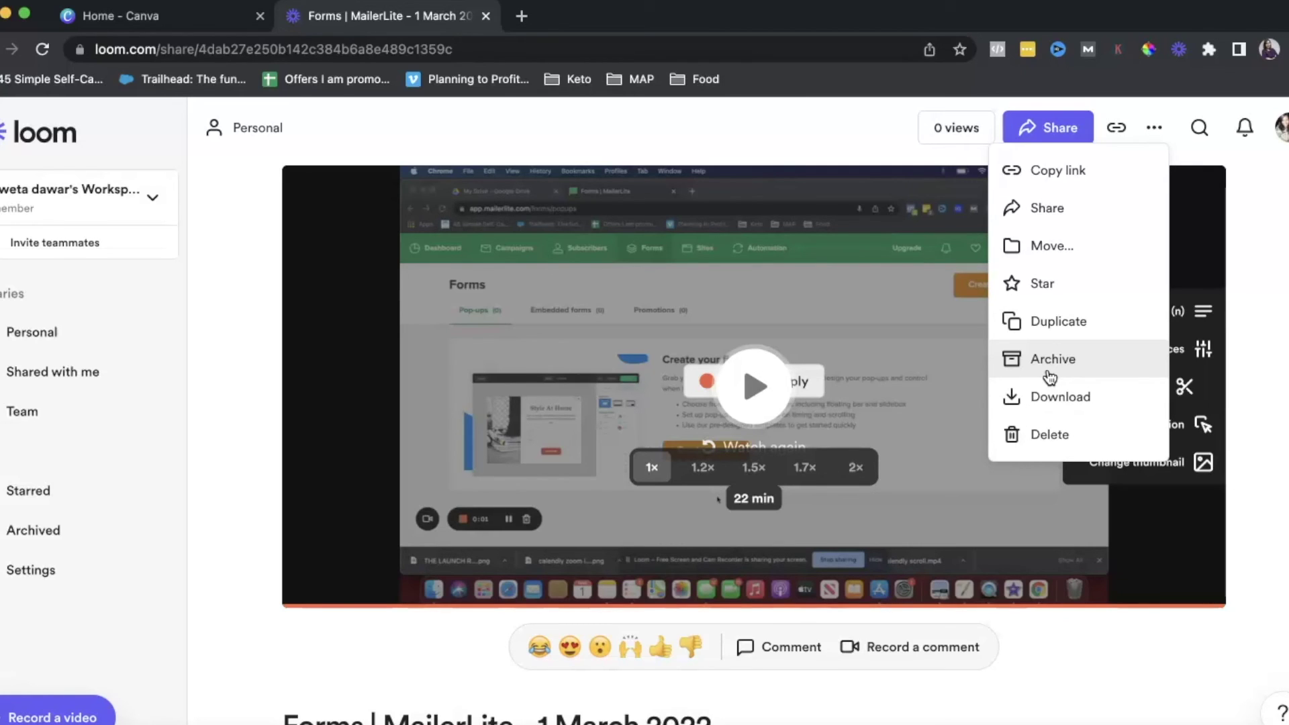
pyautogui.click(1047, 410)
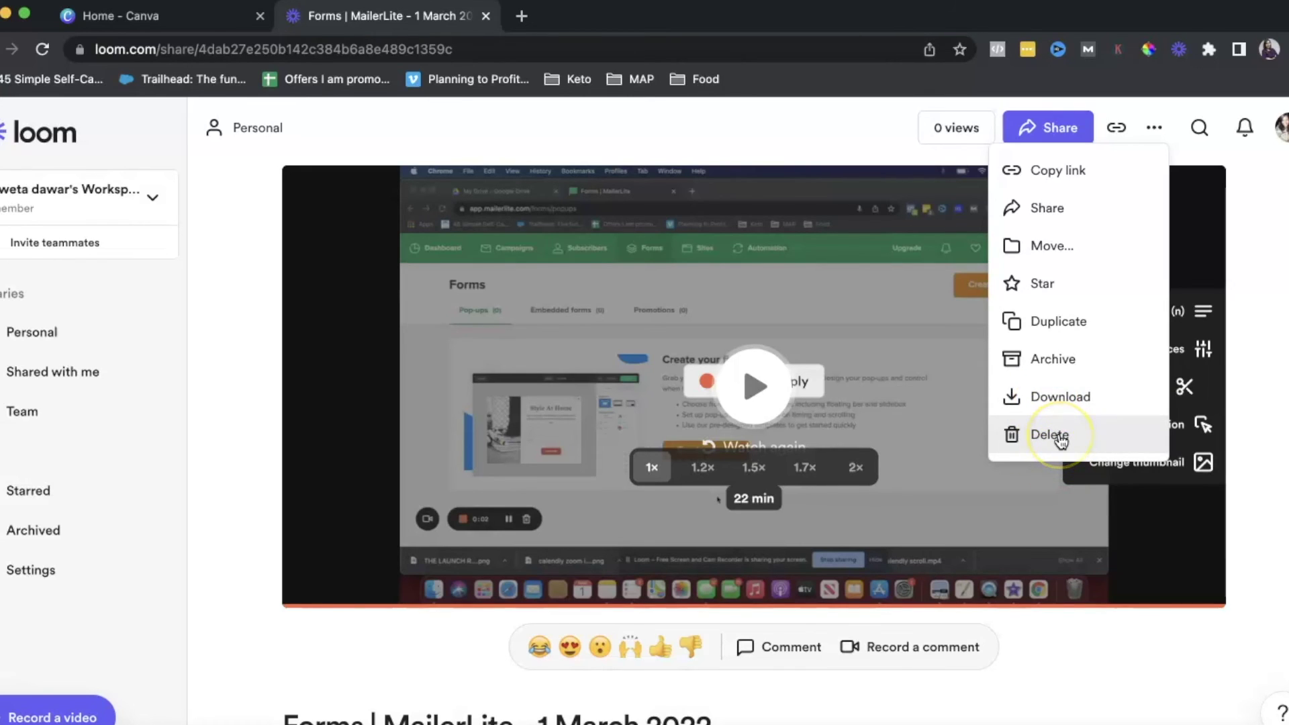
pyautogui.click(1244, 131)
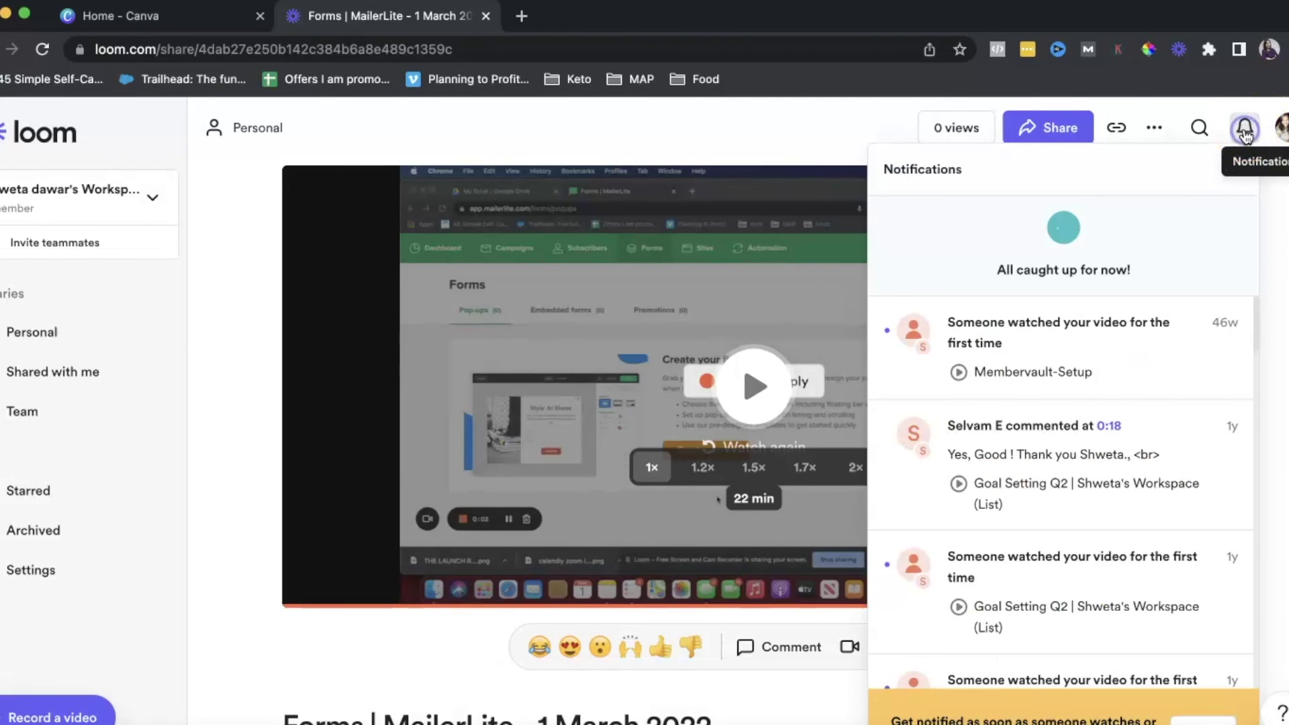
pyautogui.scroll(-3, 1138, 362)
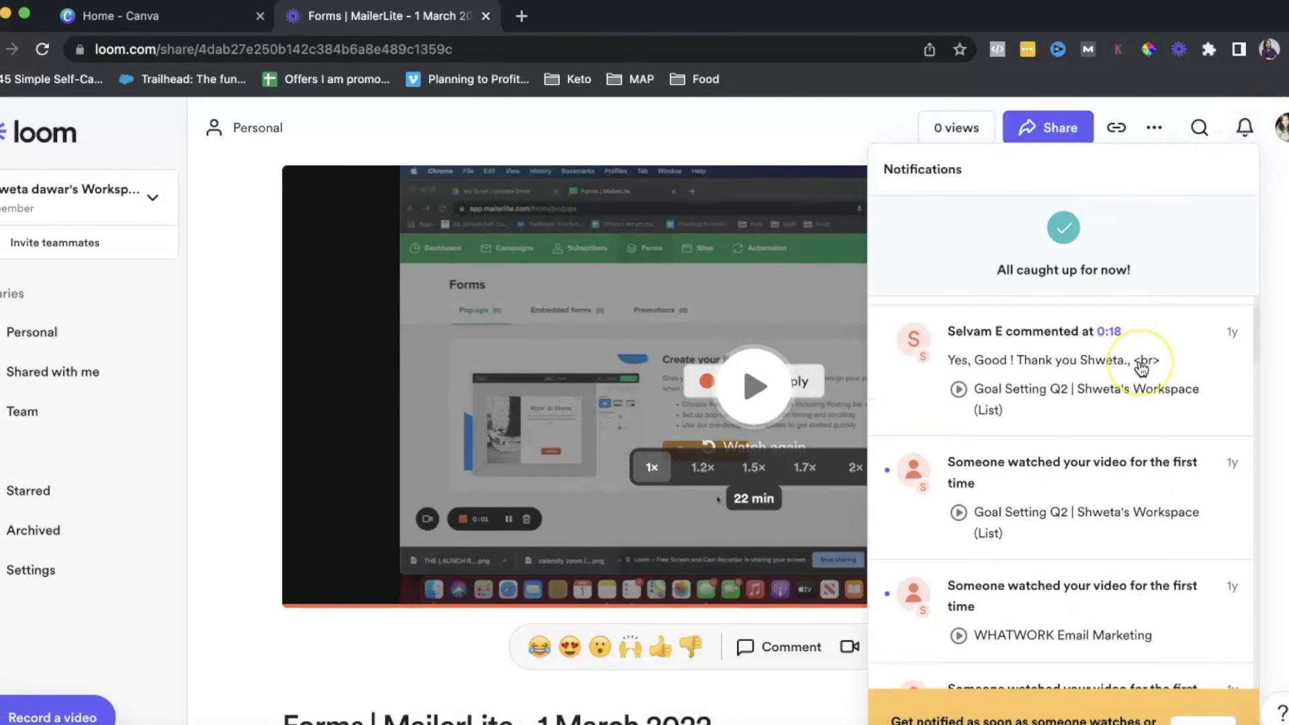
pyautogui.scroll(3, 1149, 356)
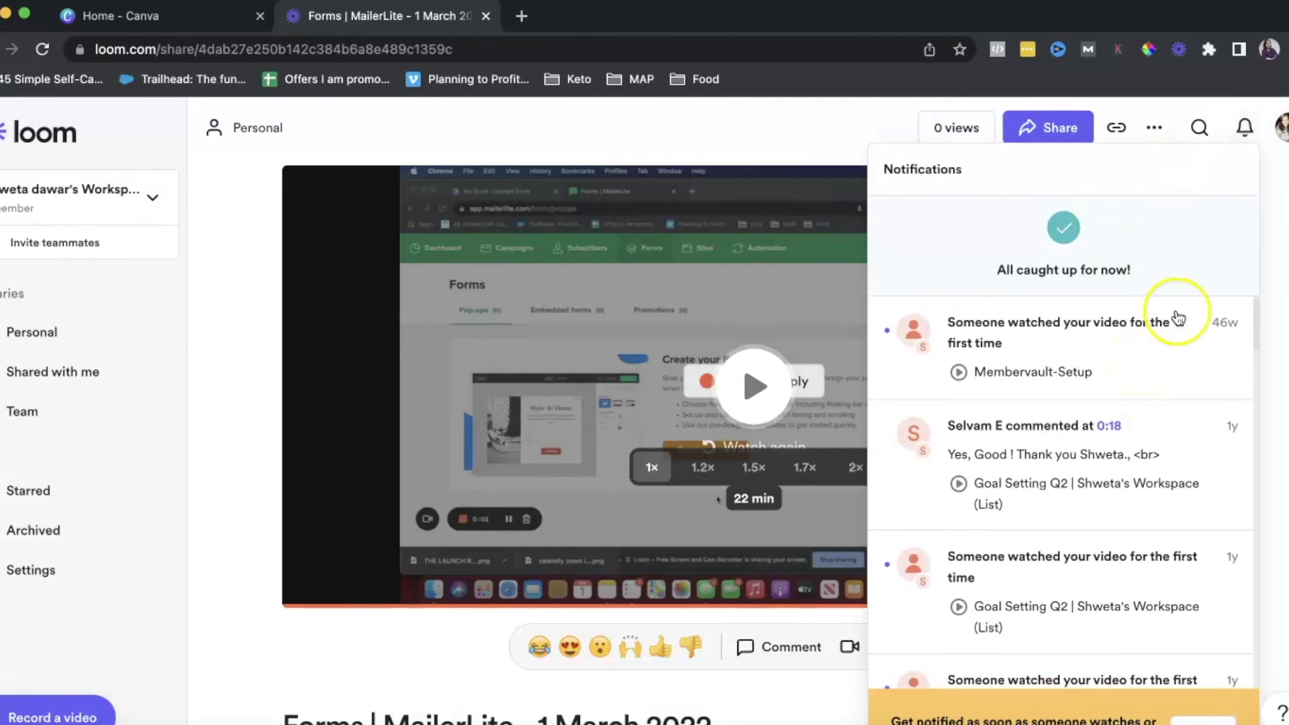
pyautogui.click(1243, 137)
# - Look at the account and preferences options and at the workspace details with the teammate invitation
pyautogui.click(1282, 128)
pyautogui.click(1107, 255)
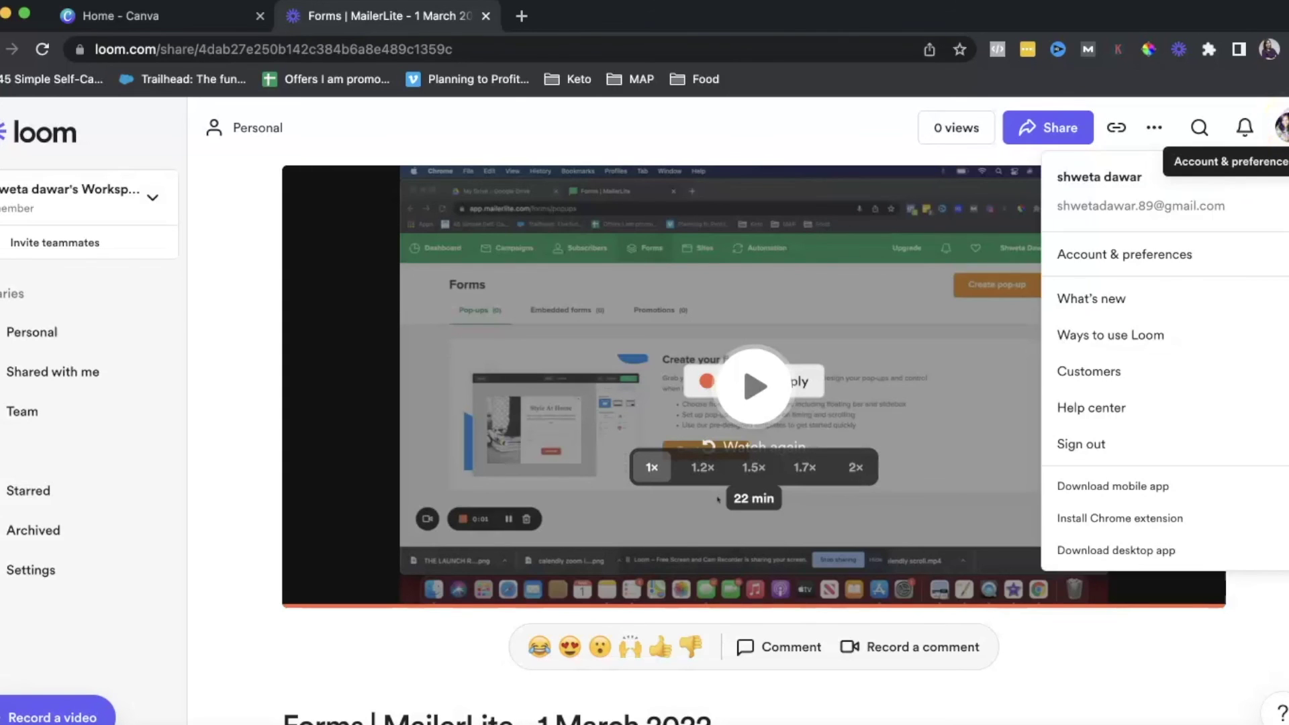
pyautogui.click(1282, 126)
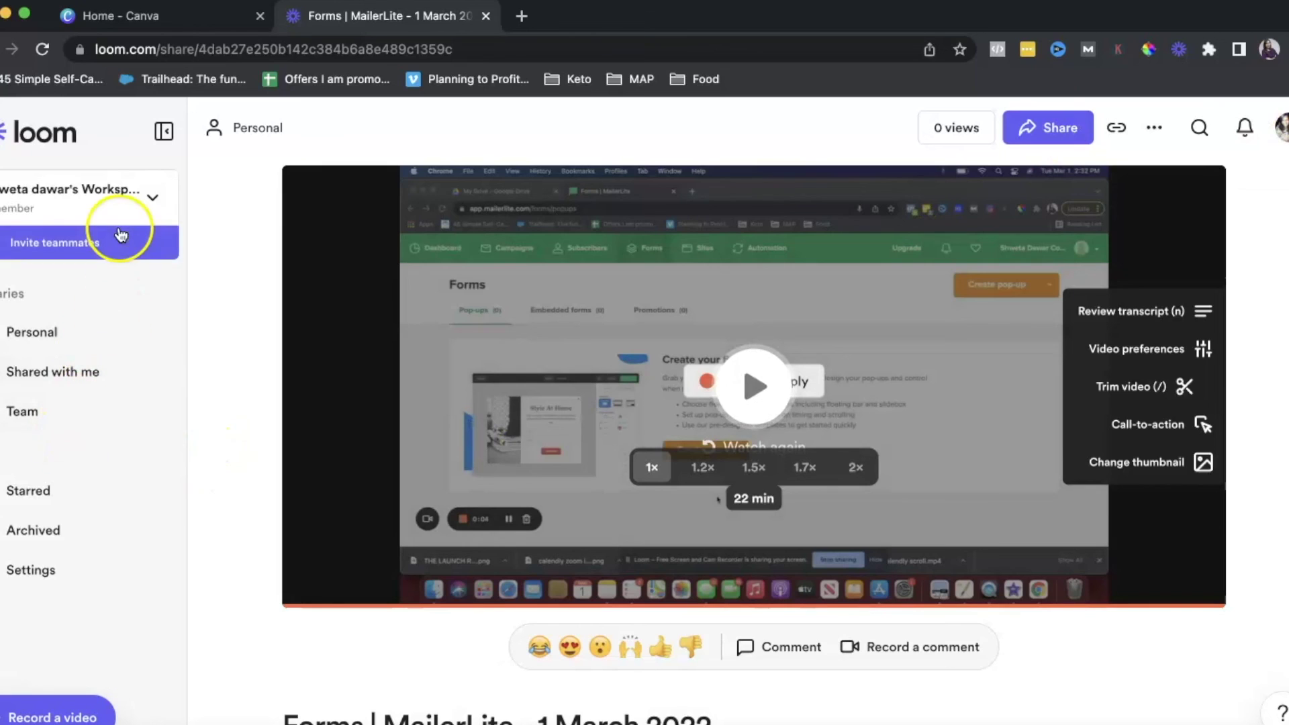
pyautogui.click(160, 211)
pyautogui.click(160, 209)
pyautogui.click(160, 208)
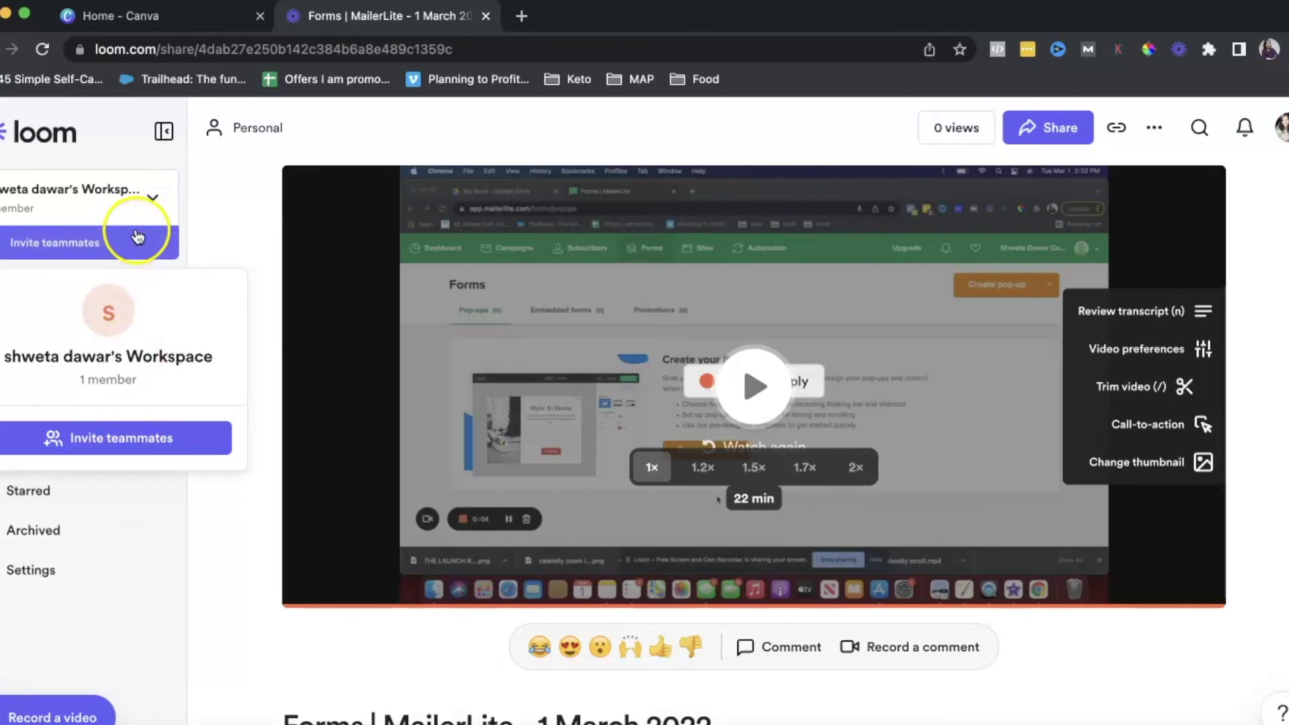
pyautogui.click(151, 203)
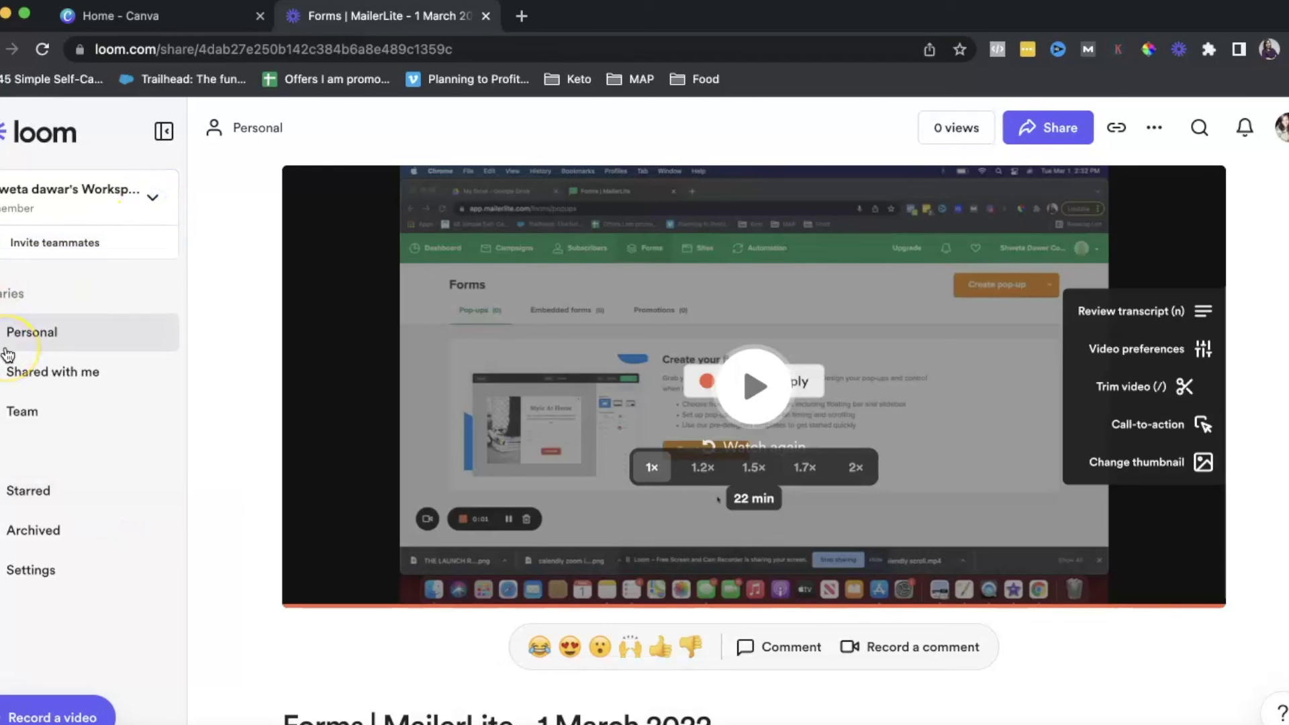
# - Browse the videos in the Personal Library and view the Shared With Me library
pyautogui.click(44, 334)
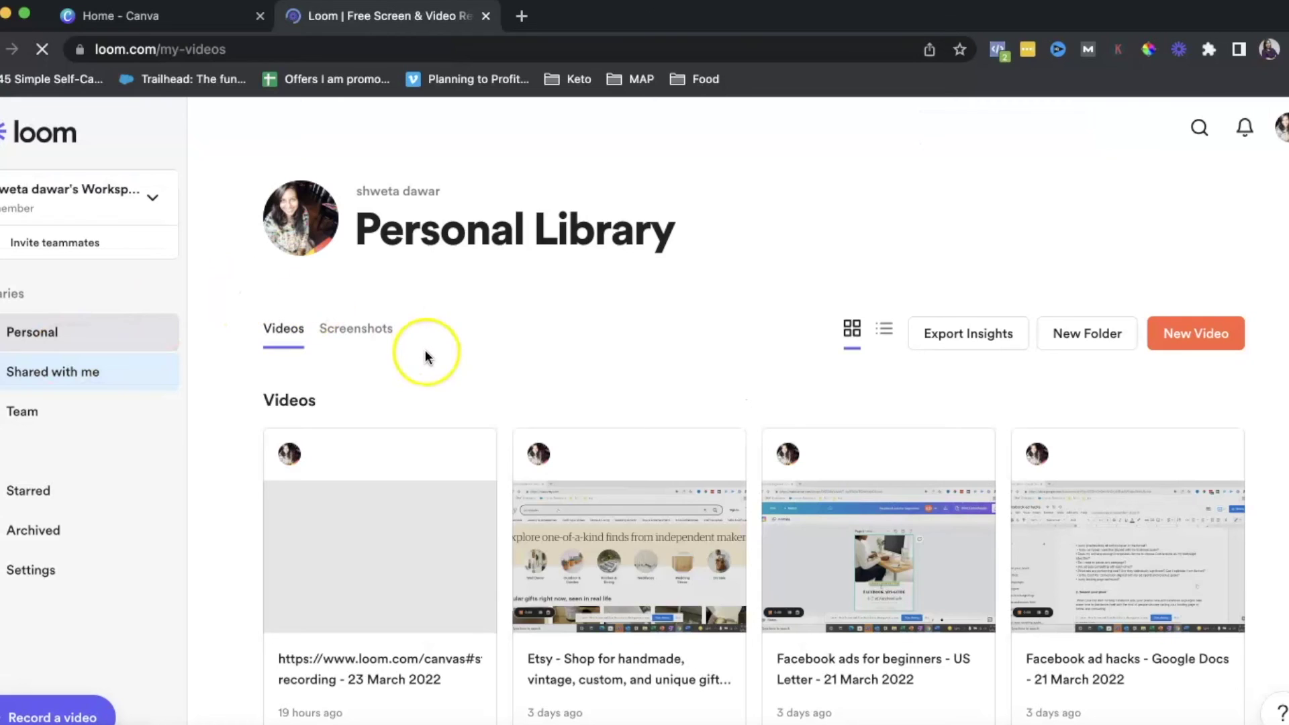
pyautogui.scroll(-2, 425, 349)
pyautogui.scroll(2, 425, 350)
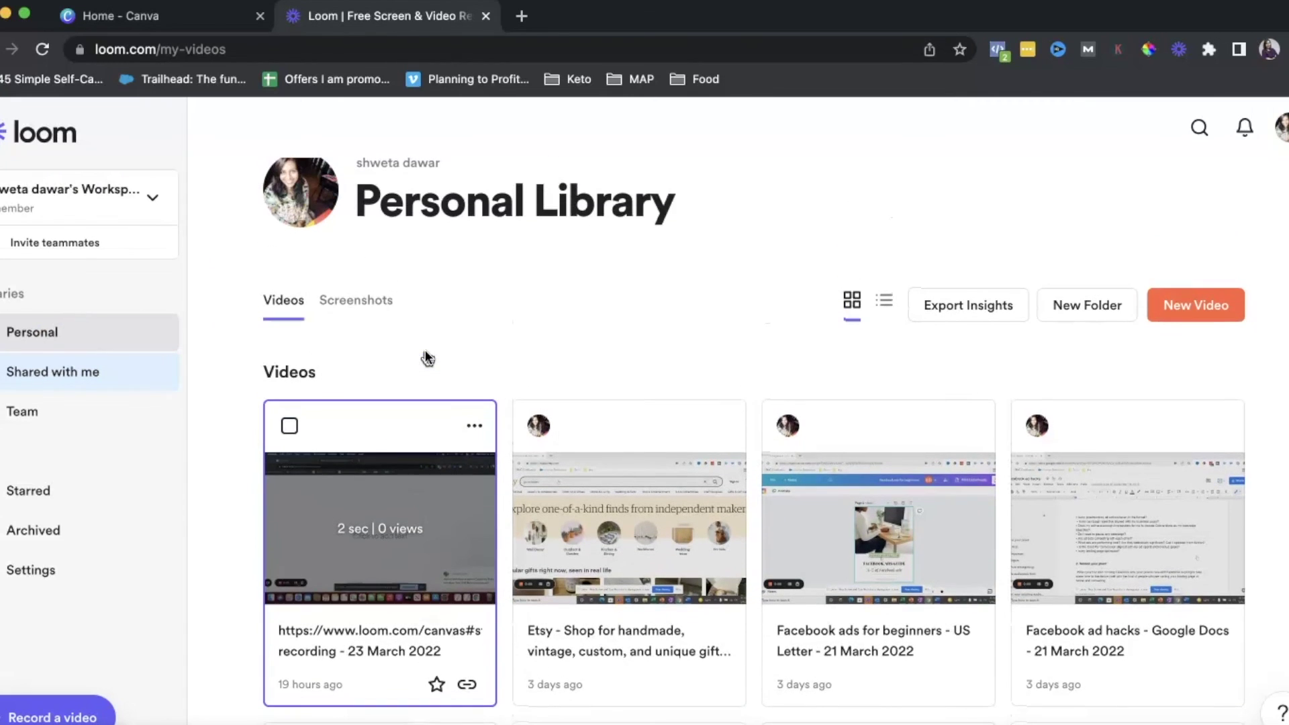
pyautogui.click(371, 318)
pyautogui.click(121, 377)
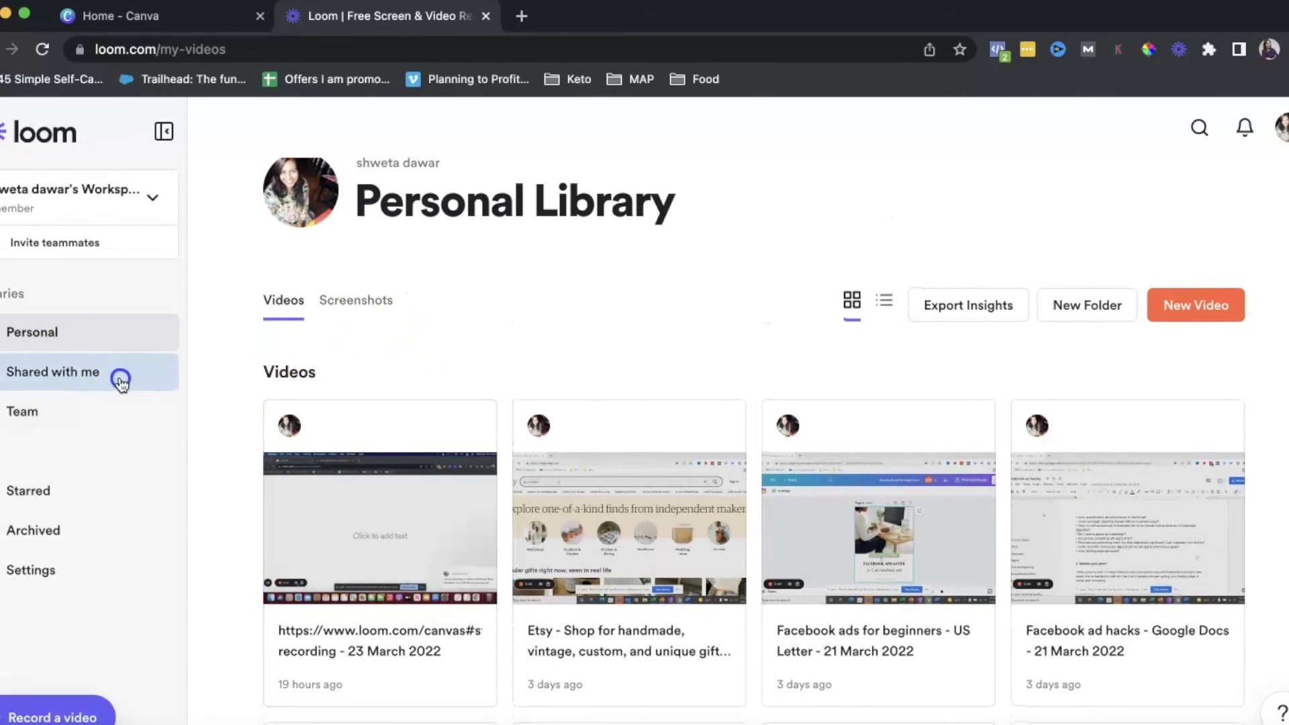
pyautogui.click(397, 426)
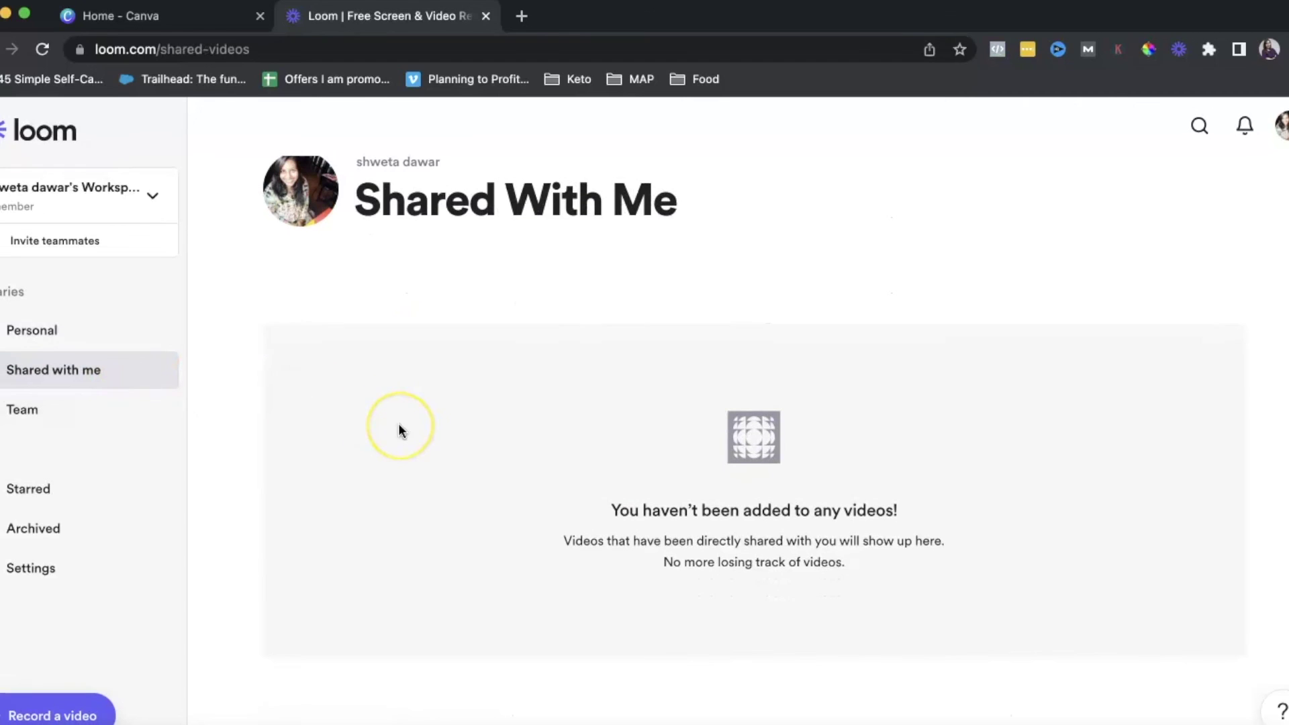
pyautogui.click(521, 430)
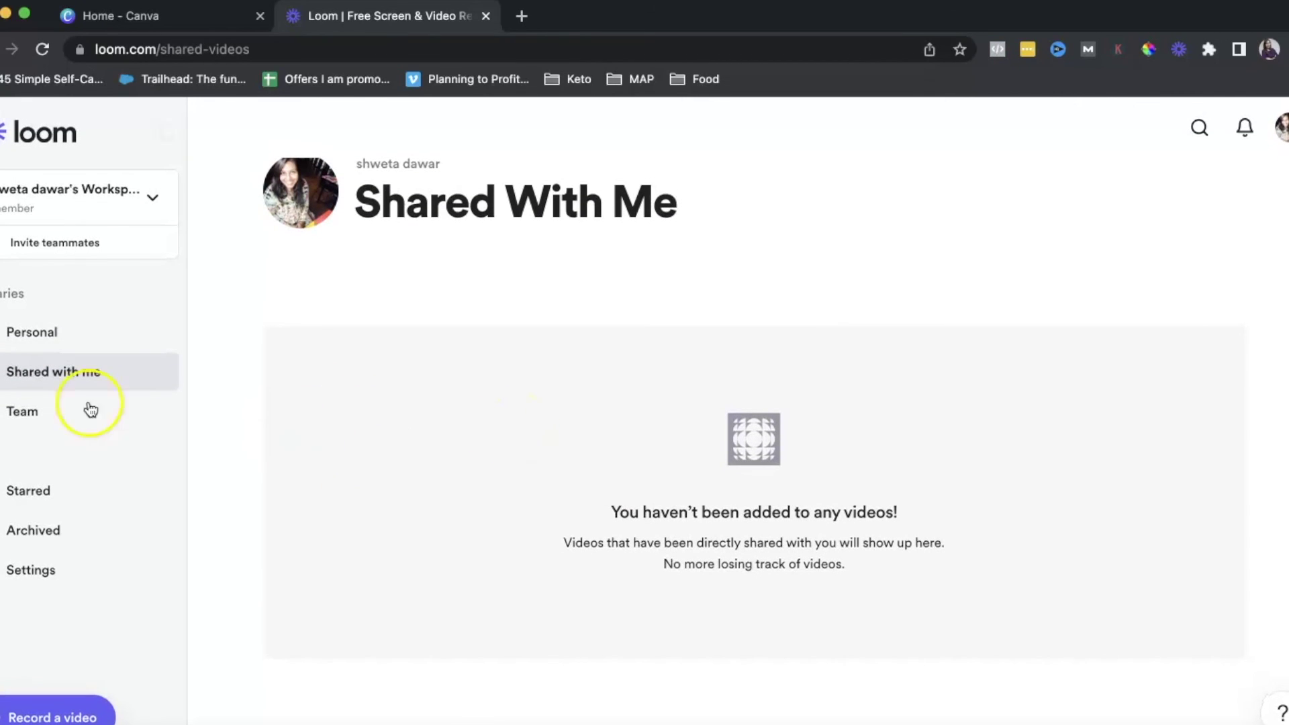
# - View the Team Library, the starred videos and the Archived Library
pyautogui.click(17, 412)
pyautogui.click(323, 417)
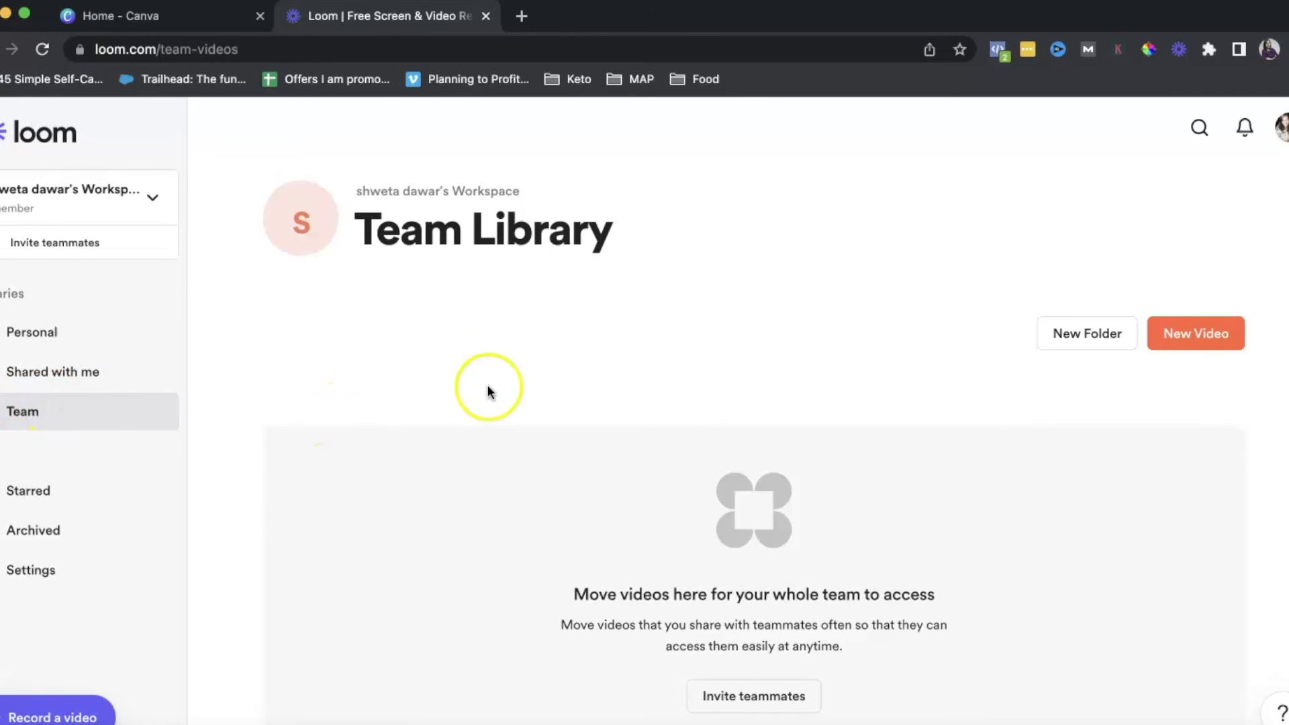
pyautogui.click(40, 503)
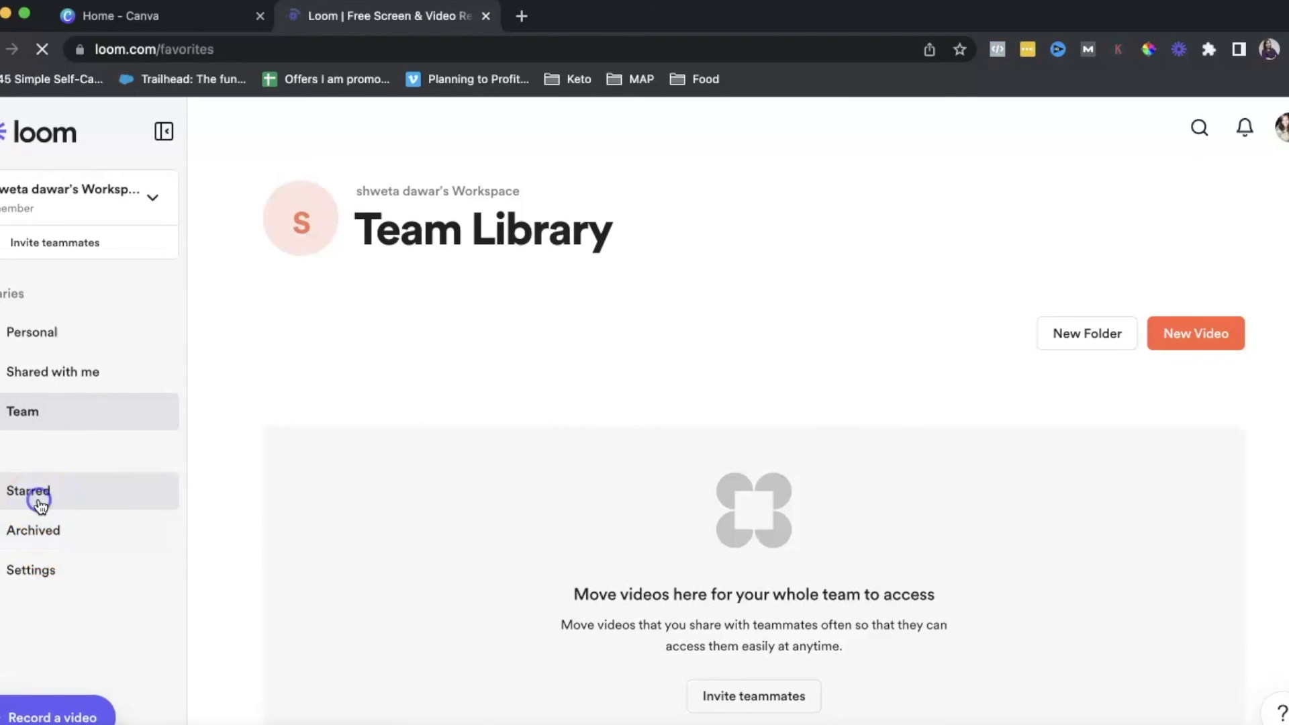
pyautogui.click(33, 546)
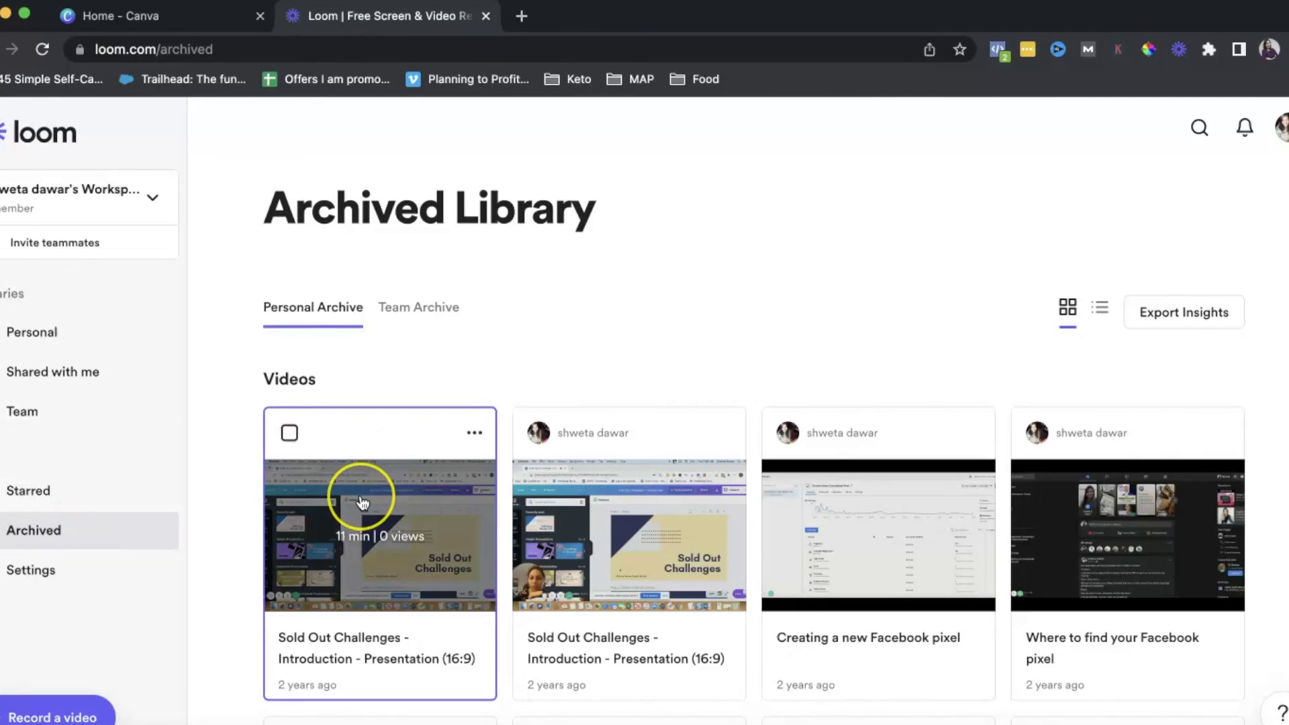
# - Browse the archived videos in the Personal Archive and expand the settings categories
pyautogui.scroll(-8, 363, 502)
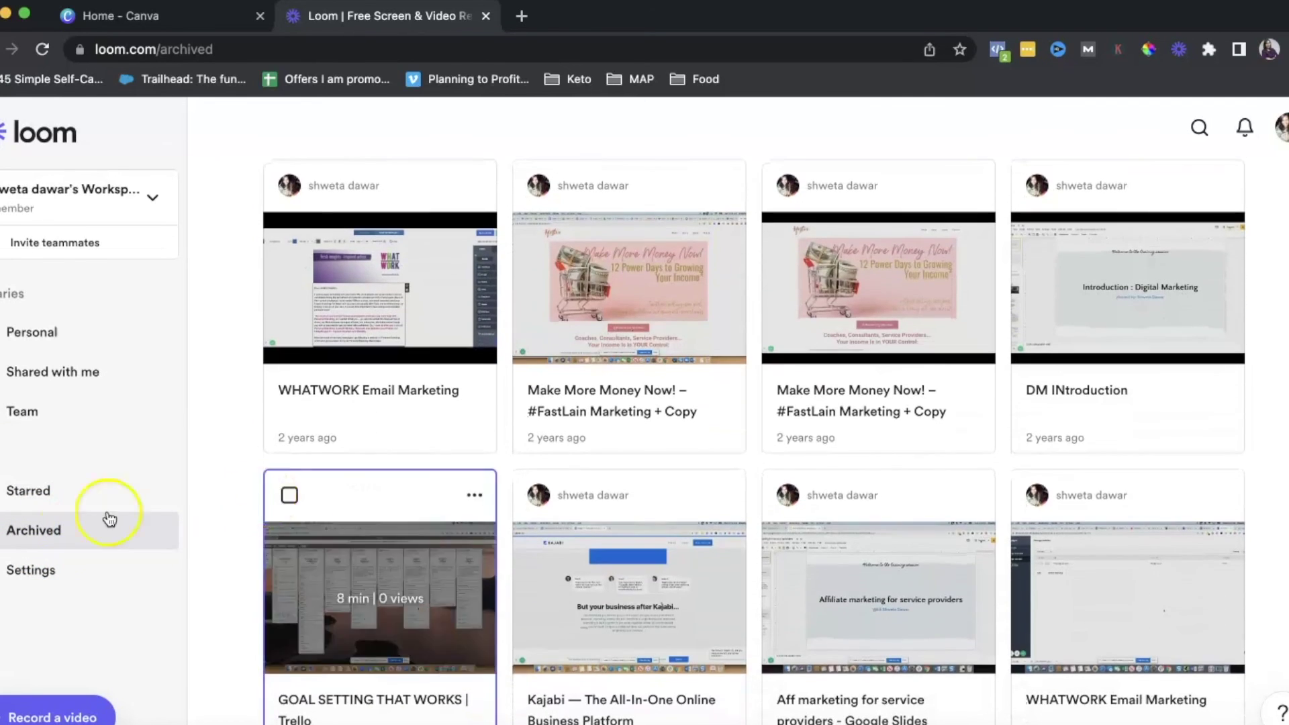
pyautogui.click(39, 572)
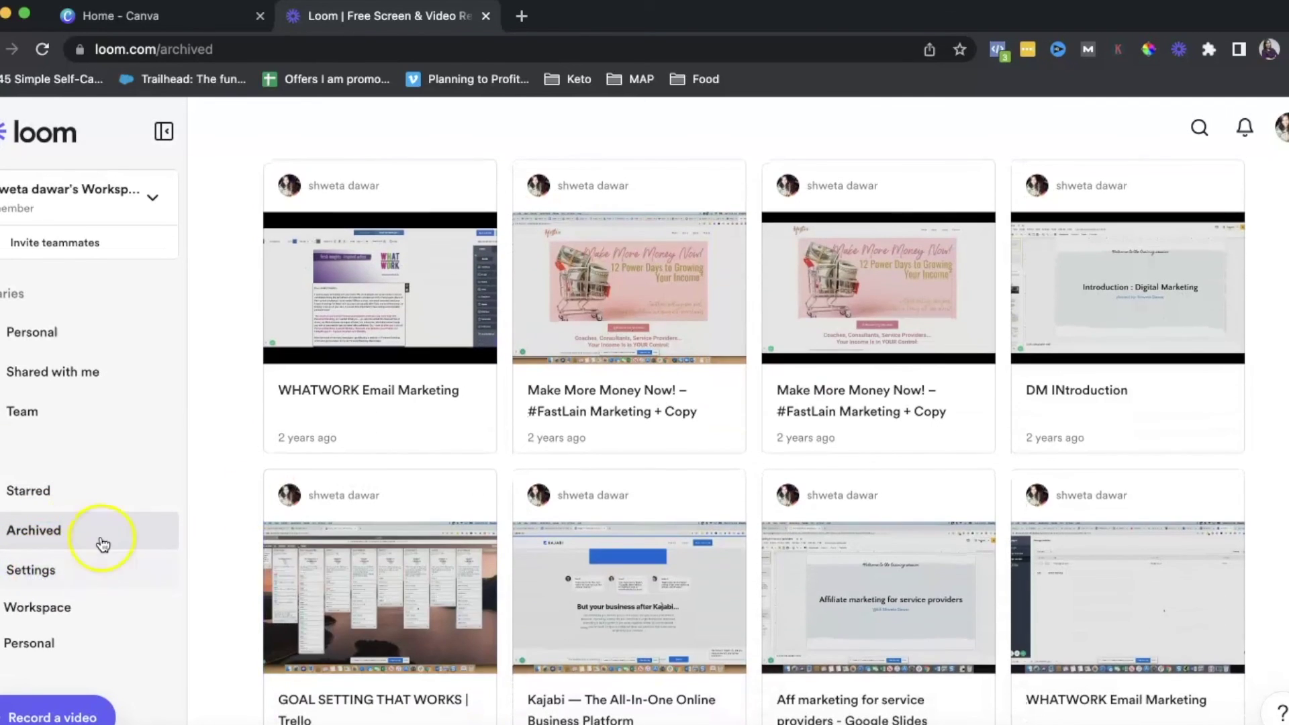
pyautogui.scroll(-3, 100, 542)
pyautogui.scroll(-2, 62, 607)
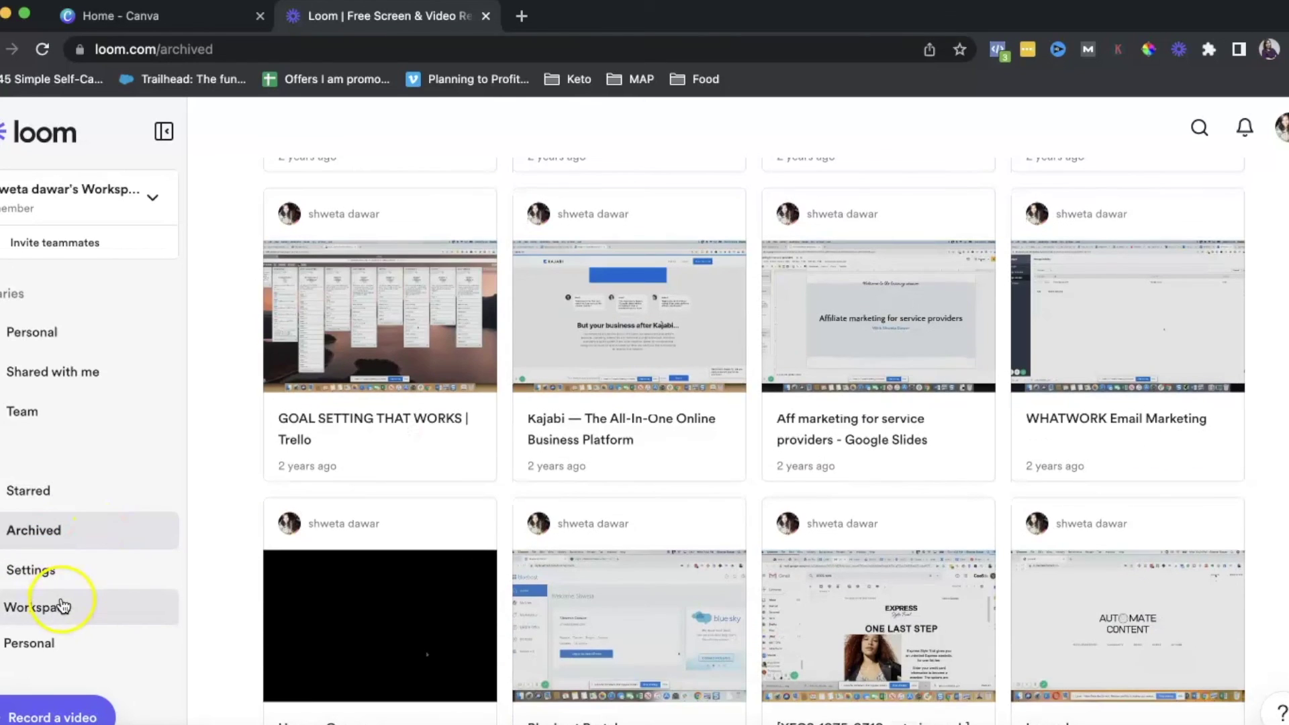
# - Open the personal settings and review the name and photos, contact info and password sections of the account
pyautogui.click(53, 645)
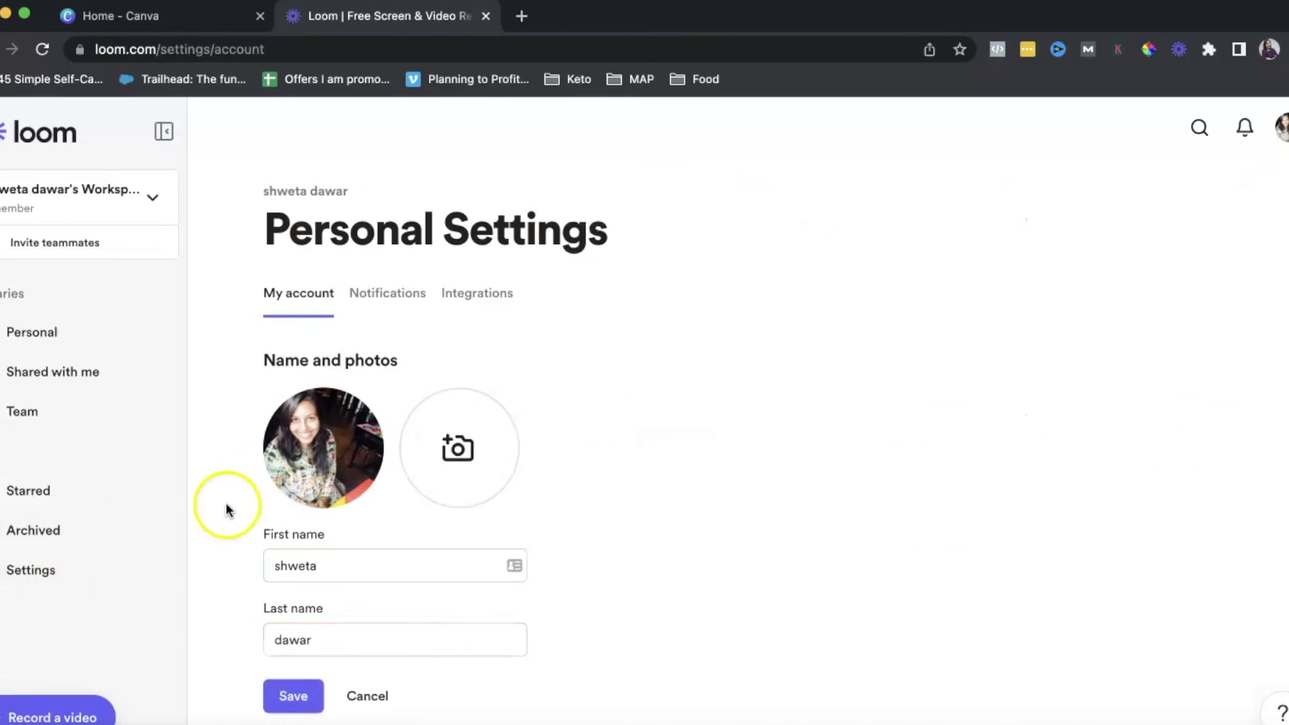
pyautogui.scroll(-3, 226, 509)
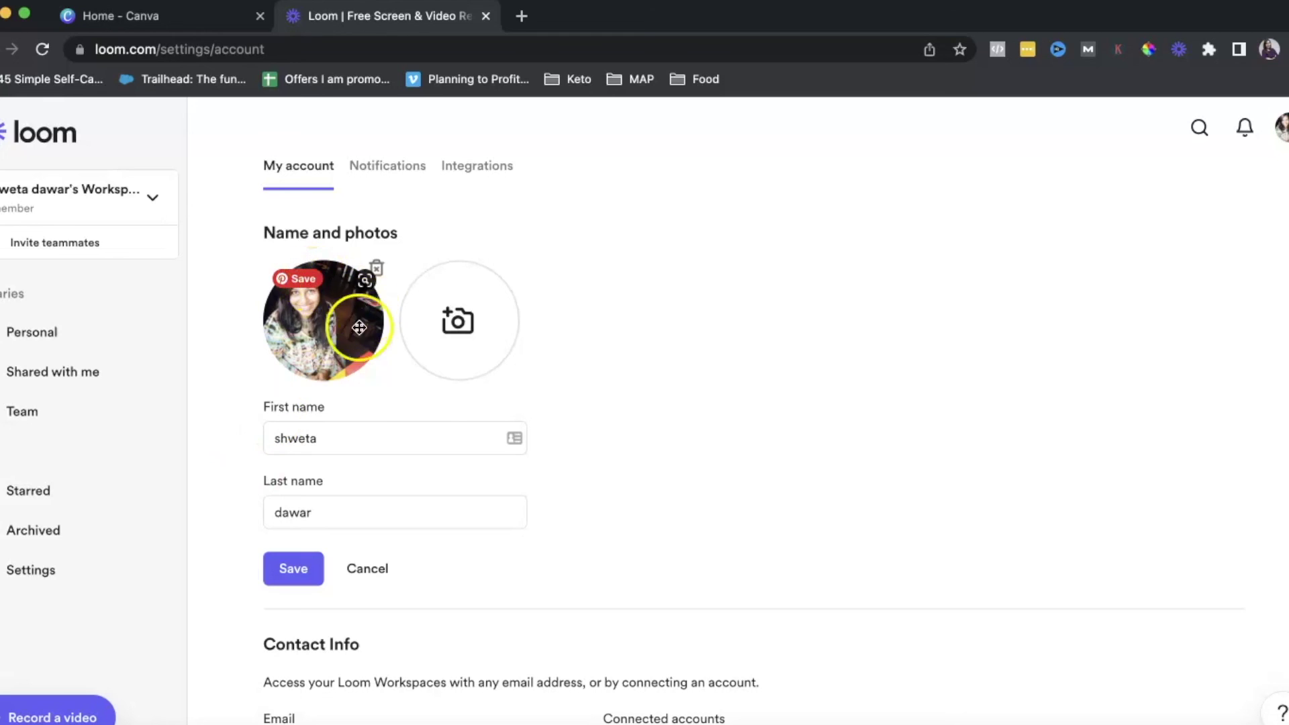
pyautogui.scroll(-3, 311, 314)
pyautogui.scroll(-3, 311, 314)
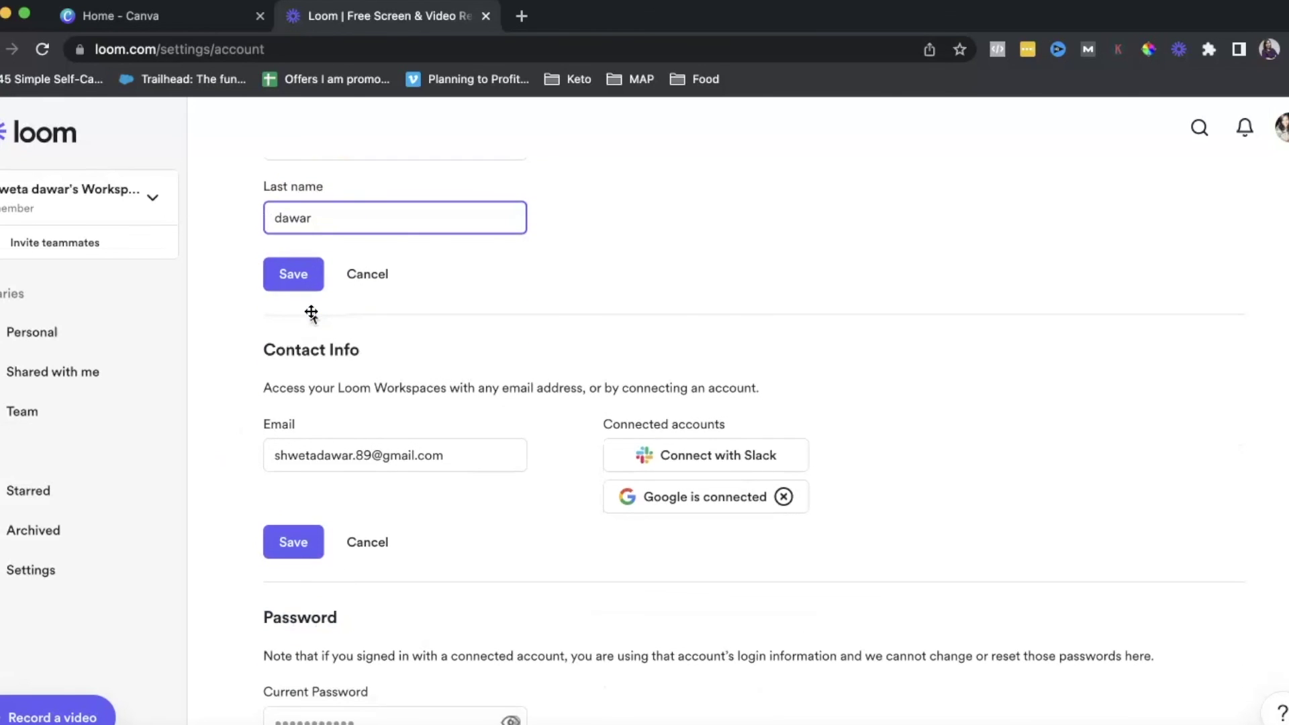
pyautogui.scroll(-3, 311, 312)
pyautogui.scroll(-3, 311, 313)
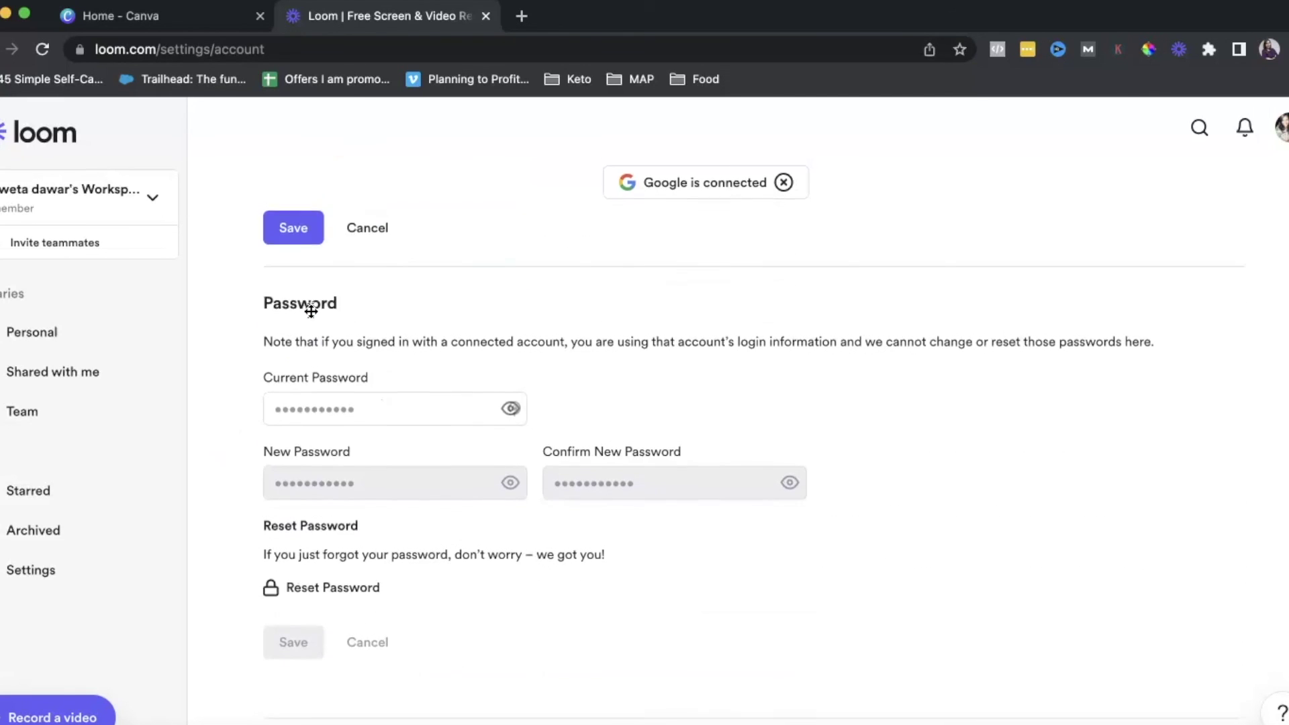
# - View the notification settings and look through the link embedding integrations, such as Gmail, Intercom and GitHub
pyautogui.scroll(10, 311, 313)
pyautogui.click(378, 237)
pyautogui.click(460, 294)
pyautogui.scroll(-2, 606, 308)
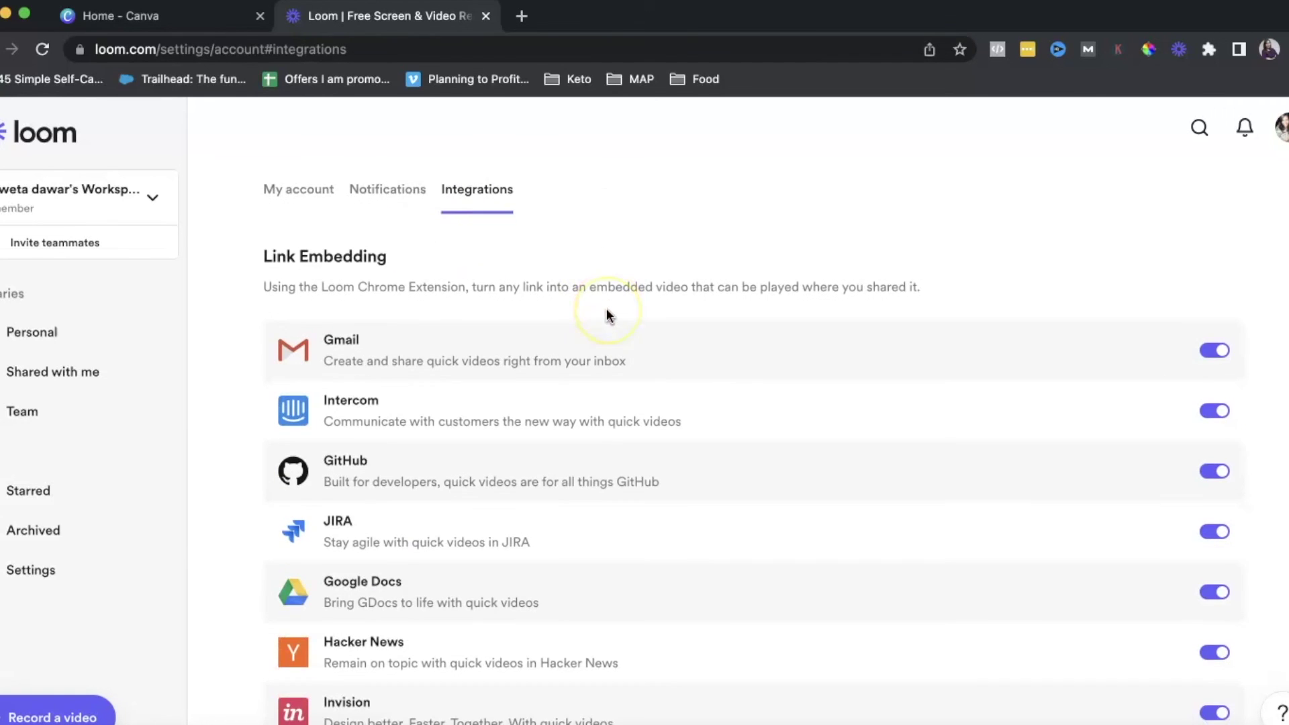
pyautogui.scroll(-1, 500, 356)
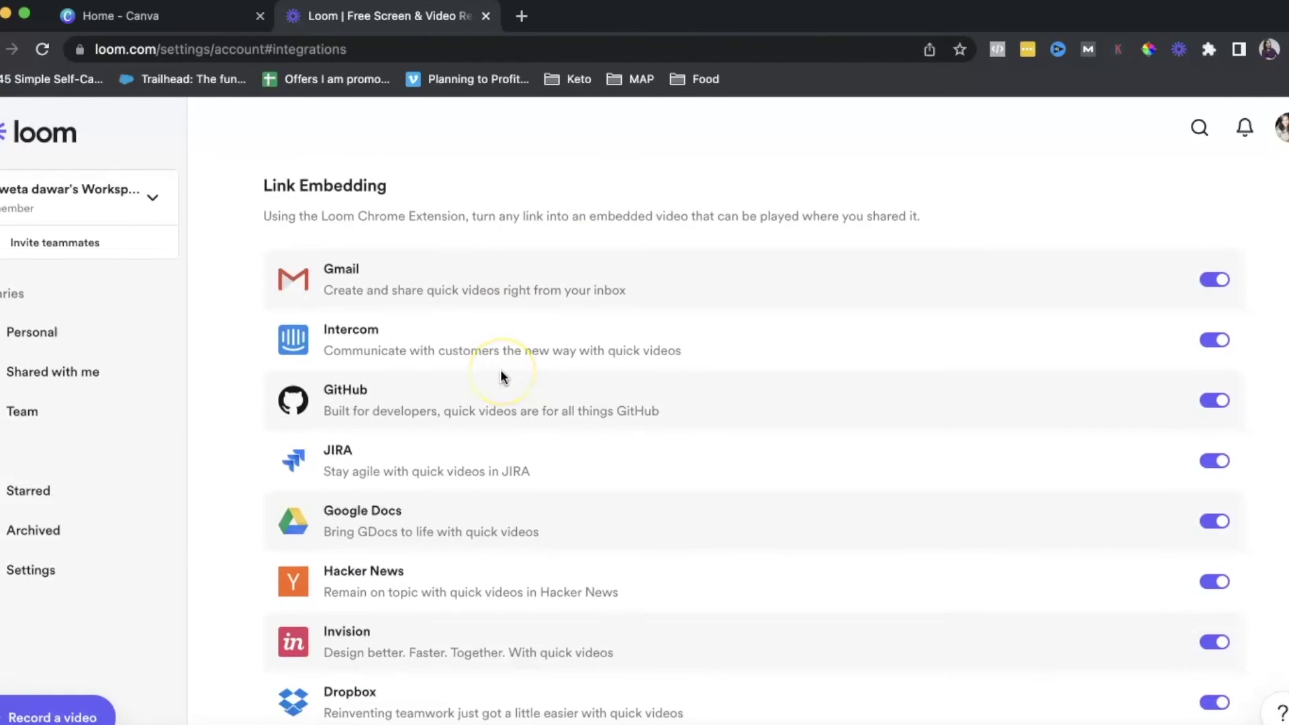
pyautogui.scroll(2, 501, 369)
pyautogui.scroll(-1, 501, 370)
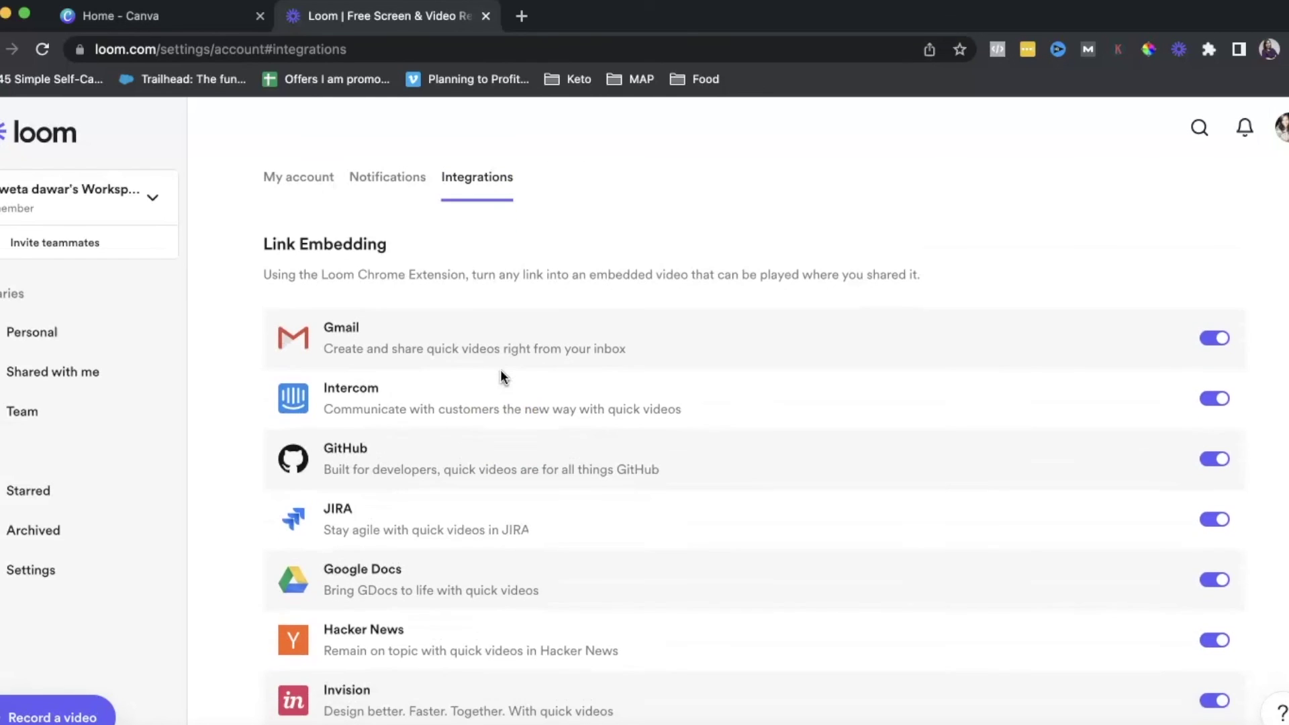